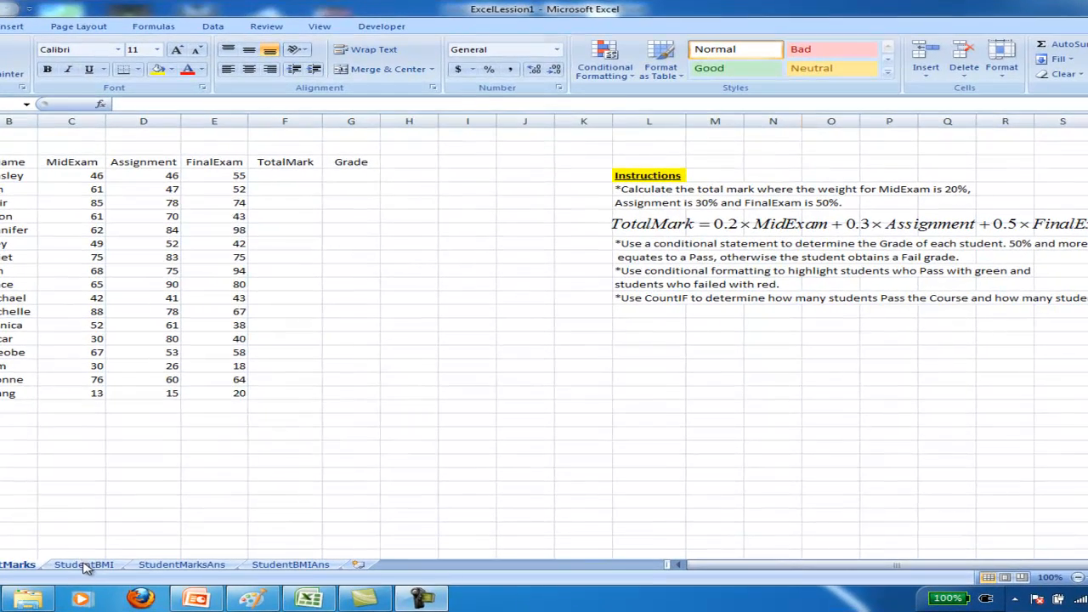
# Look over the StudentMarks and StudentBMI sheets and their instructions, along with the topic slide in PowerPoint.
pyautogui.click(85, 566)
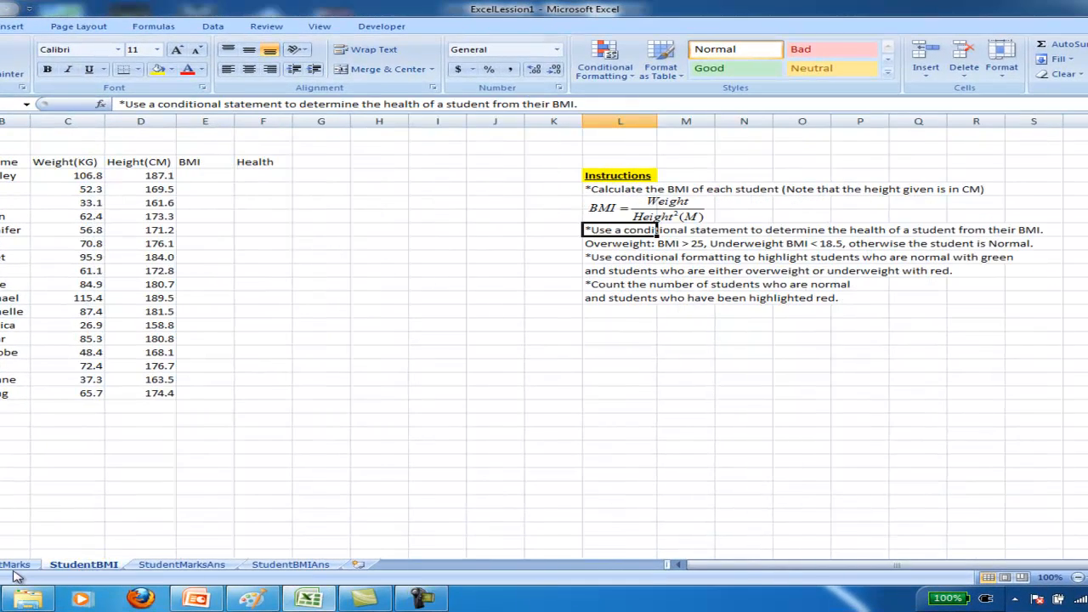
pyautogui.click(10, 566)
pyautogui.click(80, 565)
pyautogui.click(9, 566)
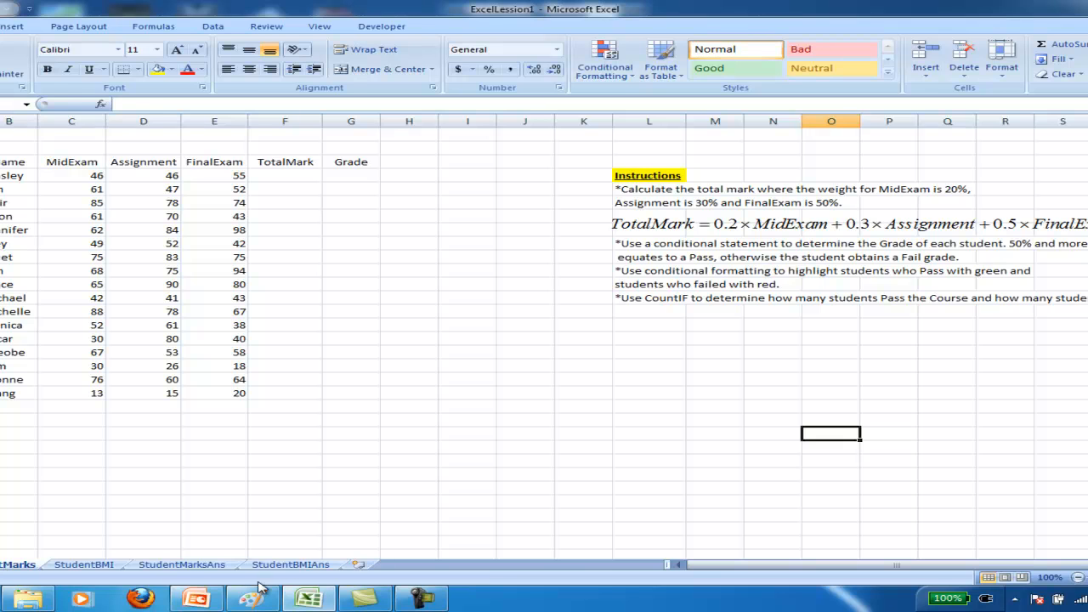
pyautogui.click(196, 598)
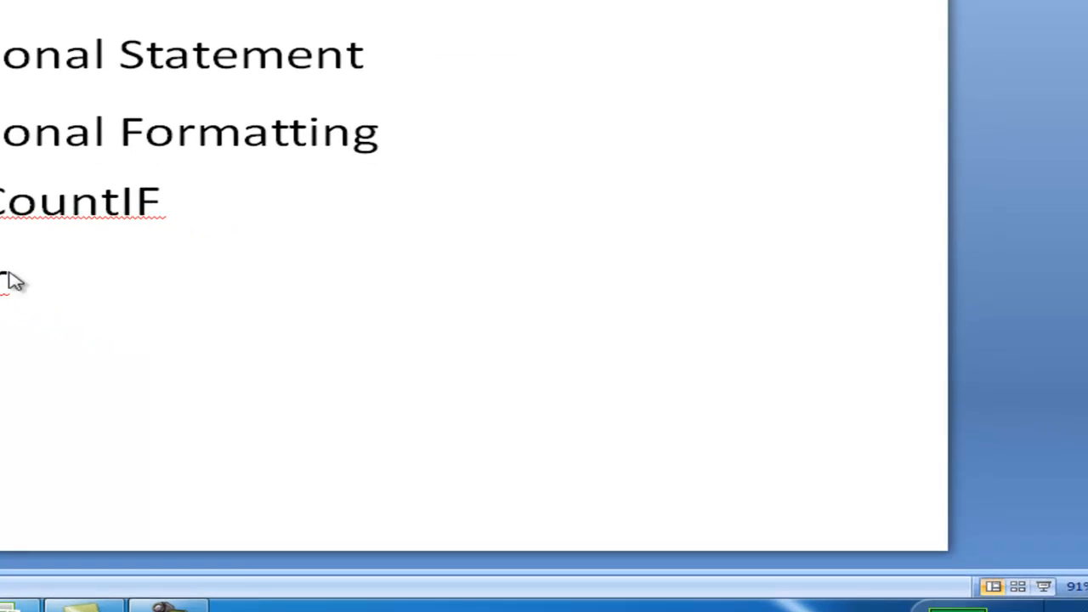
pyautogui.click(12, 607)
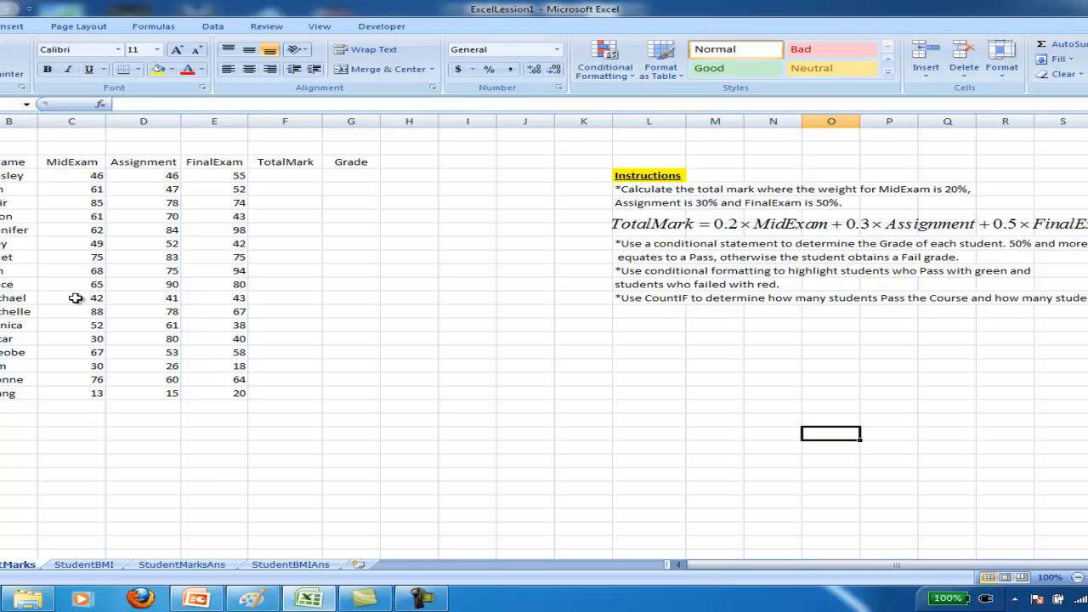
pyautogui.click(85, 564)
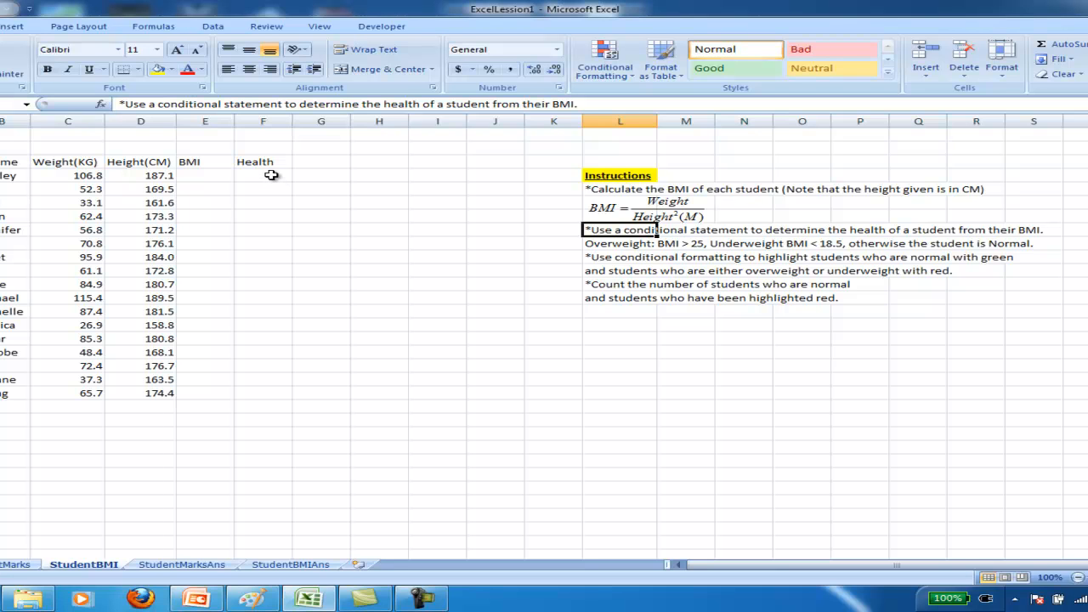
pyautogui.click(23, 565)
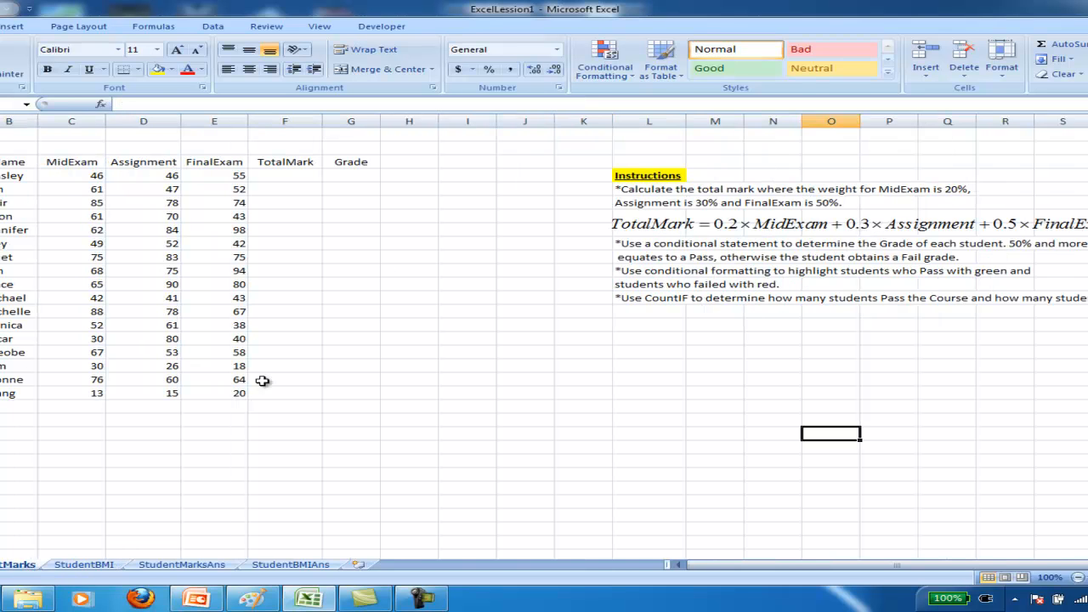
# View the StudentBMIAns and StudentMarksAns answer sheets, then return to the StudentMarks sheet.
pyautogui.click(268, 567)
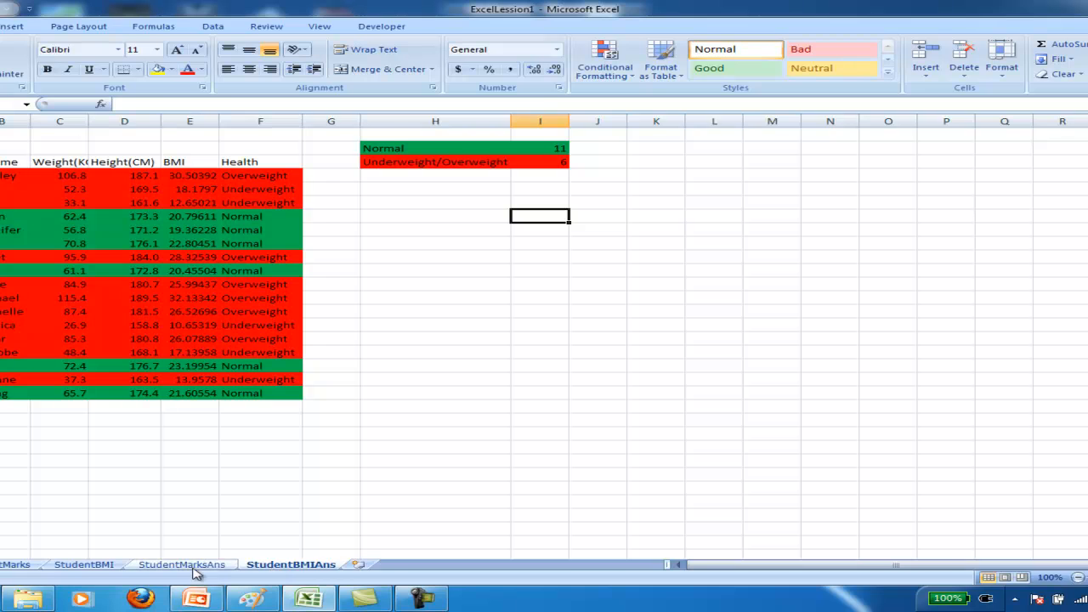
pyautogui.click(192, 566)
pyautogui.click(280, 566)
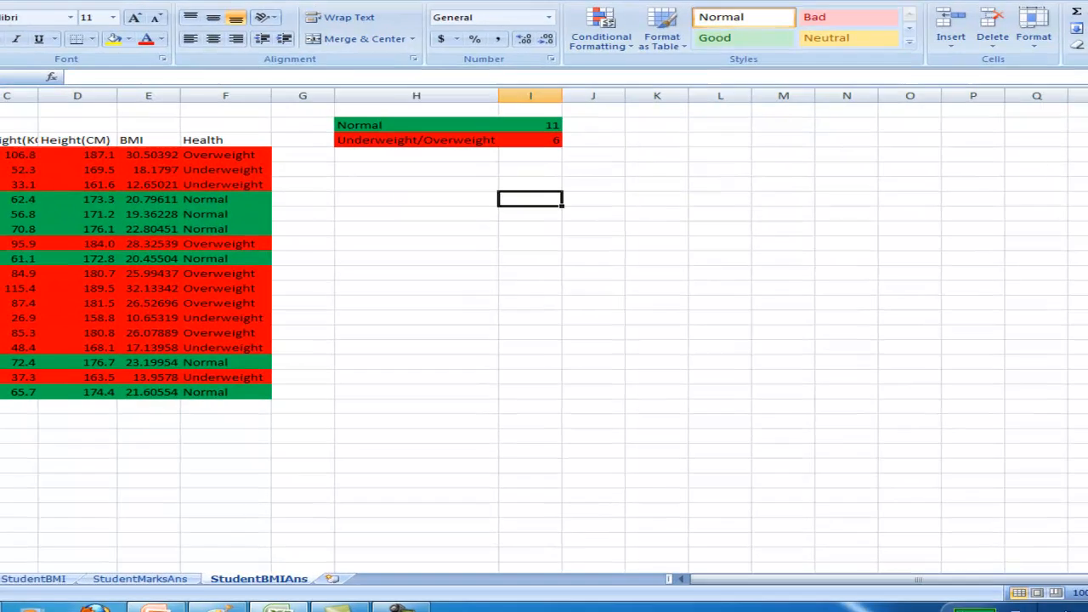
pyautogui.hotkey('ctrl', 'pageup')
pyautogui.hotkey('ctrl', 'pageup')
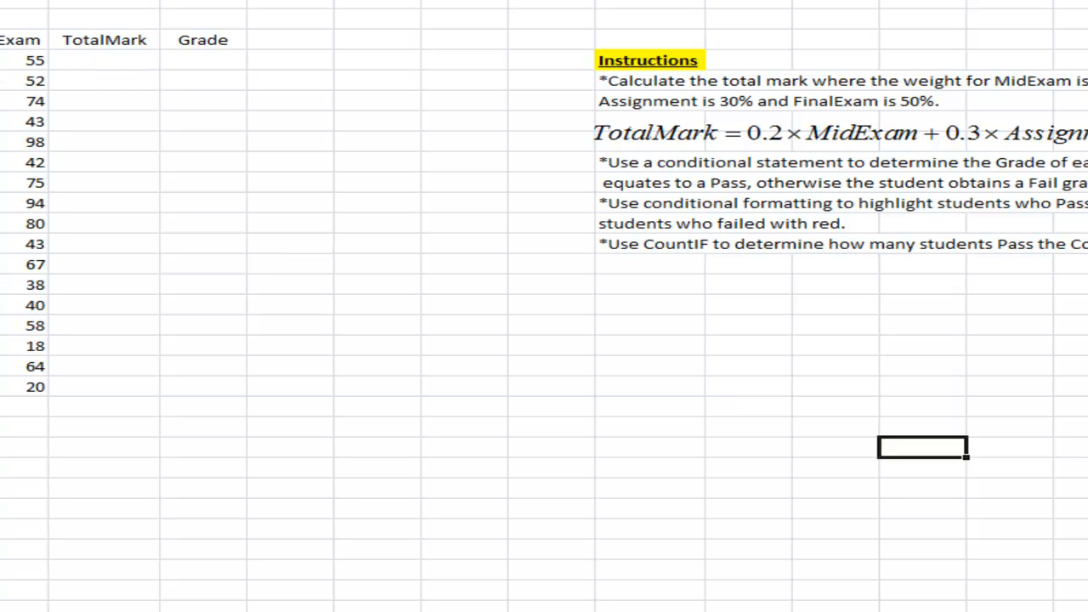
# Enter the formula =0.2*C4+0.3+D4+0.5 in F4 under TotalMark.
pyautogui.click(89, 65)
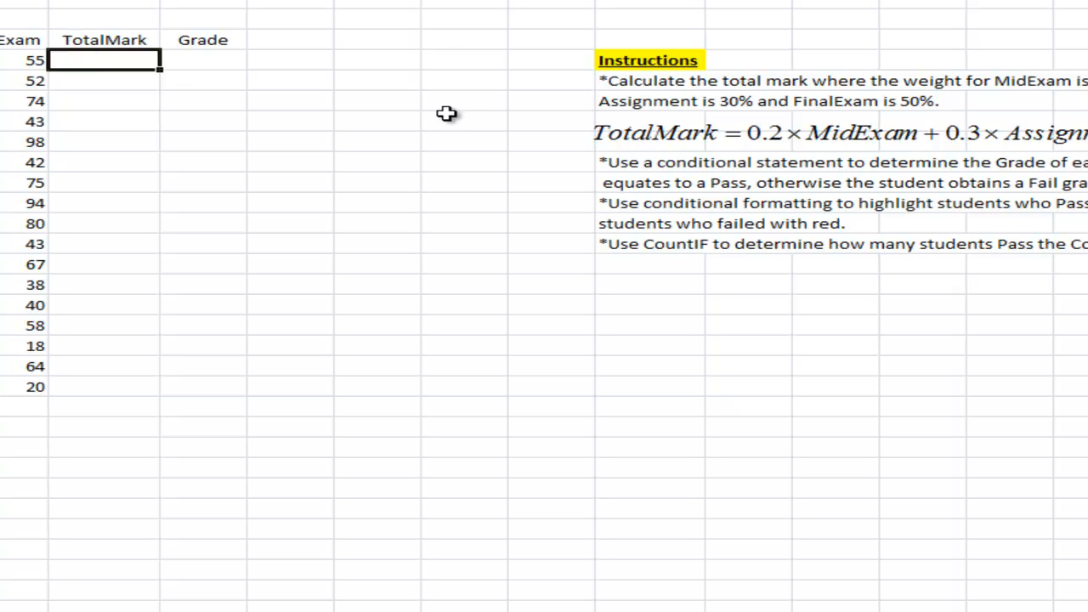
pyautogui.write('=0.2')
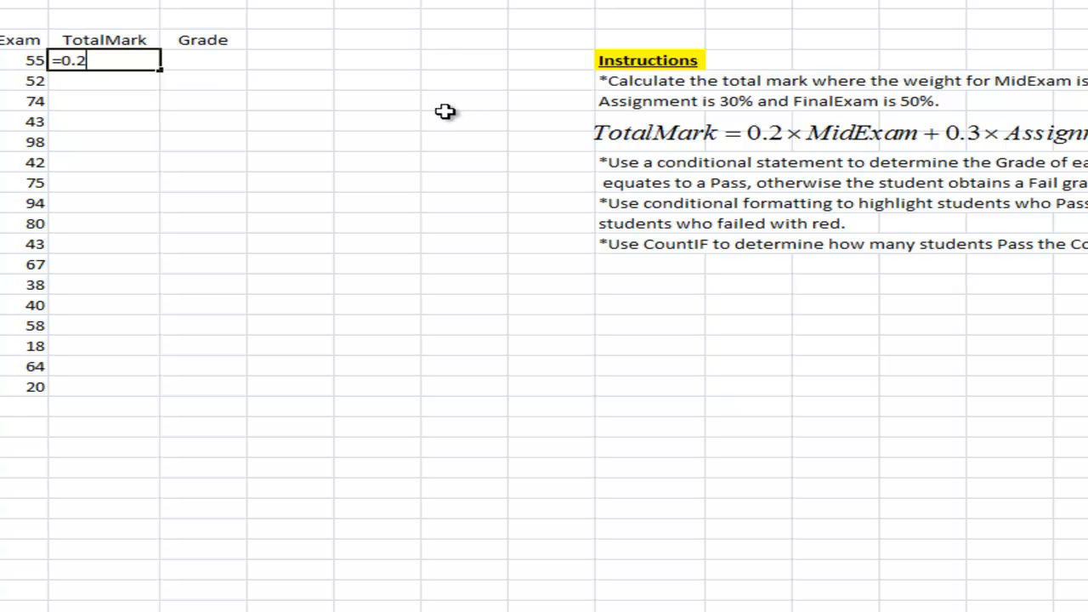
pyautogui.write('*C4')
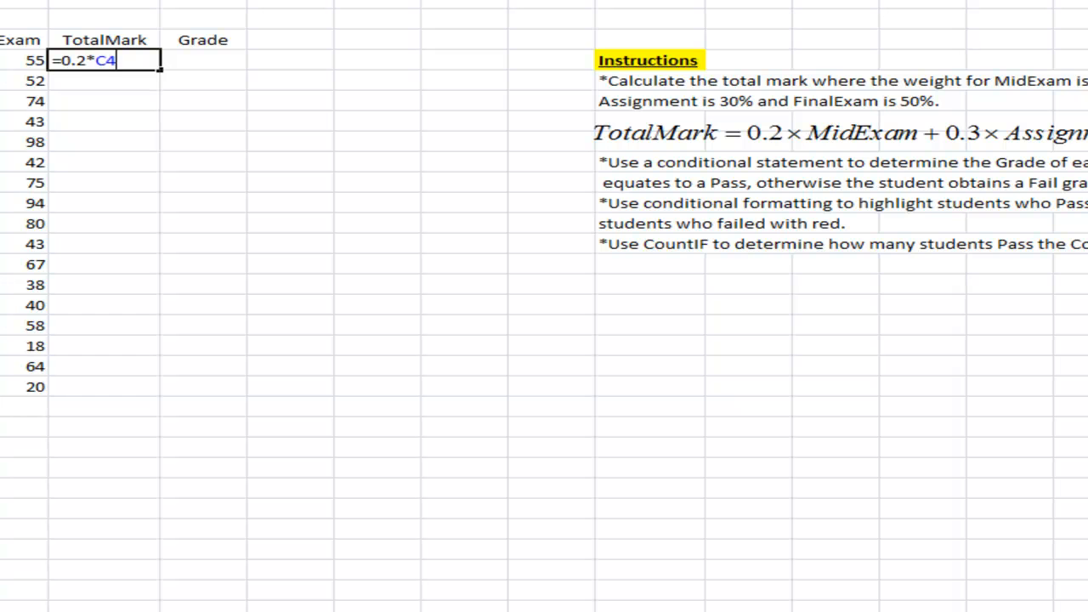
pyautogui.write('+')
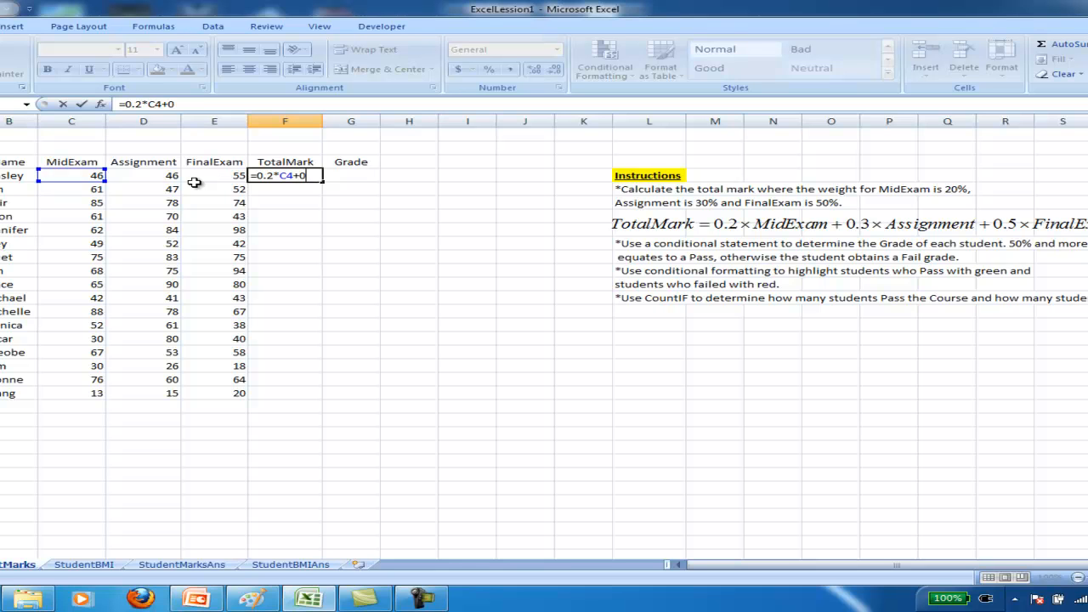
pyautogui.write('0.3+')
pyautogui.click(174, 180)
pyautogui.write('+')
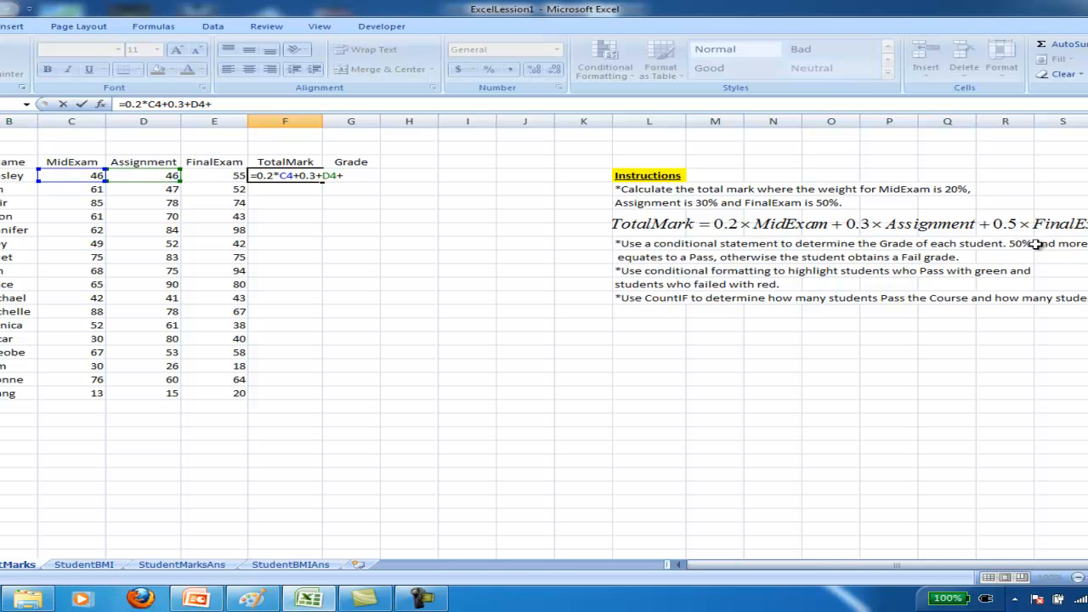
pyautogui.write('0.5')
pyautogui.click(245, 177)
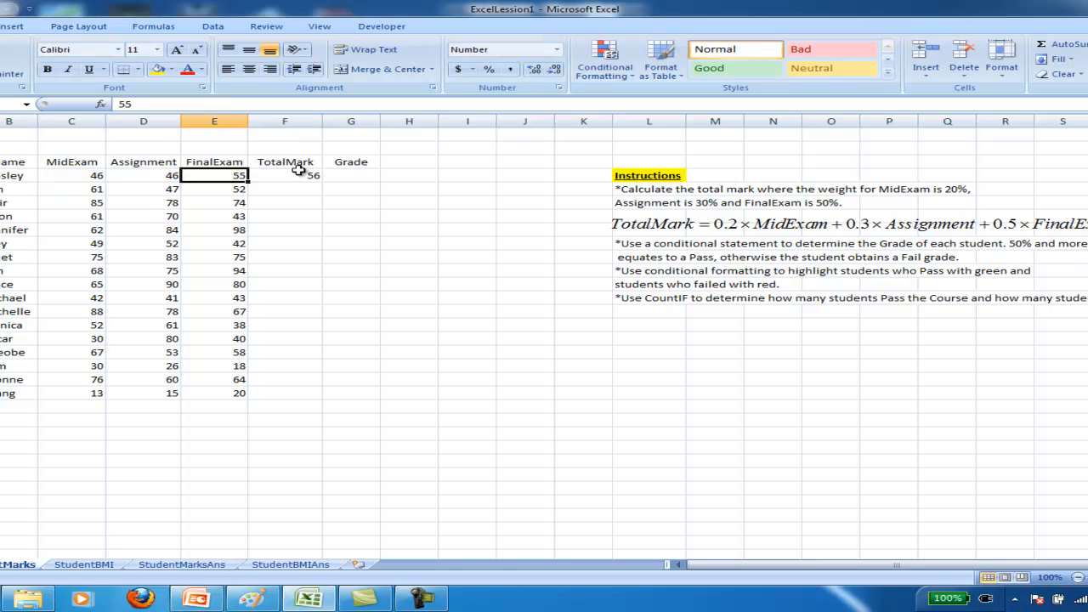
# Correct the formula in F4 to =0.2*C4+0.3*D4+0.5*E4.
pyautogui.click(298, 174)
pyautogui.click(239, 103)
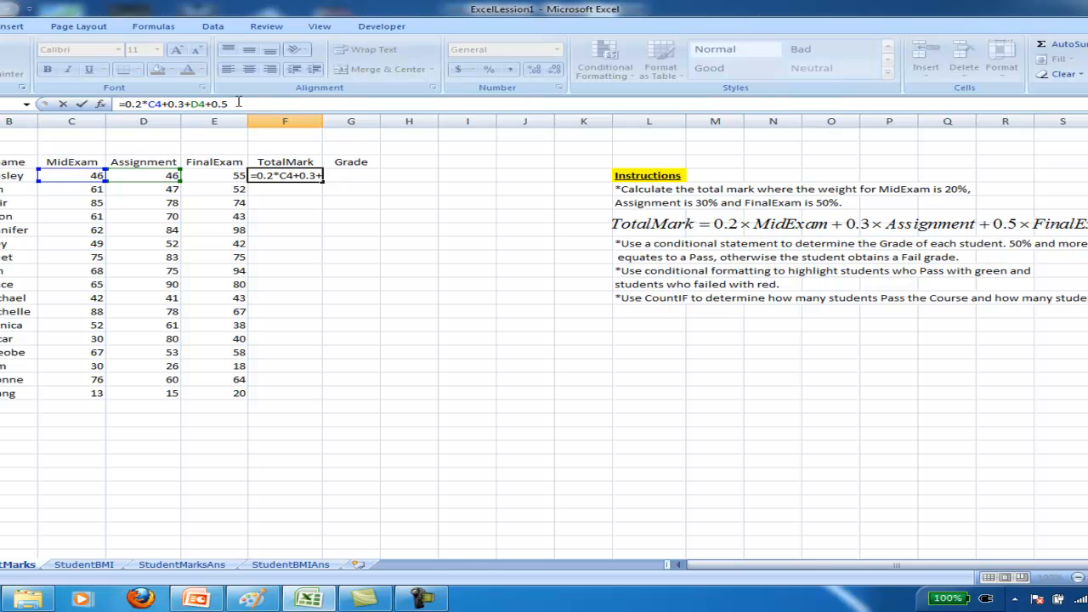
pyautogui.write('*')
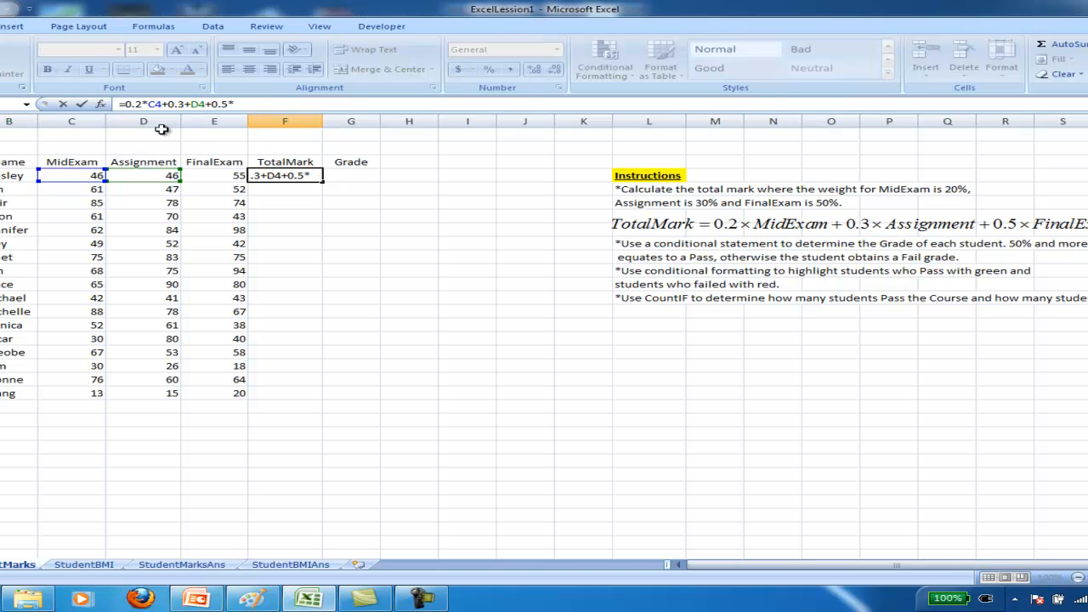
pyautogui.click(221, 178)
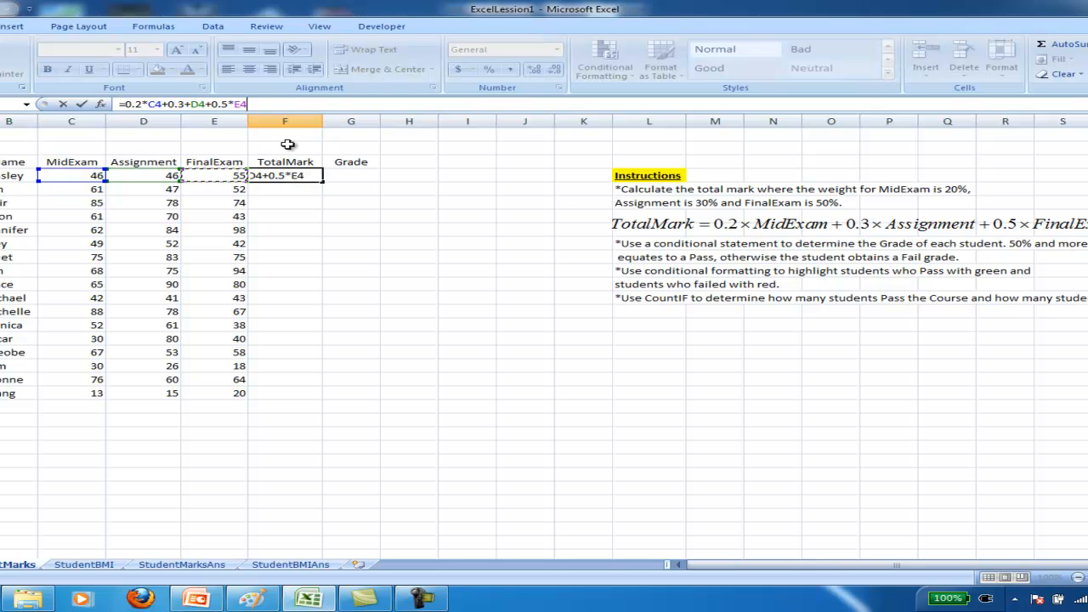
pyautogui.click(205, 103)
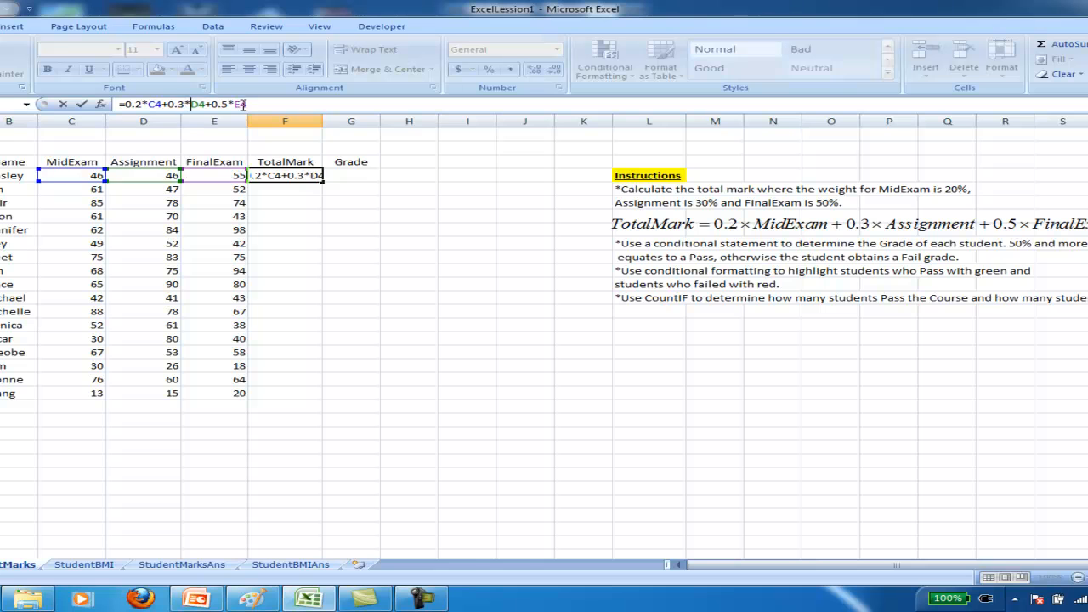
pyautogui.press('Return')
# Copy the TotalMark formula from F4 down to F20 and check the filled formulas.
pyautogui.click(298, 175)
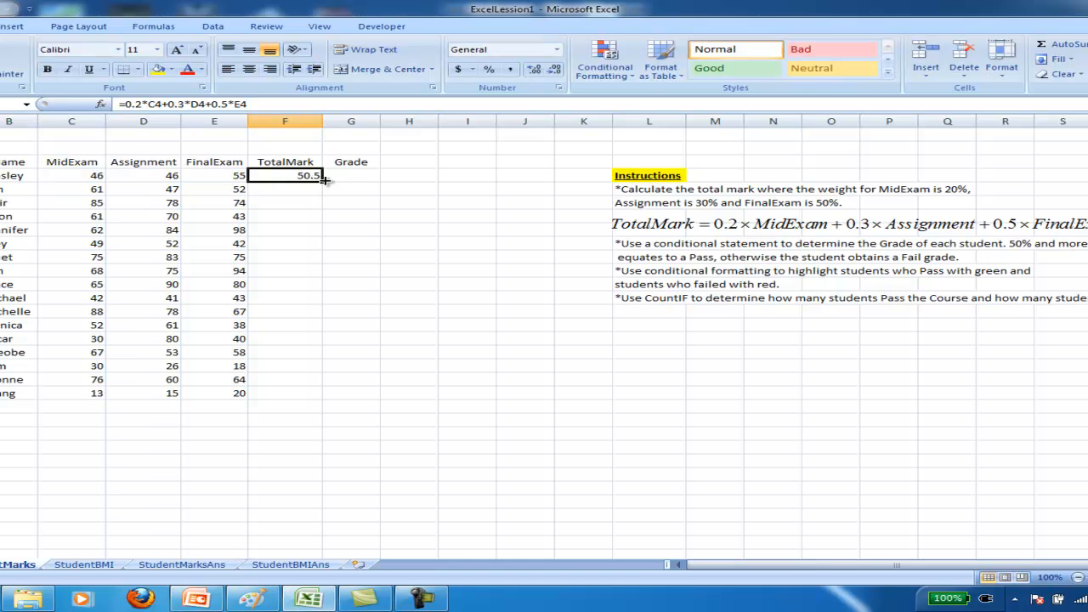
pyautogui.moveTo(322, 182); pyautogui.dragTo(311, 389)
pyautogui.click(303, 176)
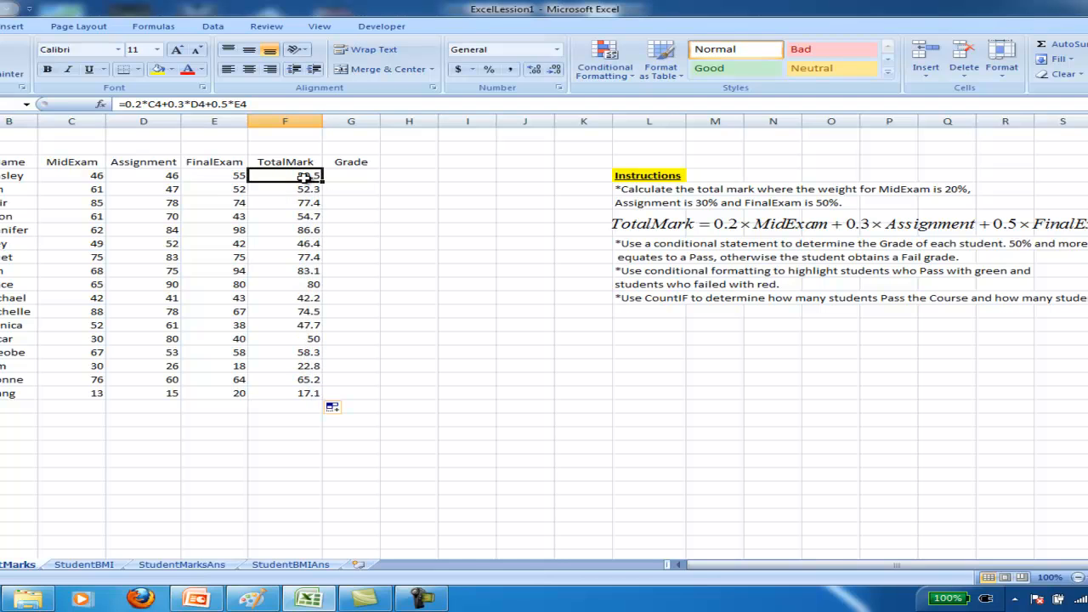
pyautogui.moveTo(306, 229); pyautogui.dragTo(311, 394)
pyautogui.click(311, 394)
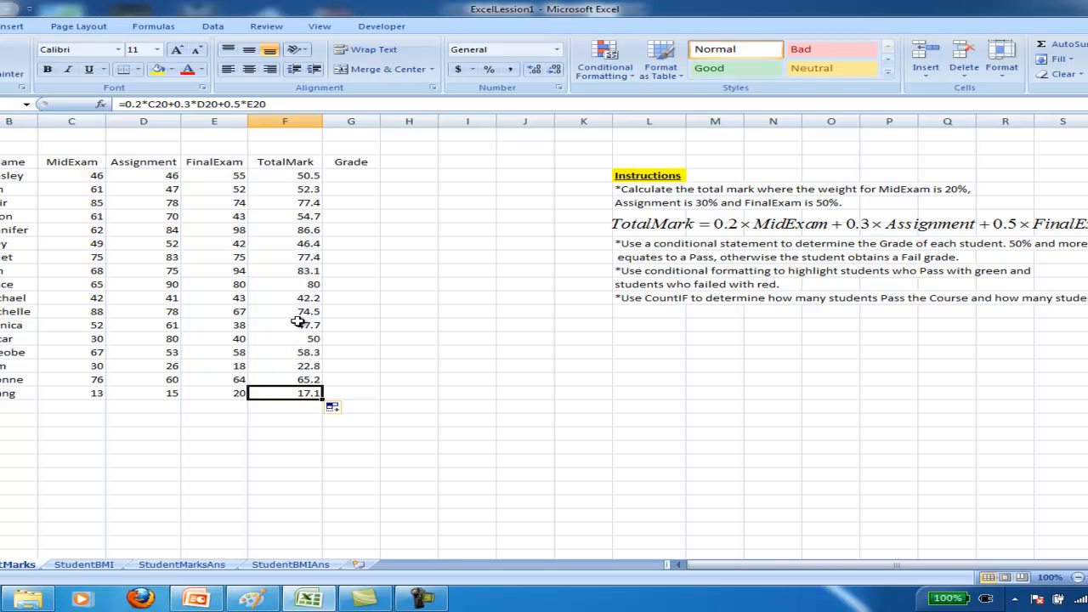
pyautogui.click(304, 378)
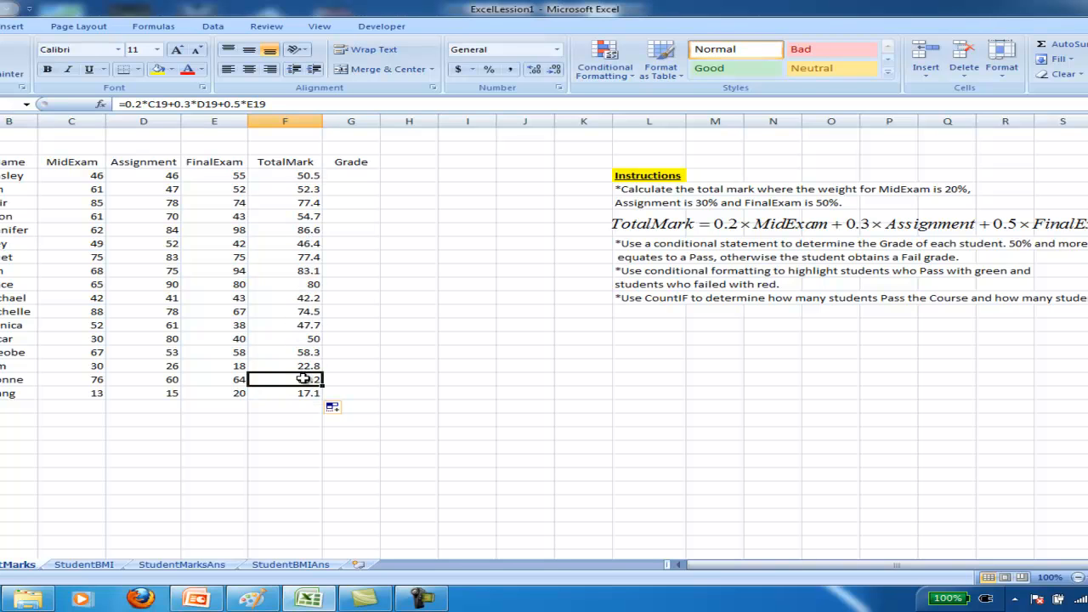
# Add a comment to the TotalMark header reading "0.2*midexam+0.3*Assignment + 0.5*Finalexam".
pyautogui.click(351, 178)
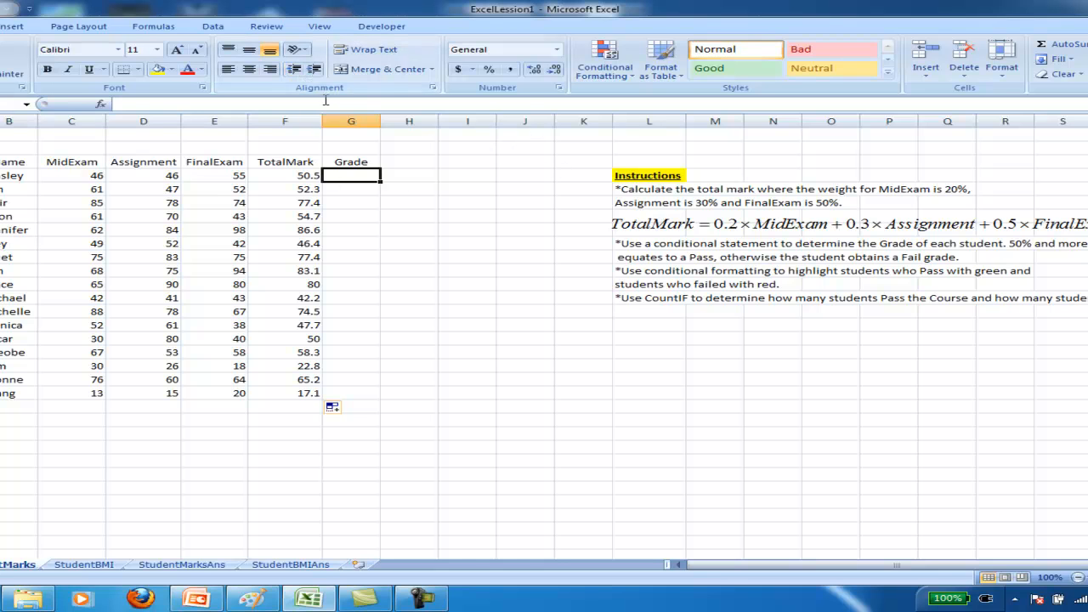
pyautogui.click(298, 164)
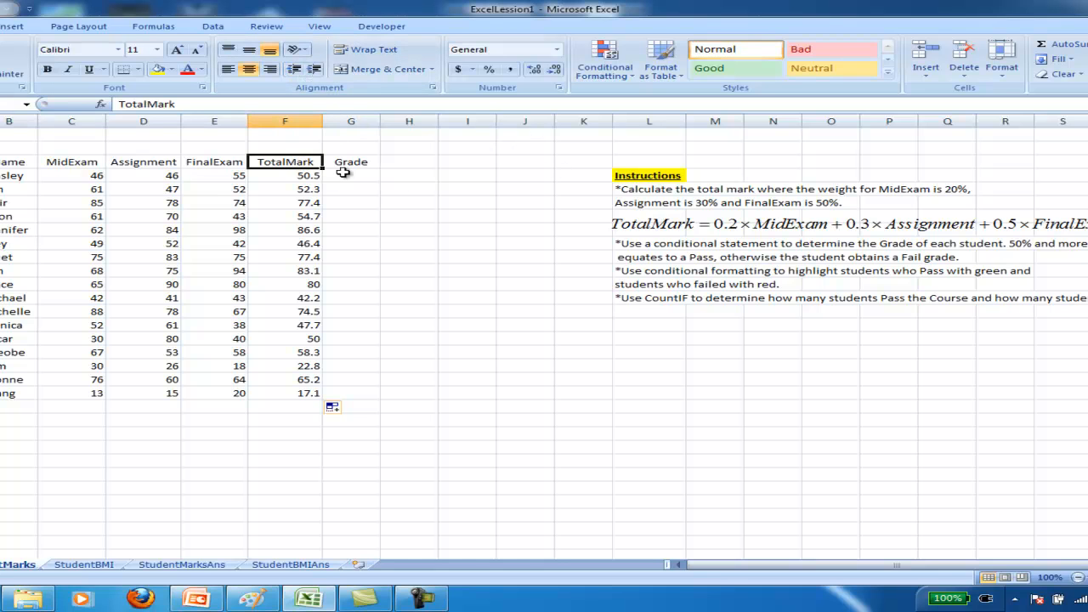
pyautogui.rightClick(289, 167)
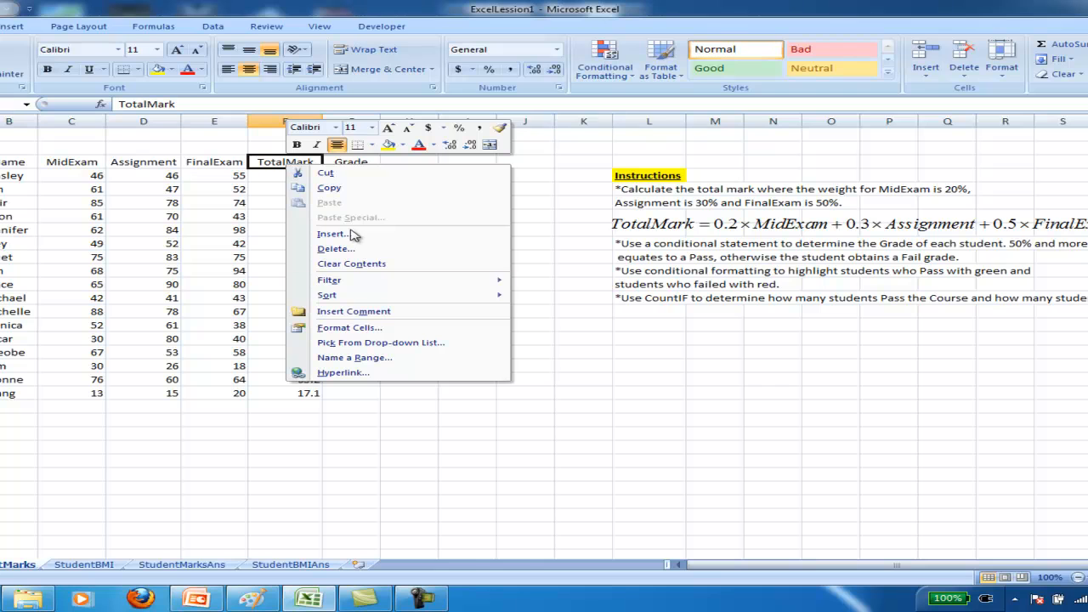
pyautogui.click(365, 319)
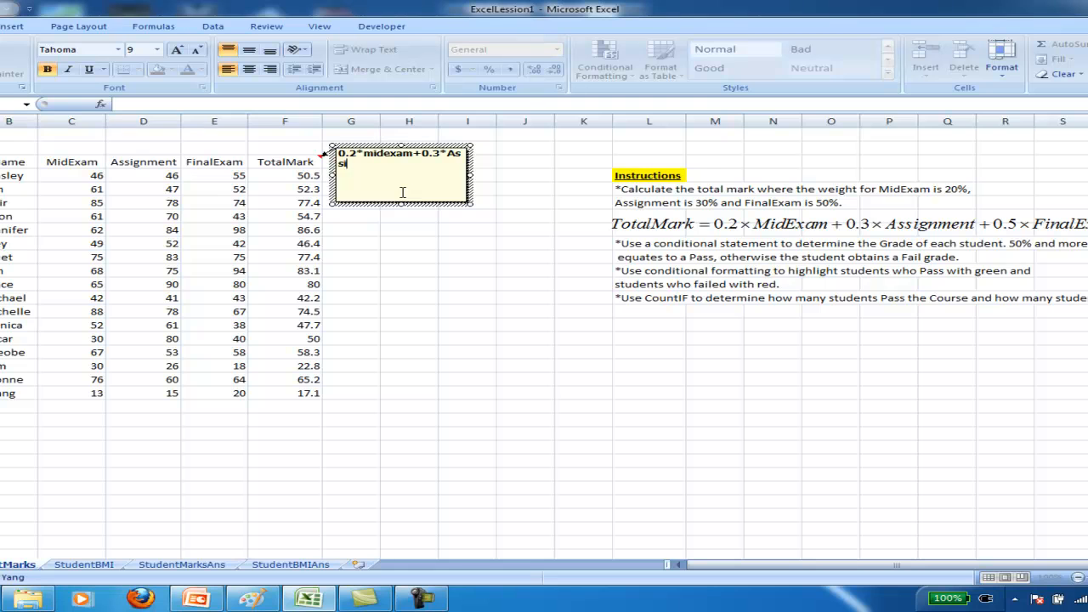
pyautogui.write('gnment + 0.5*Finalexam')
pyautogui.click(447, 230)
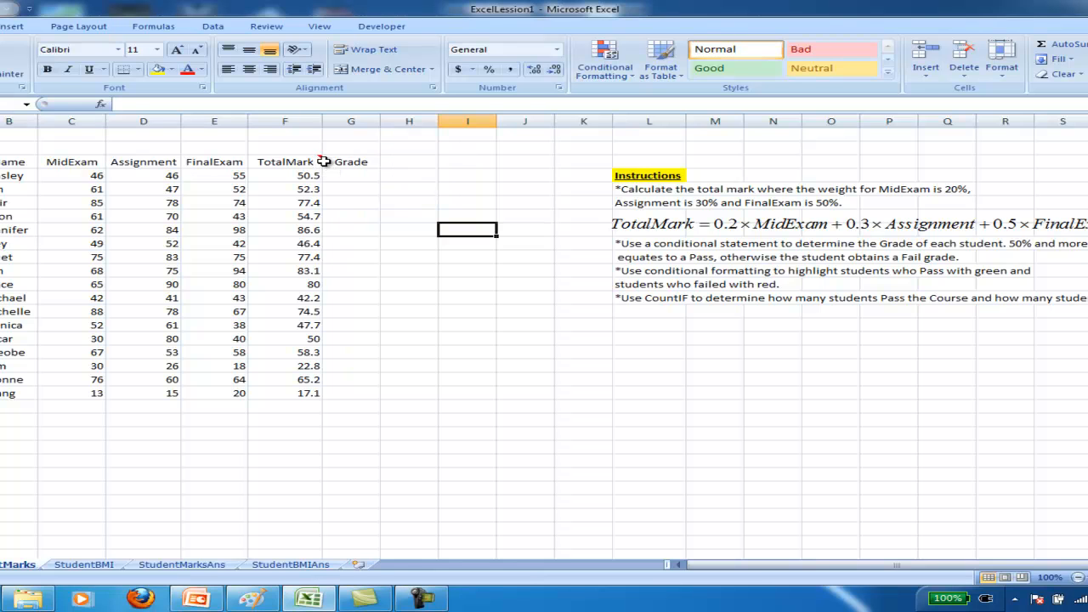
pyautogui.moveTo(312, 164)
# Begin an IF formula in G4 under Grade with the condition F4>=50.
pyautogui.click(347, 176)
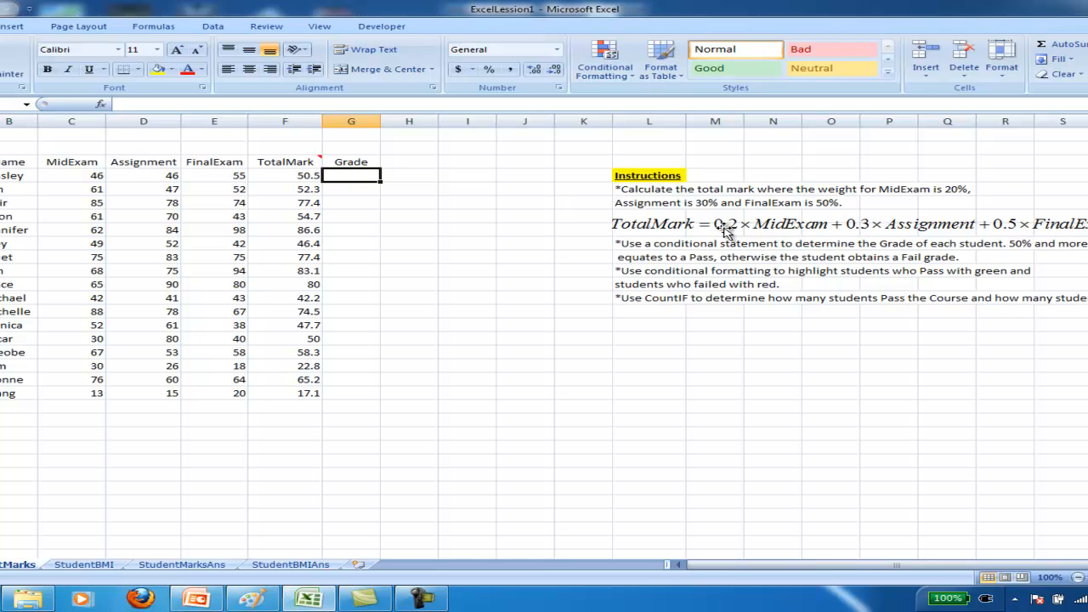
pyautogui.write('=')
pyautogui.press('BackSpace')
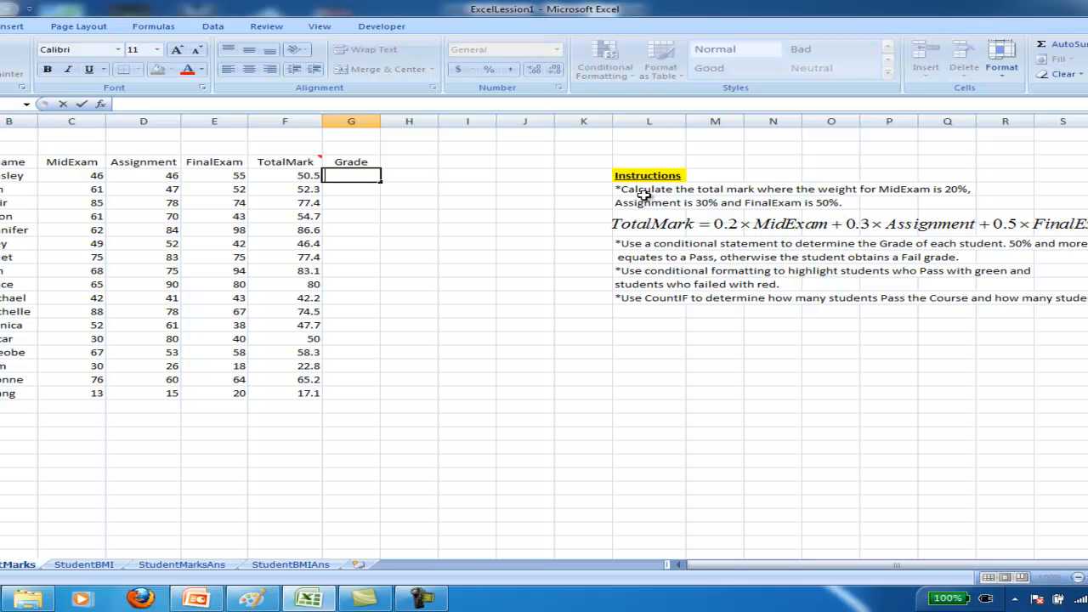
pyautogui.write('=')
pyautogui.write('if(')
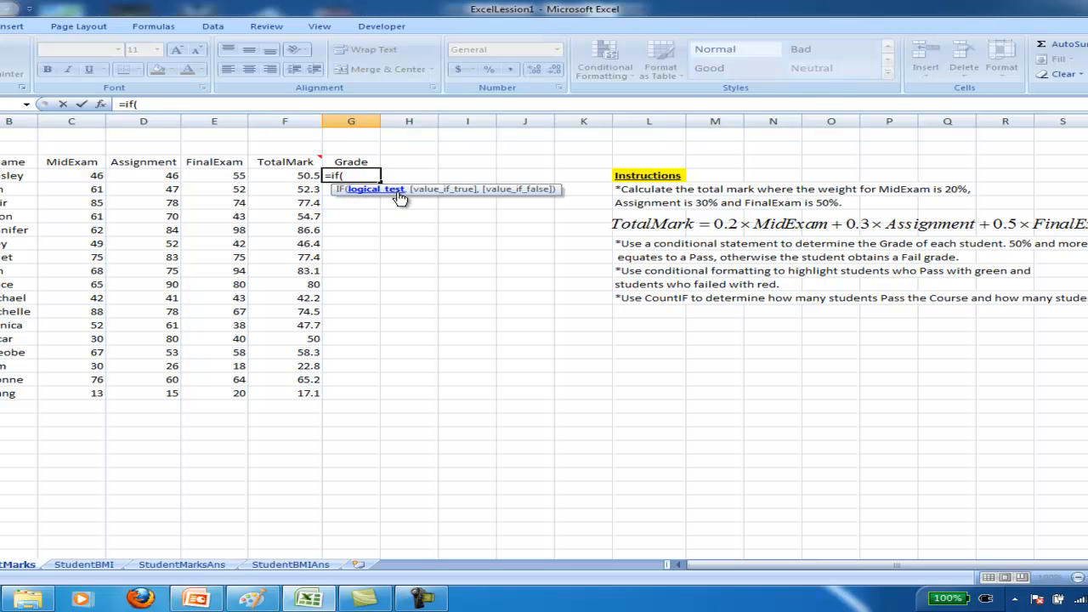
pyautogui.click(292, 175)
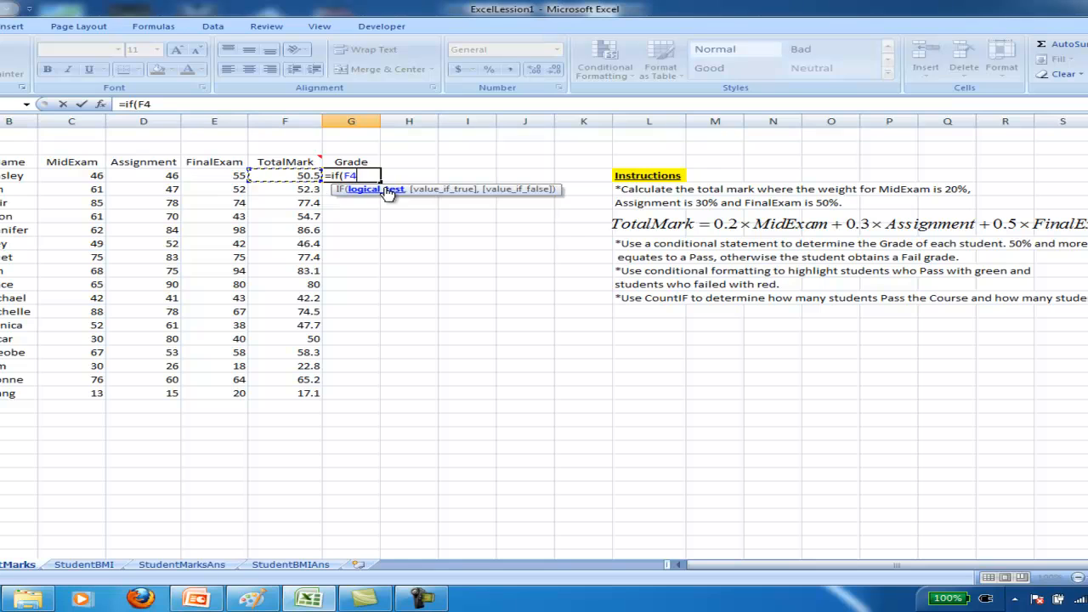
pyautogui.write('>=50,')
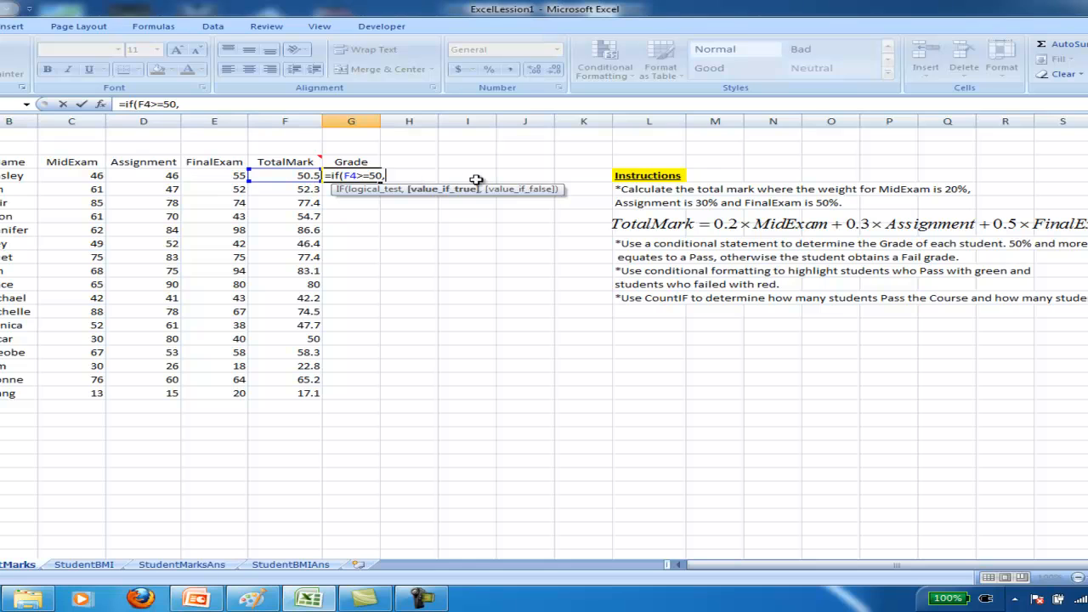
# Add "True" as the value-if-true argument of the IF formula in G4.
pyautogui.write('"True')
pyautogui.press('BackSpace')
pyautogui.press('BackSpace')
pyautogui.press('BackSpace')
pyautogui.press('BackSpace')
pyautogui.write('True')
pyautogui.write(',')
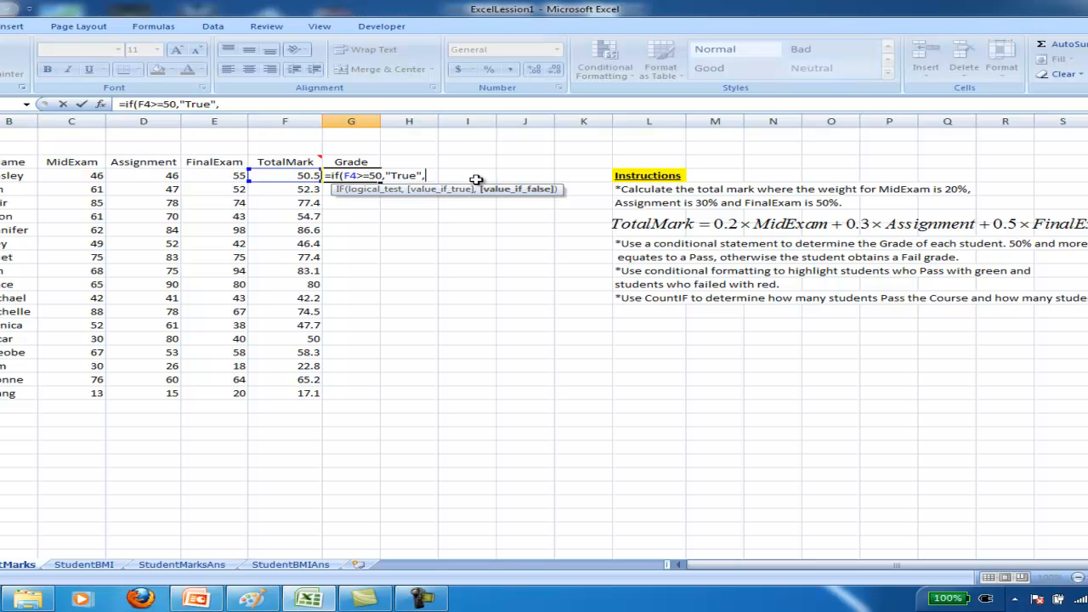
# Replace the value-if-true in G4's IF formula with "Pass", add "Fail" as value-if-false, and enter the formula.
pyautogui.press('BackSpace')
pyautogui.press('BackSpace')
pyautogui.press('BackSpace')
pyautogui.press('BackSpace')
pyautogui.press('BackSpace')
pyautogui.press('BackSpace')
pyautogui.write('Pass", "Fail"')
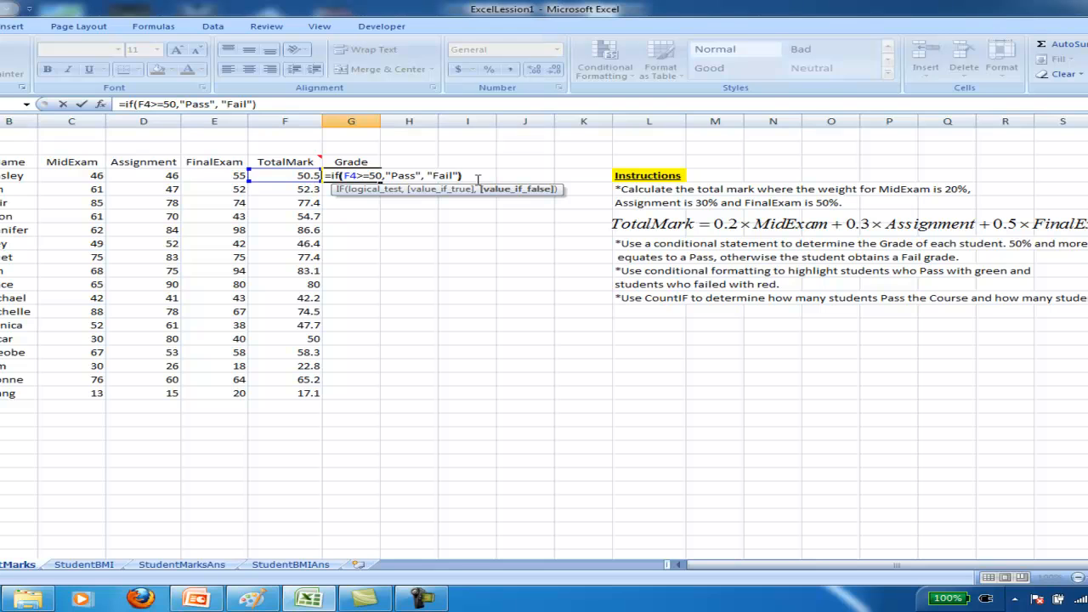
pyautogui.press('Return')
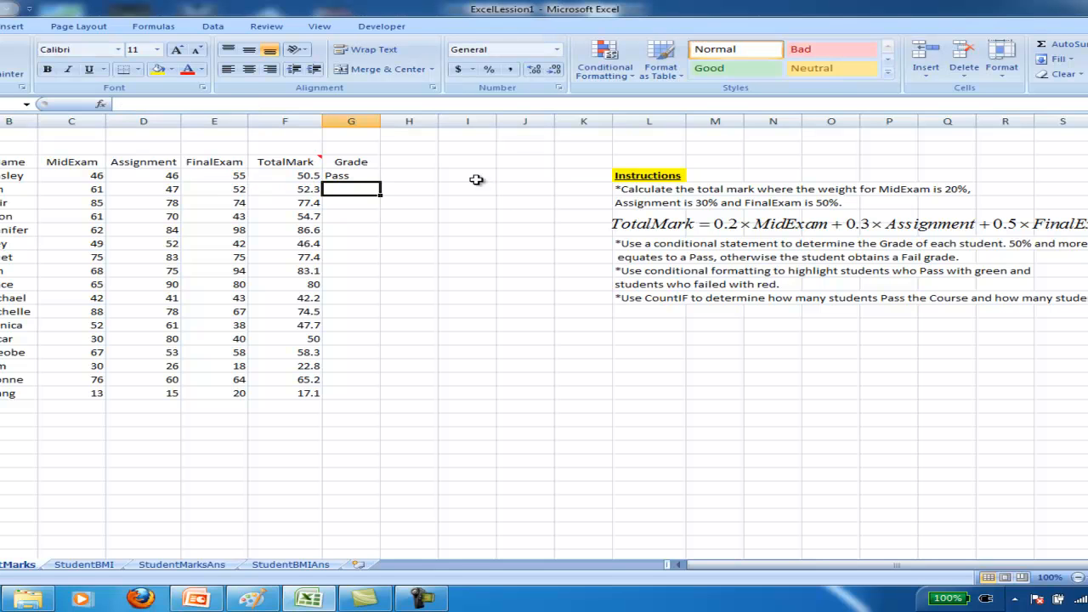
# Copy the Grade formula from G4 down to G20 and check several of the filled formulas.
pyautogui.click(352, 175)
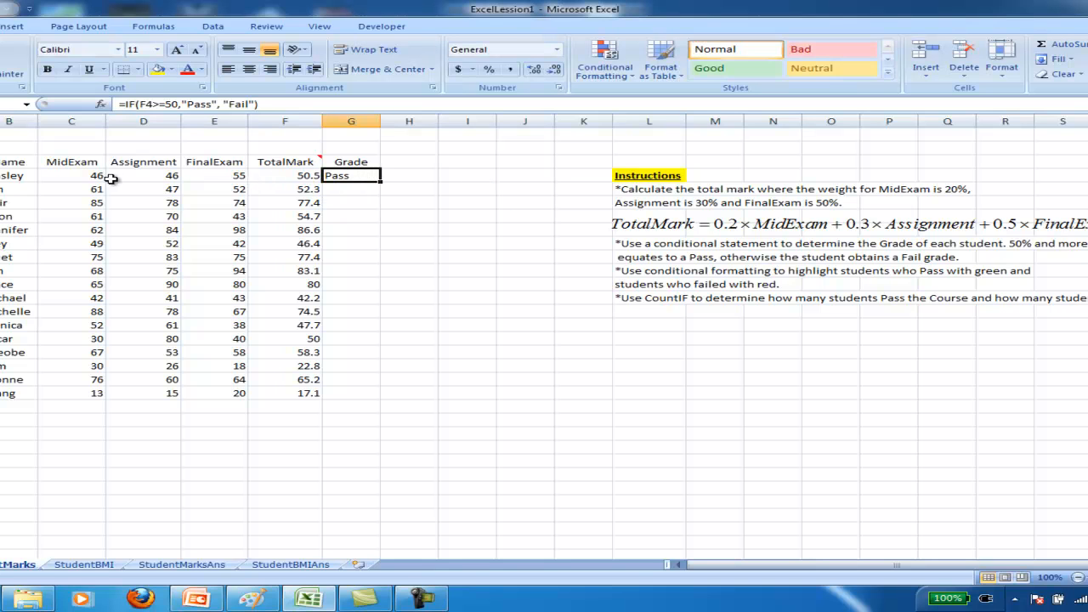
pyautogui.moveTo(380, 182); pyautogui.dragTo(388, 397)
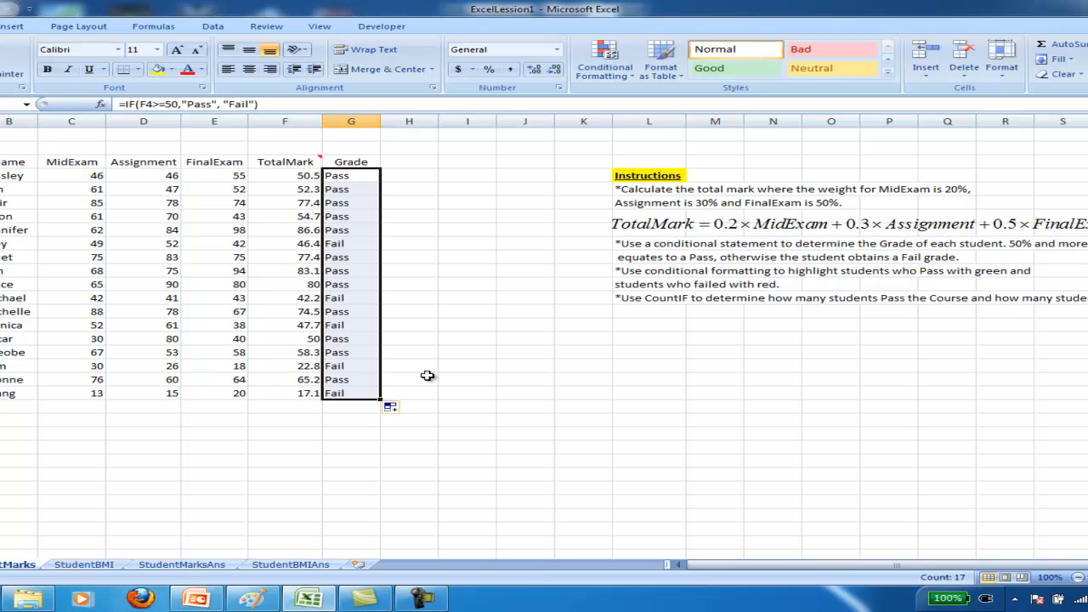
pyautogui.click(367, 191)
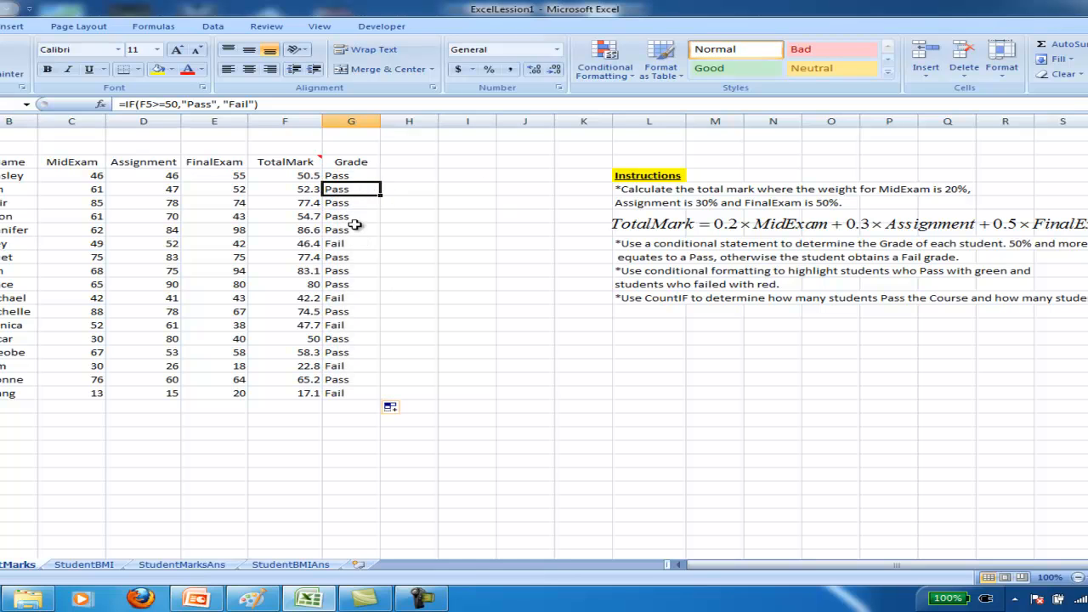
pyautogui.click(347, 246)
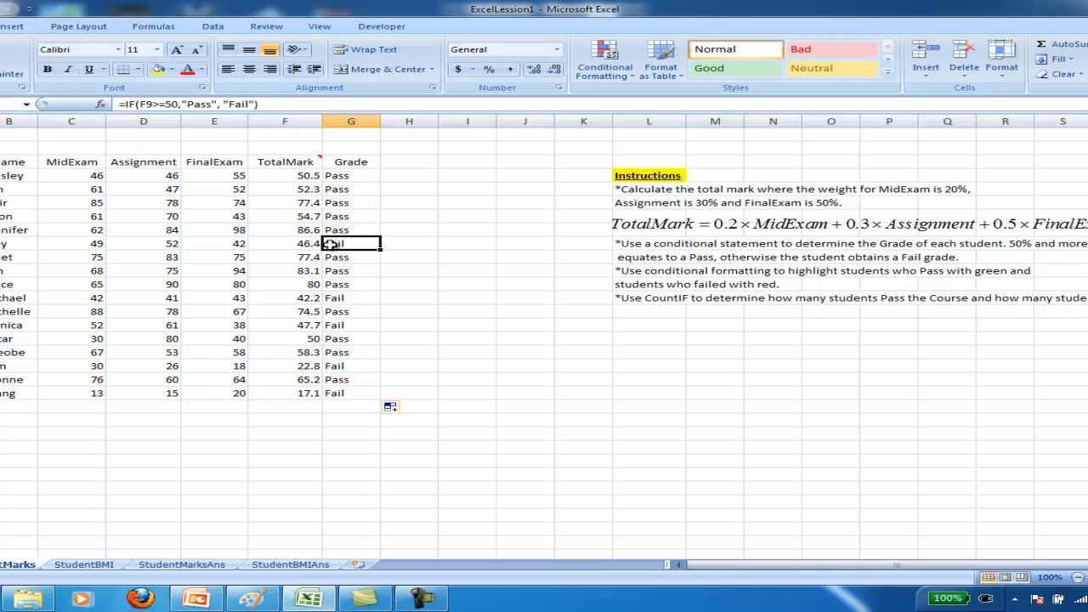
pyautogui.click(353, 302)
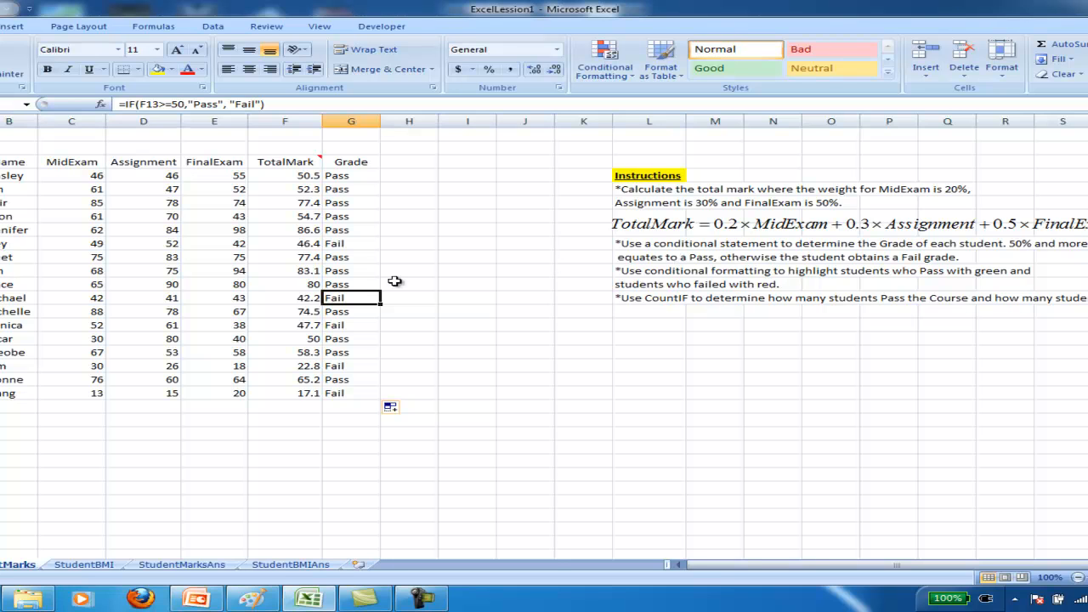
# Examine the full table rows of a passing student (row 4) and a failing student (row 9).
pyautogui.click(355, 177)
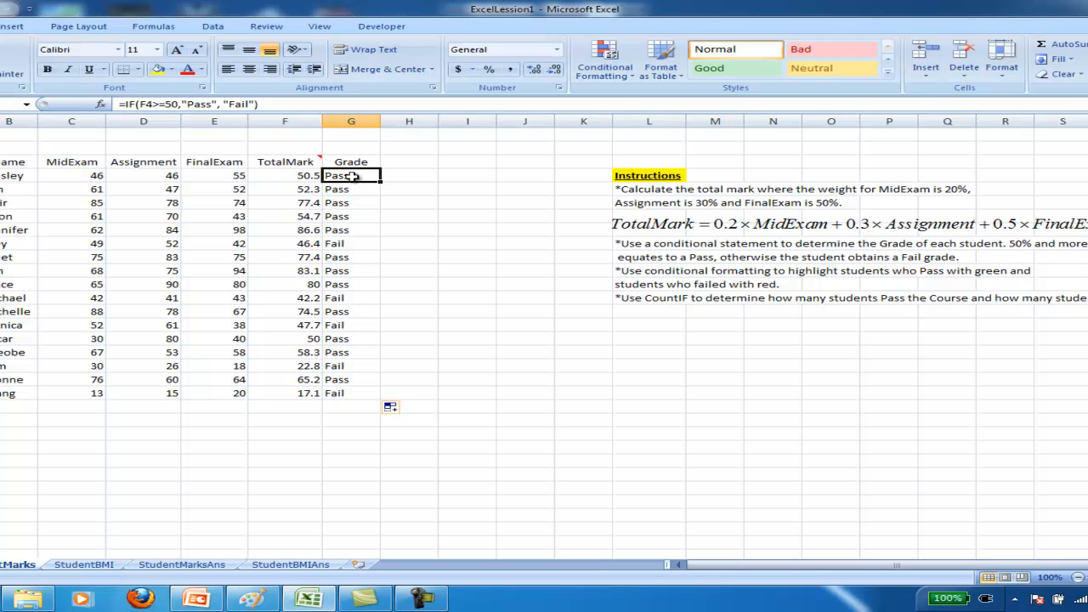
pyautogui.click(0, 176)
pyautogui.moveTo(0, 176); pyautogui.dragTo(356, 174)
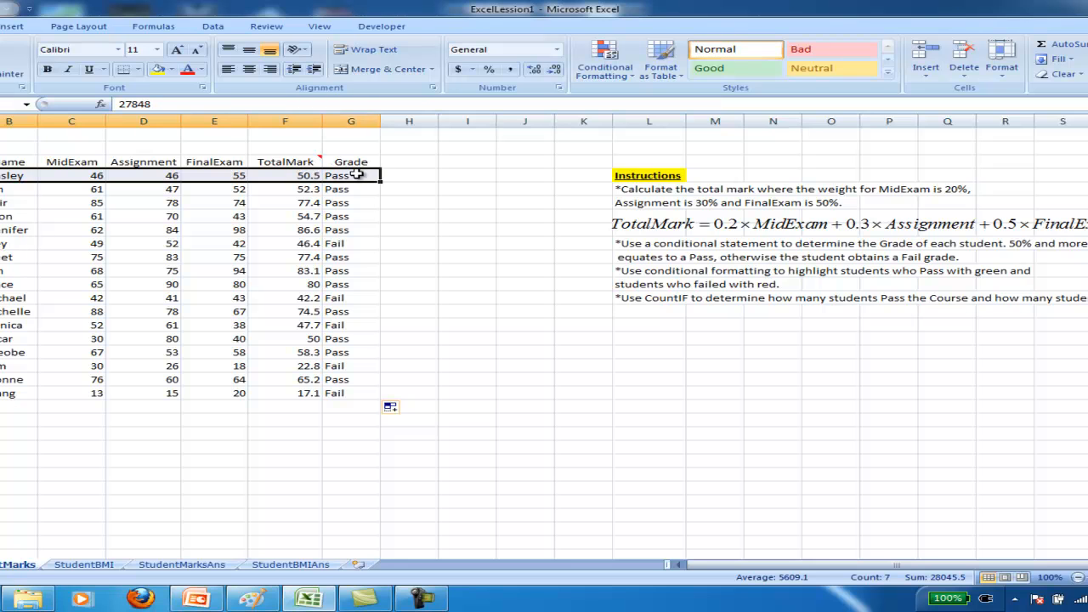
pyautogui.moveTo(363, 175); pyautogui.dragTo(2, 244)
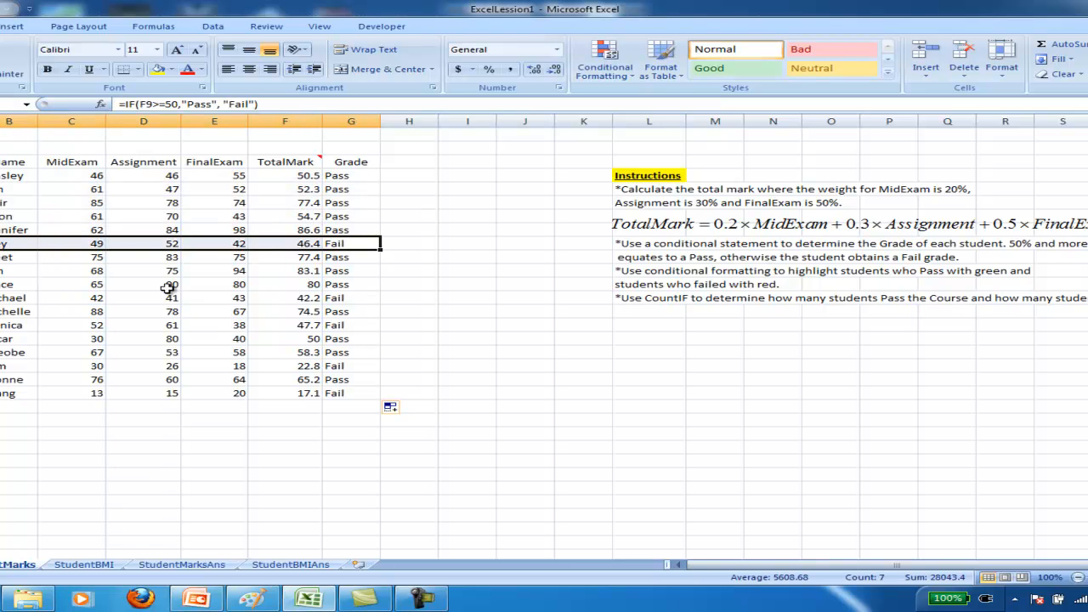
# Switch to the PowerPoint lesson slide and colour the "Conditional Statement" bullet text red.
pyautogui.click(202, 599)
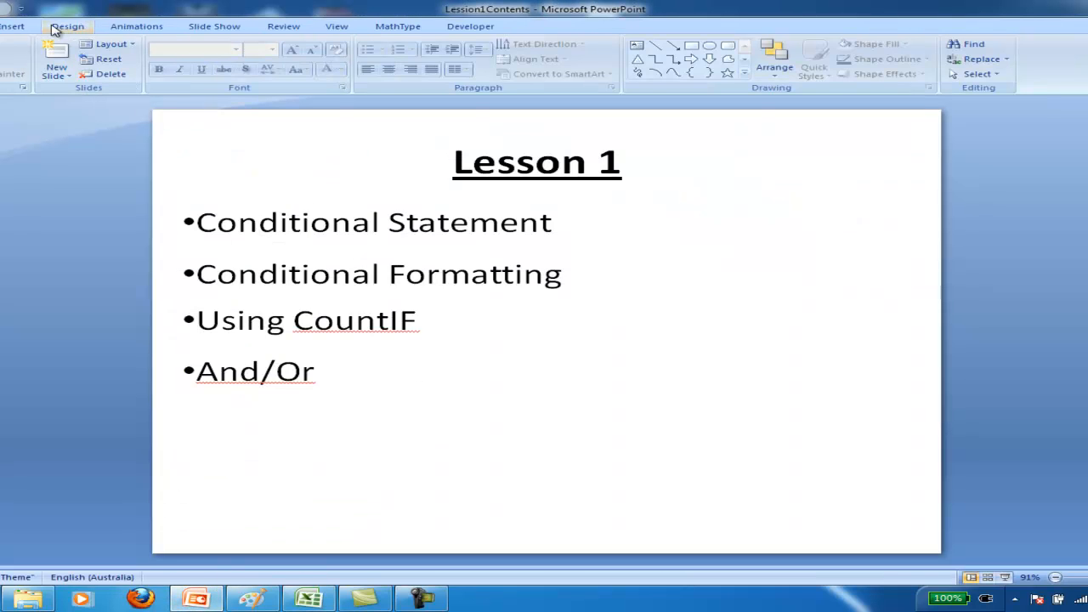
pyautogui.click(17, 26)
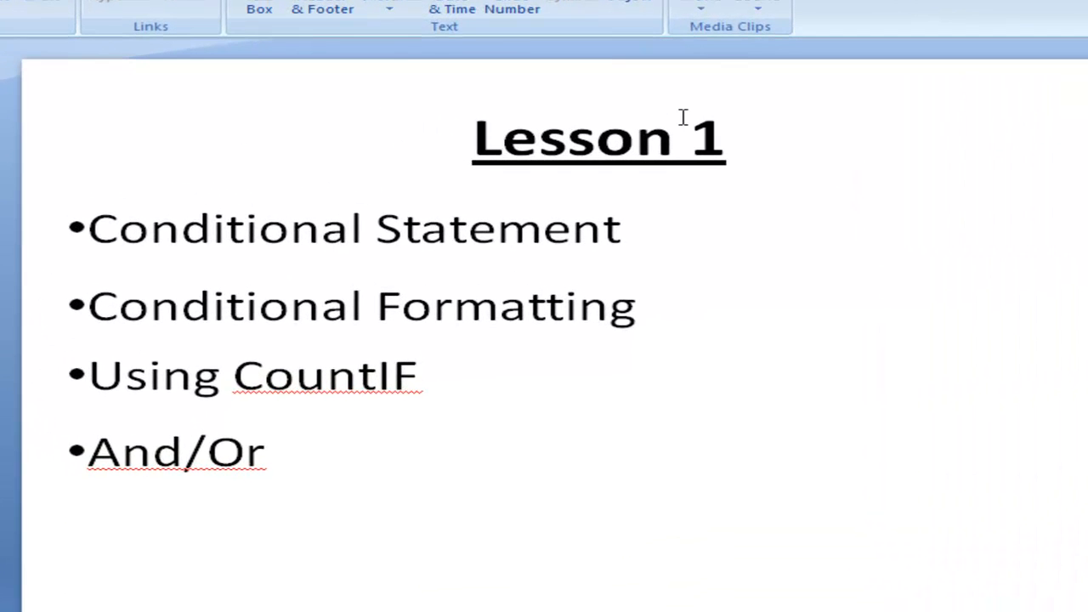
pyautogui.click(119, 233)
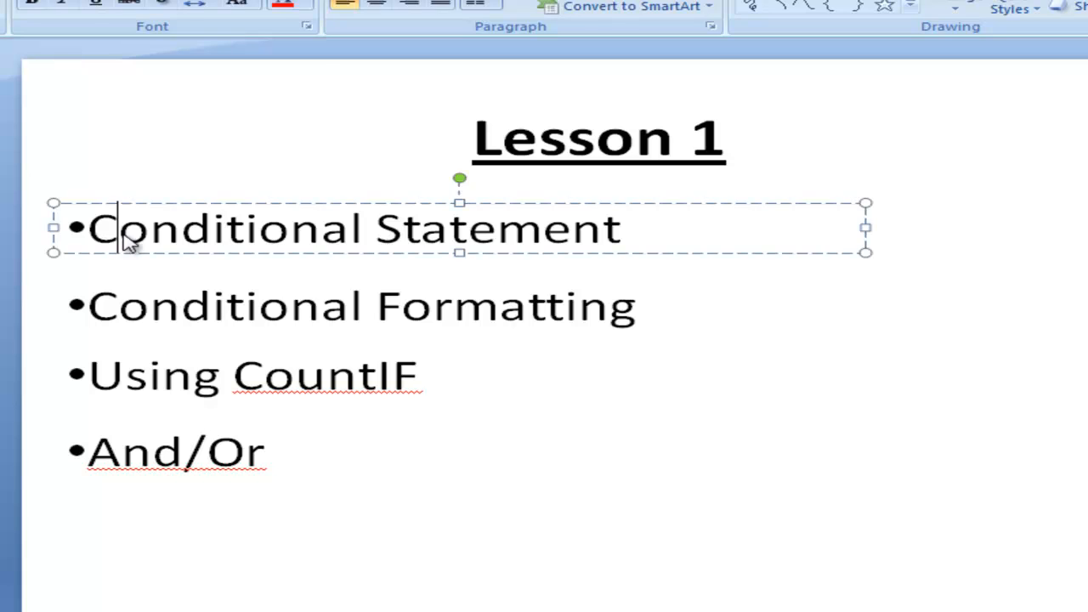
pyautogui.moveTo(621, 228); pyautogui.dragTo(88, 228)
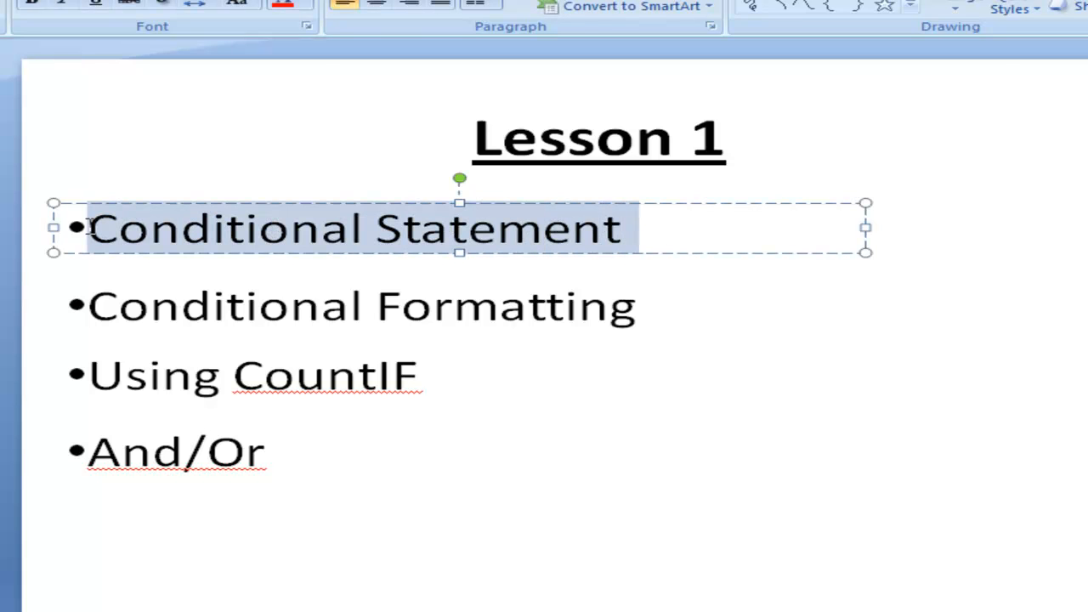
pyautogui.click(283, 5)
pyautogui.click(525, 304)
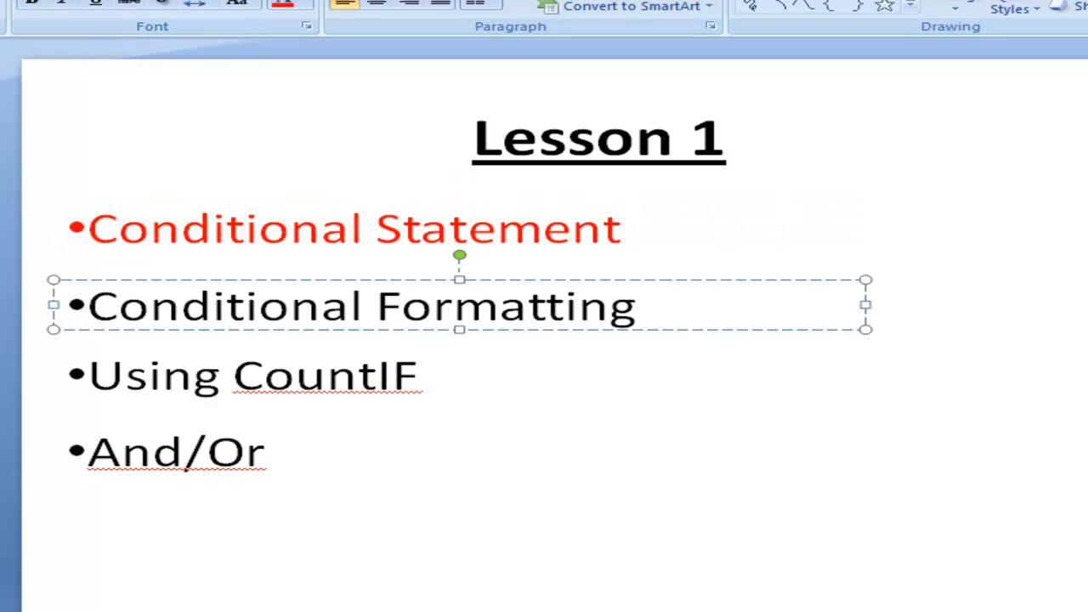
# Switch back to Excel and add a formula-based conditional formatting rule =$G$4="Pass" to A4:G20, without a format.
pyautogui.hotkey('alt', 'Tab')
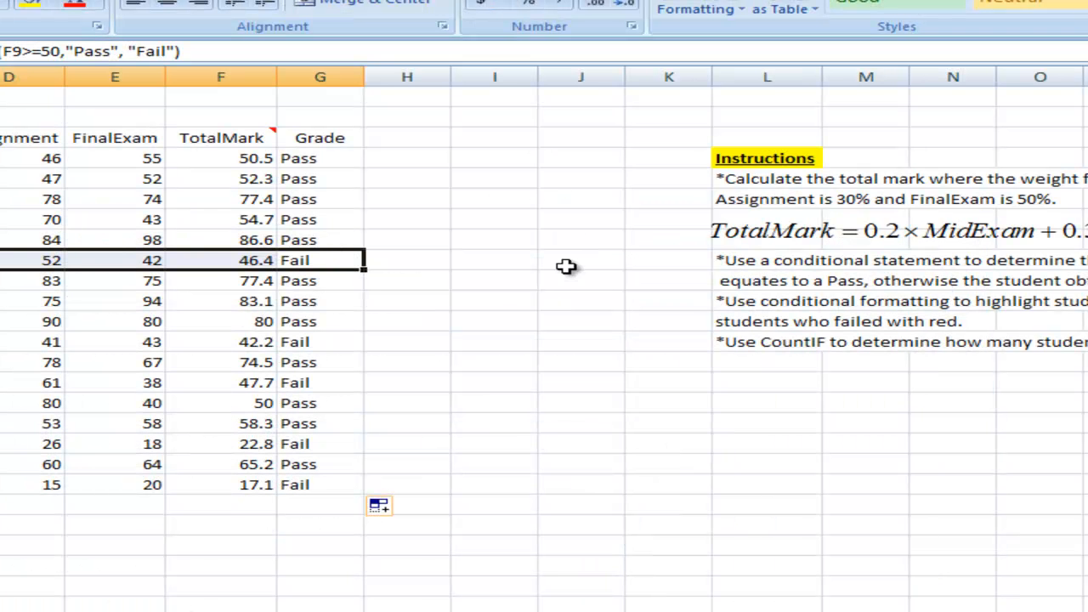
pyautogui.click(321, 161)
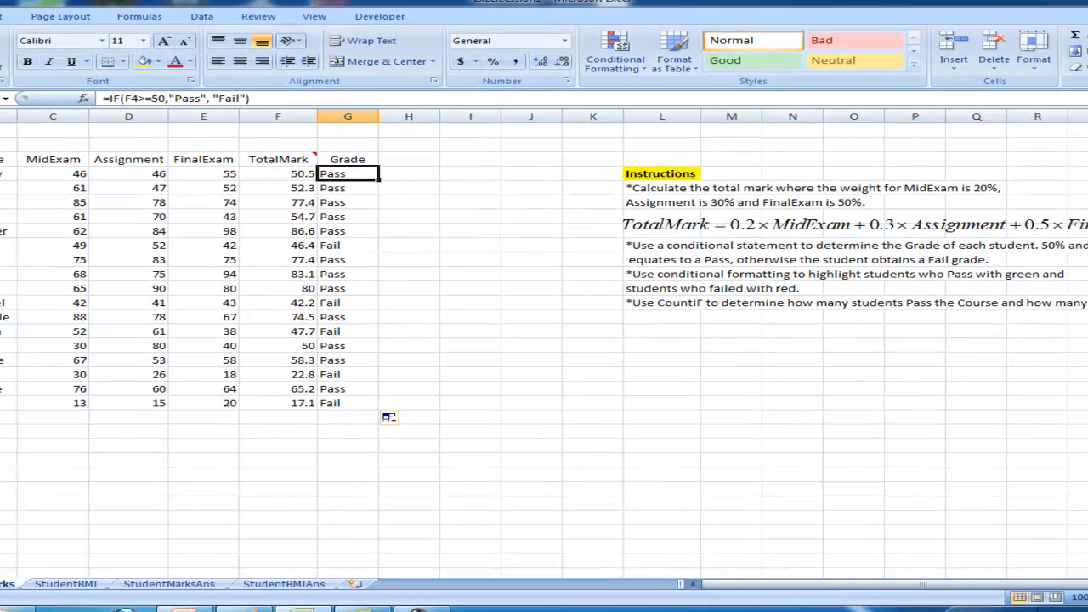
pyautogui.moveTo(0, 175); pyautogui.dragTo(327, 395)
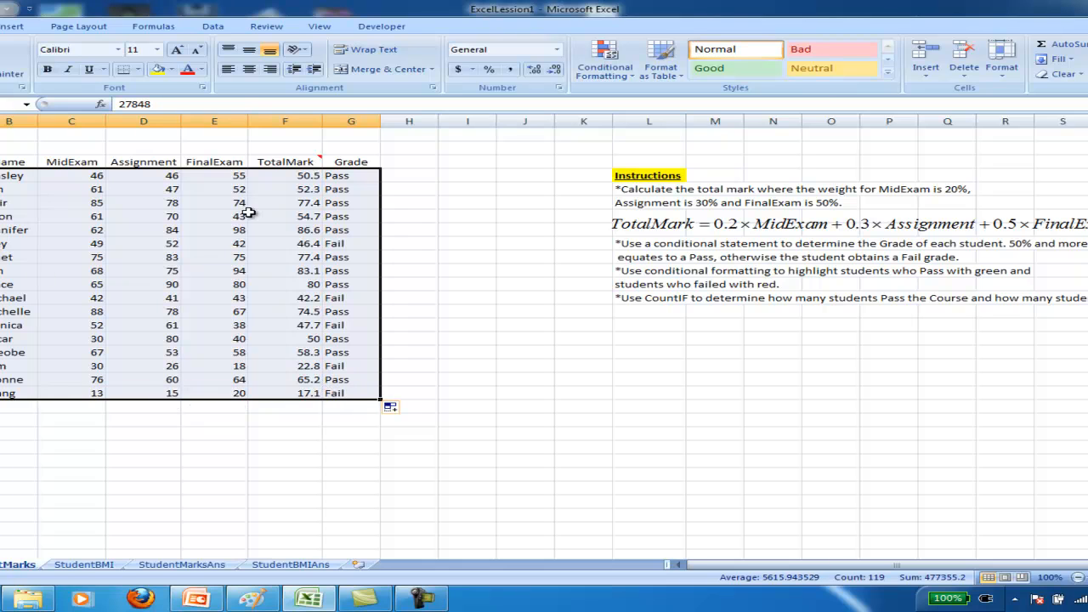
pyautogui.click(605, 61)
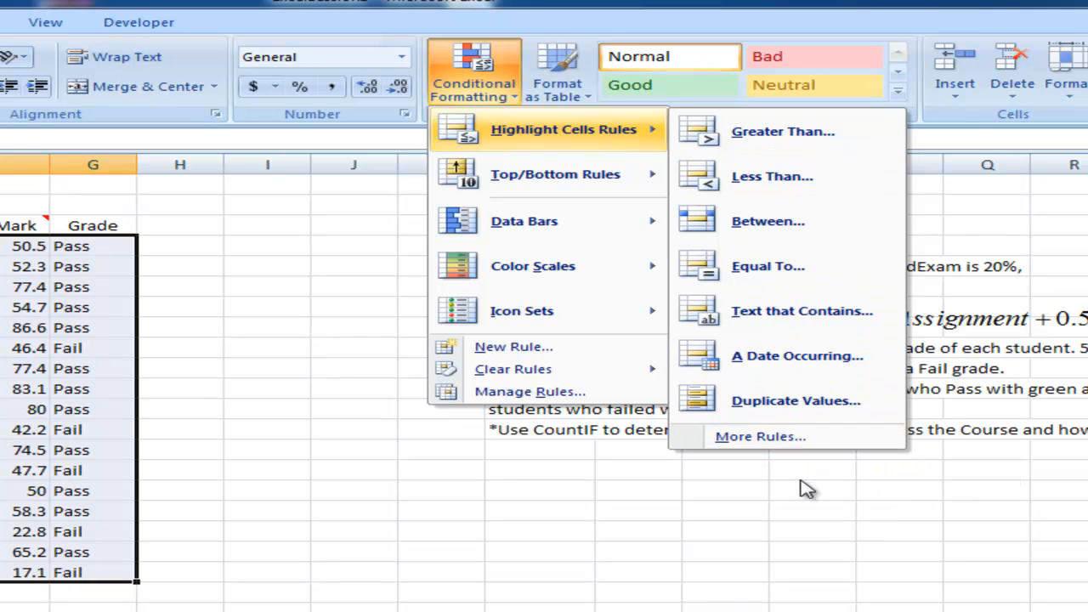
pyautogui.click(761, 436)
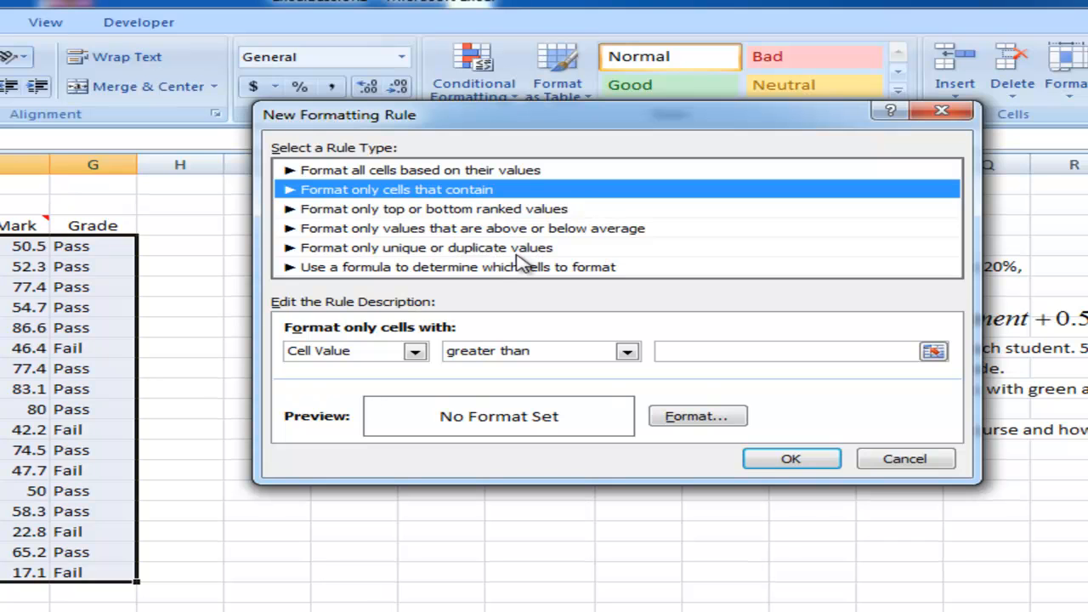
pyautogui.click(500, 269)
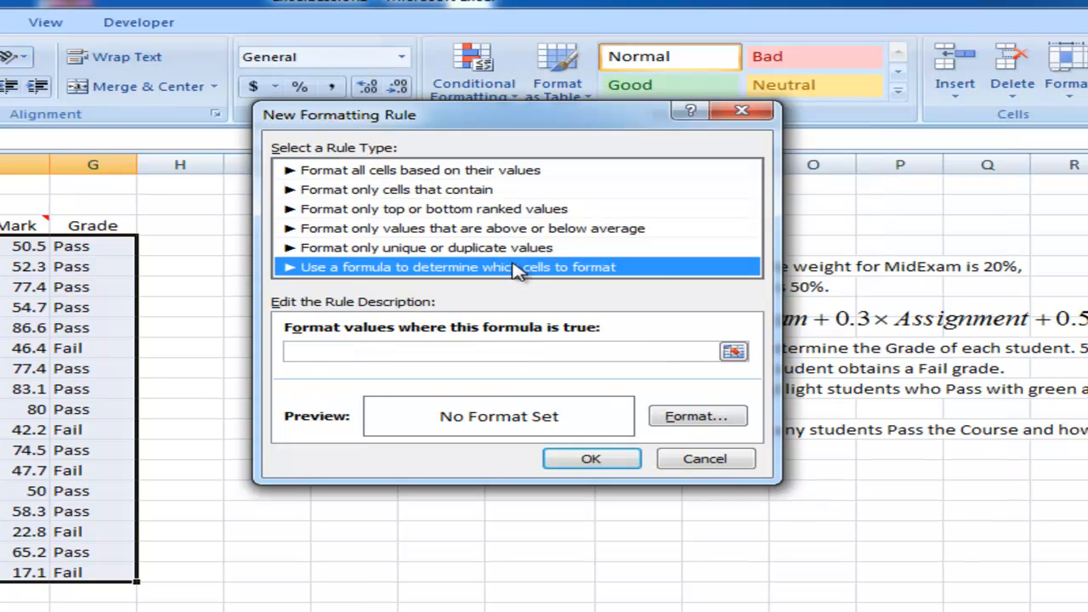
pyautogui.click(444, 348)
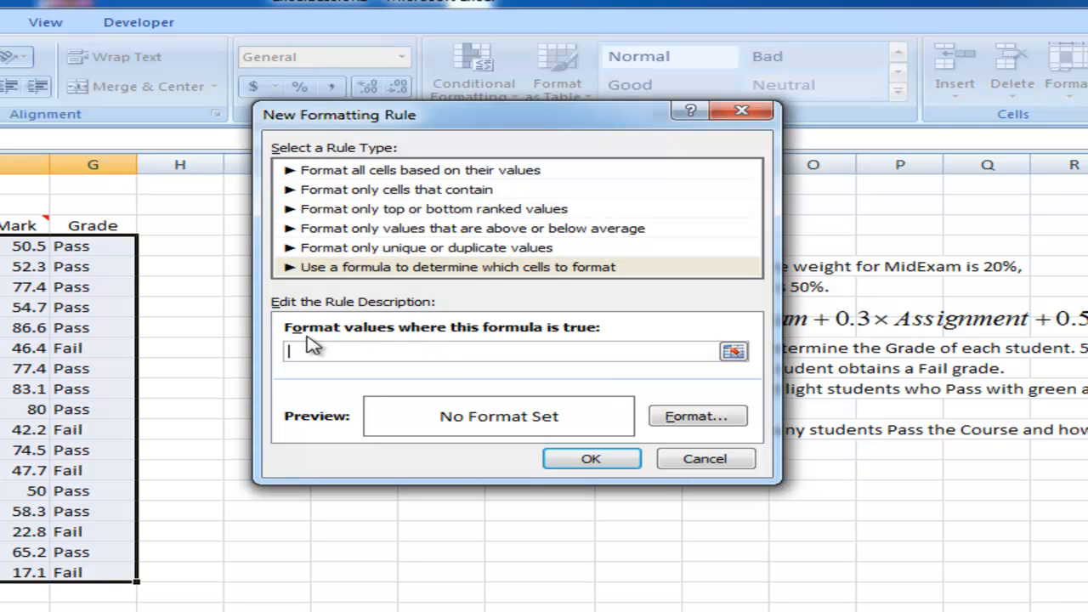
pyautogui.click(77, 245)
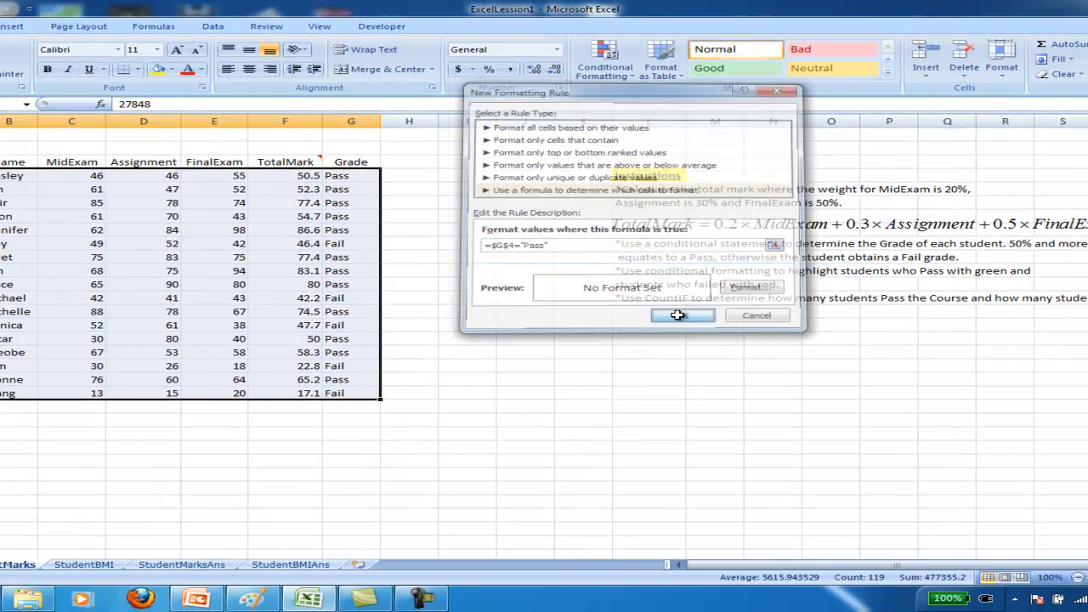
pyautogui.click(671, 334)
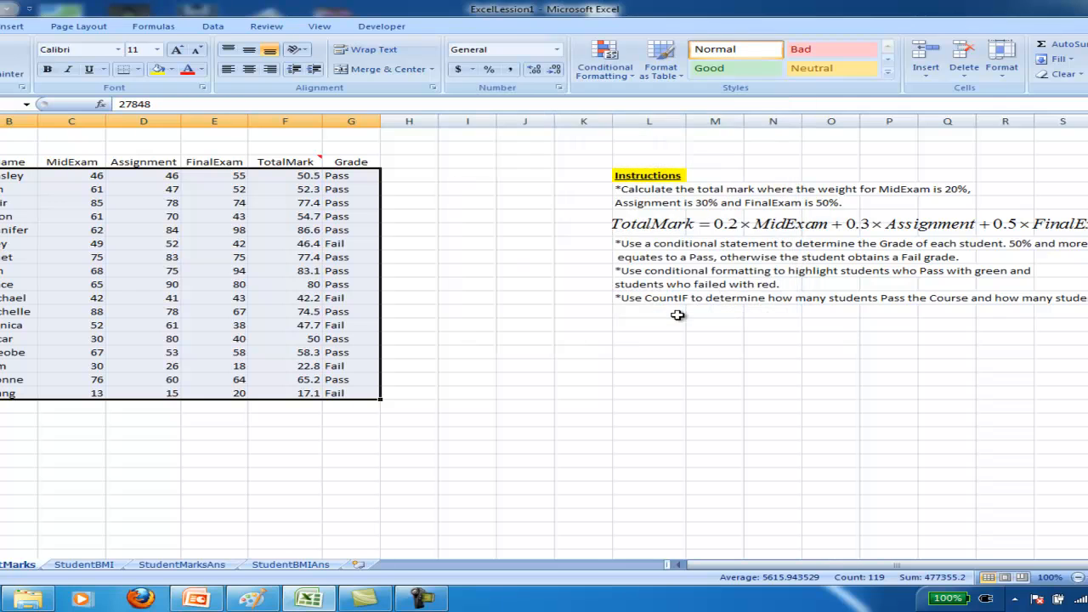
# Edit the =$G$4="Pass" rule to use a green fill and apply it to A4:G20.
pyautogui.click(595, 65)
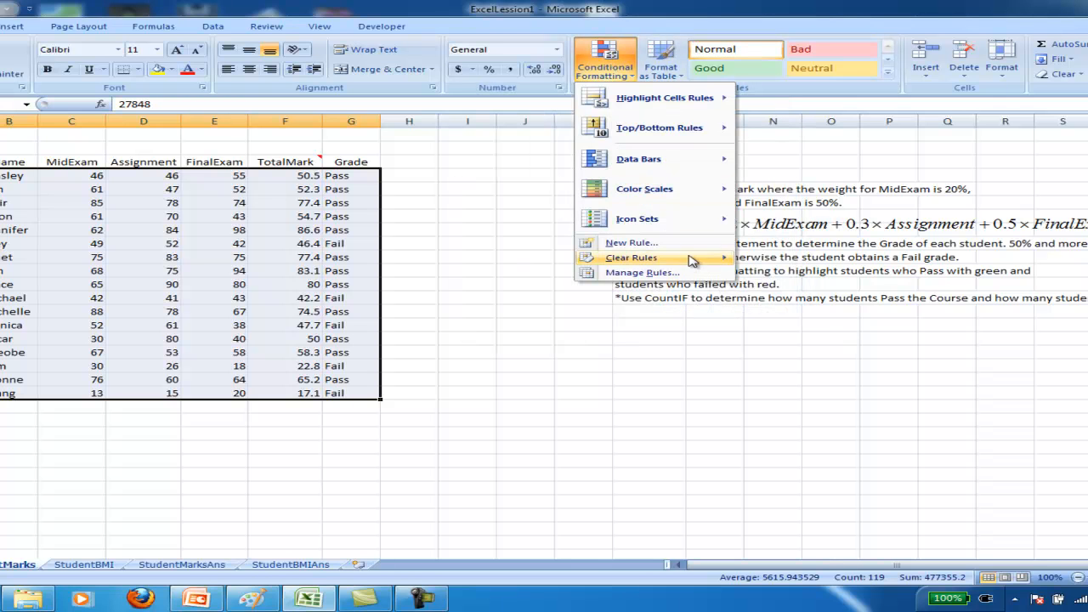
pyautogui.moveTo(684, 258)
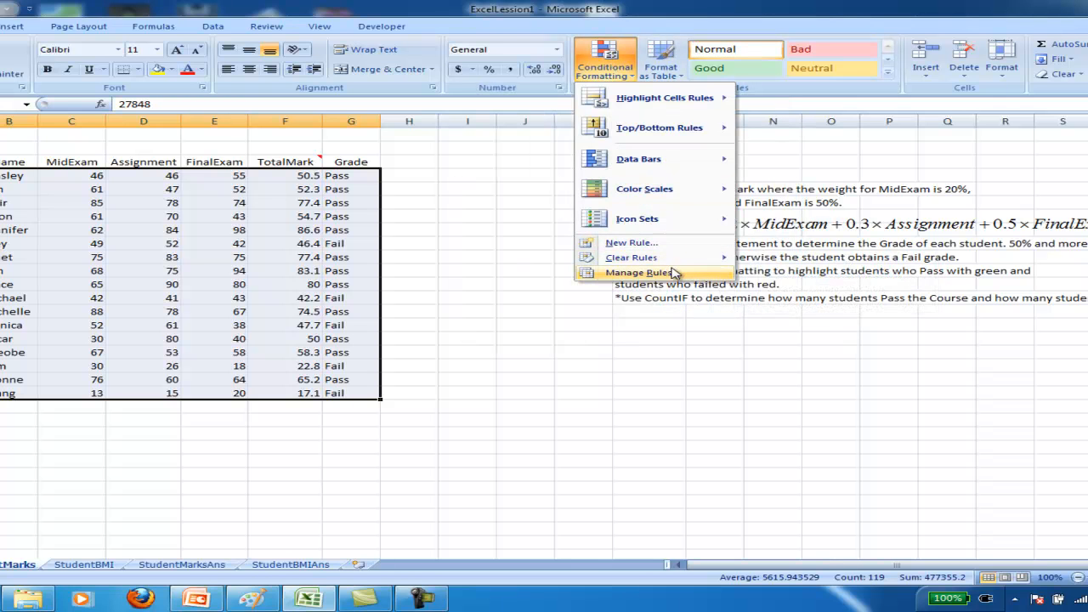
pyautogui.click(676, 273)
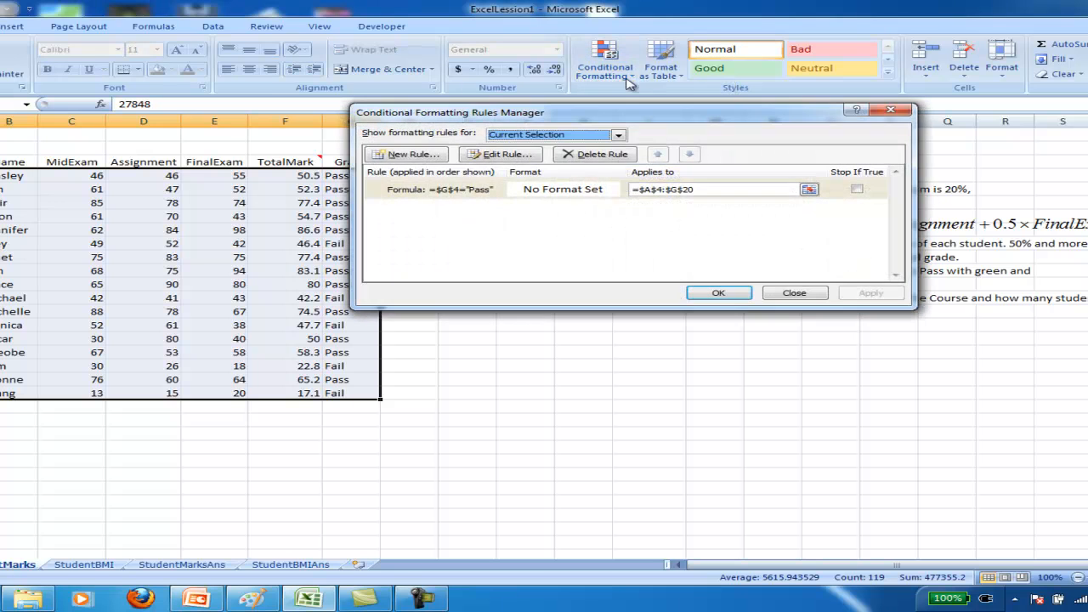
pyautogui.click(560, 190)
pyautogui.doubleClick(577, 191)
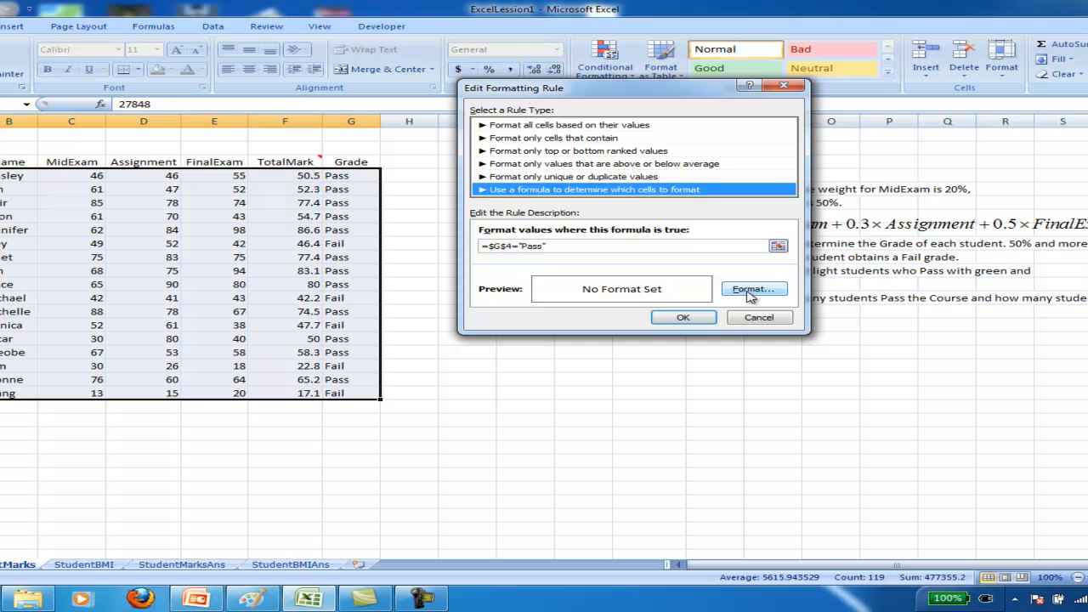
pyautogui.click(751, 291)
pyautogui.click(526, 63)
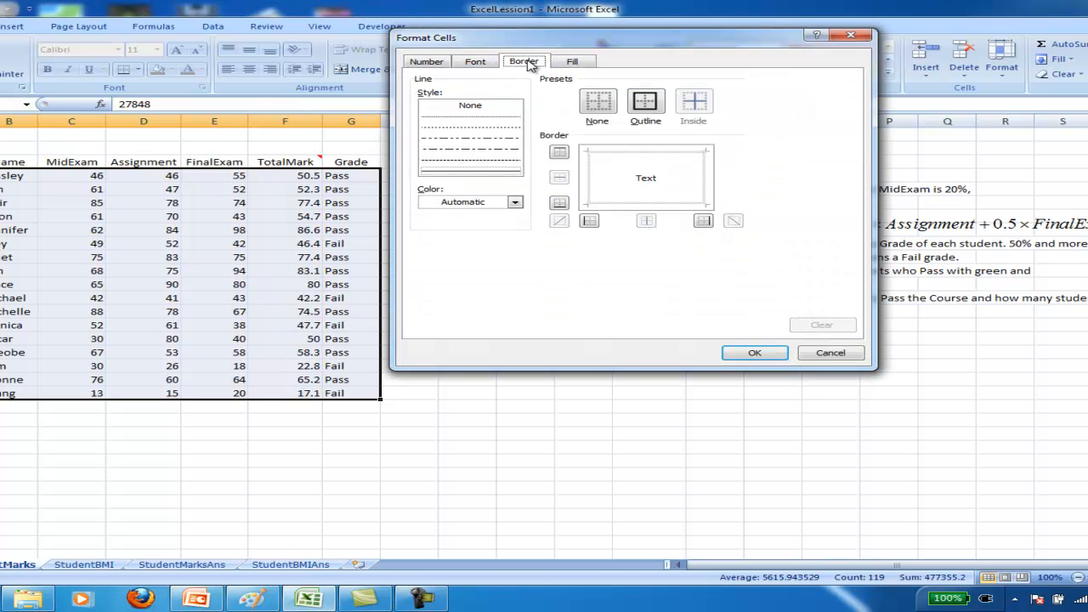
pyautogui.click(572, 62)
pyautogui.click(508, 196)
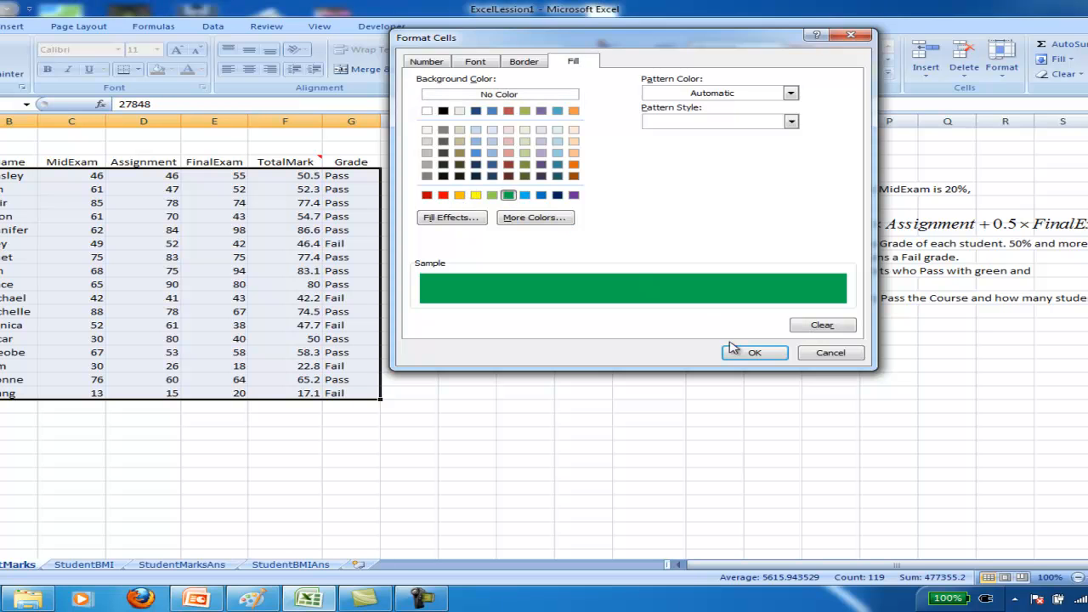
pyautogui.click(756, 353)
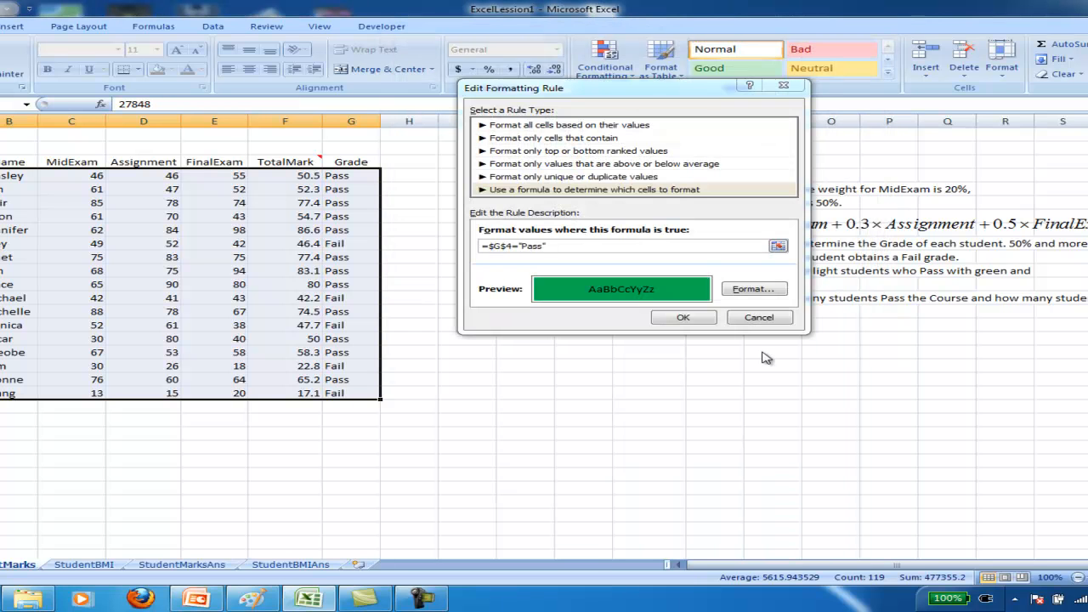
pyautogui.click(685, 318)
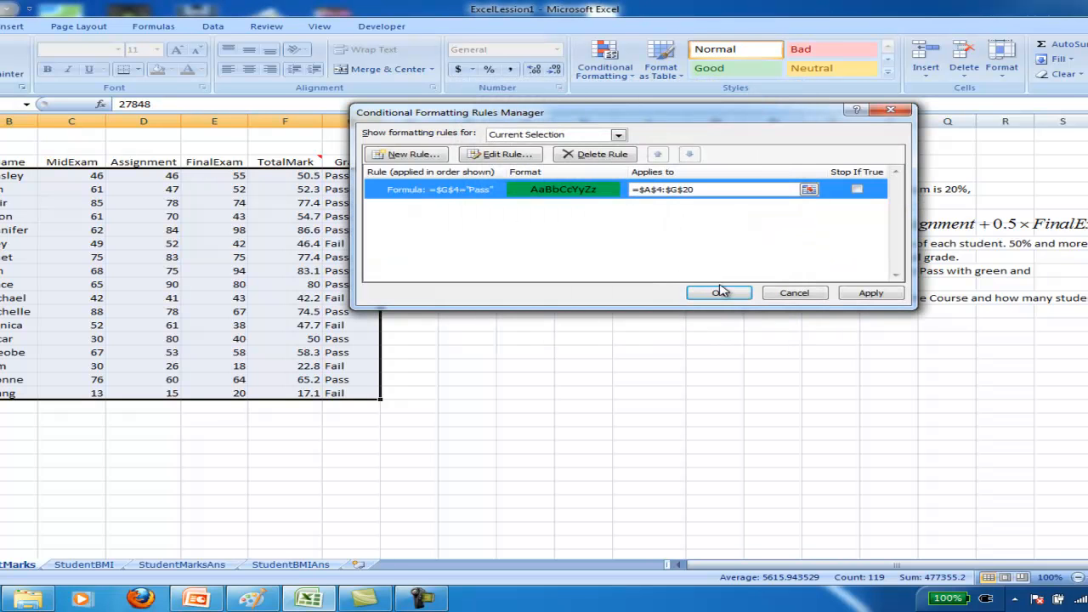
pyautogui.click(713, 290)
# Edit the green conditional formatting rule on A4:G20 so its formula reads =$G4="Pass", with a relative row reference.
pyautogui.click(311, 226)
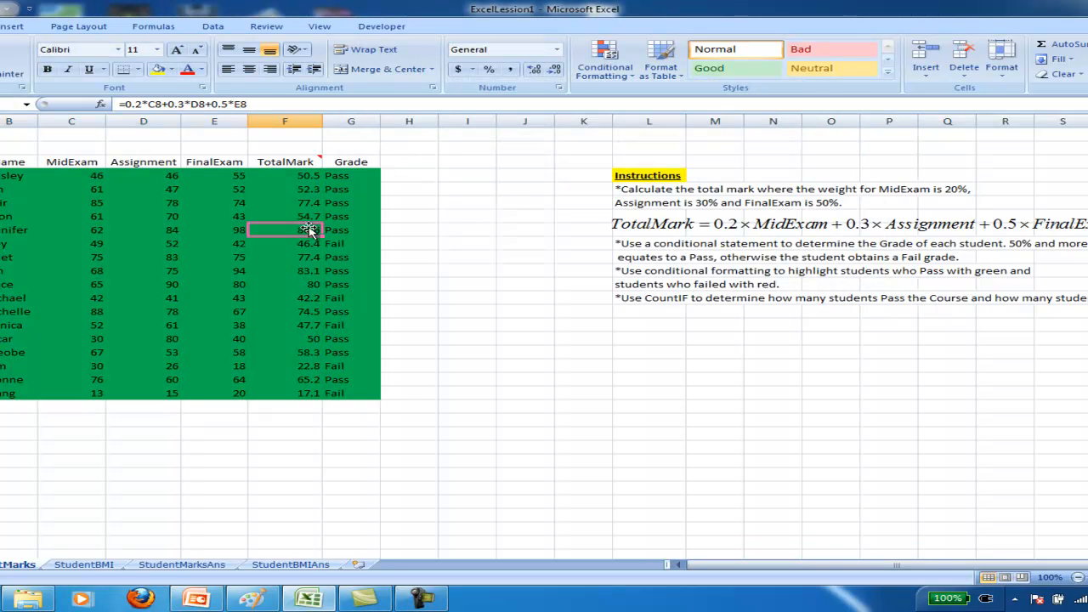
pyautogui.click(232, 191)
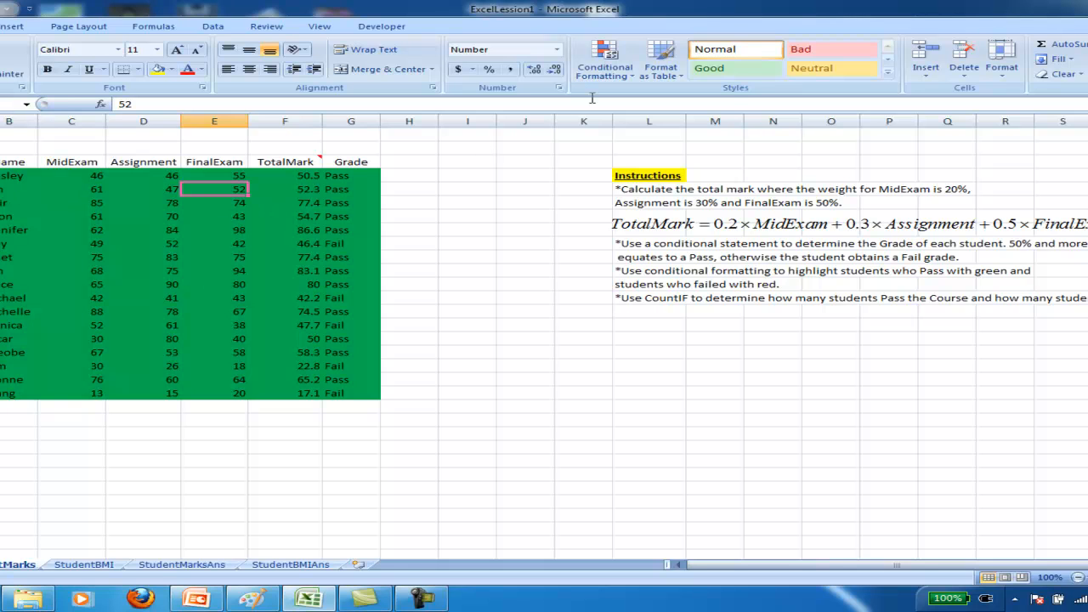
pyautogui.click(605, 61)
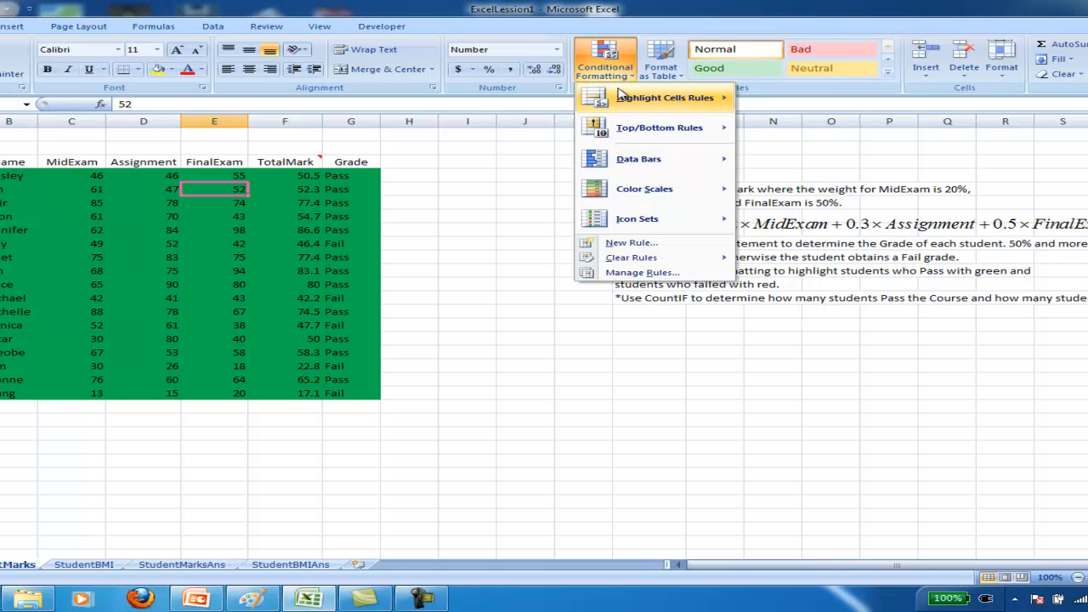
pyautogui.click(676, 274)
pyautogui.doubleClick(456, 191)
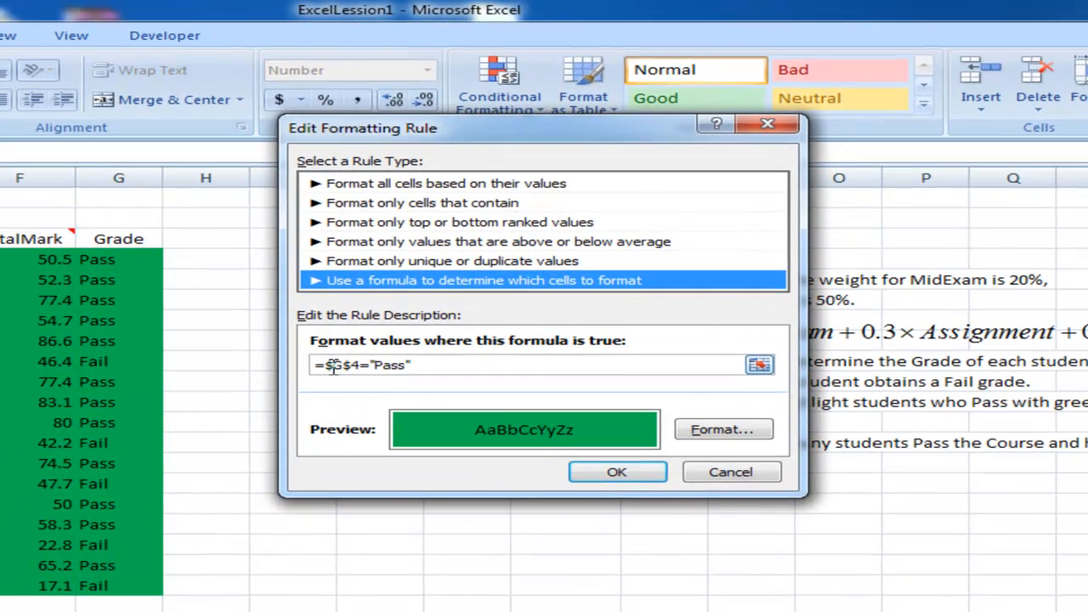
pyautogui.click(385, 327)
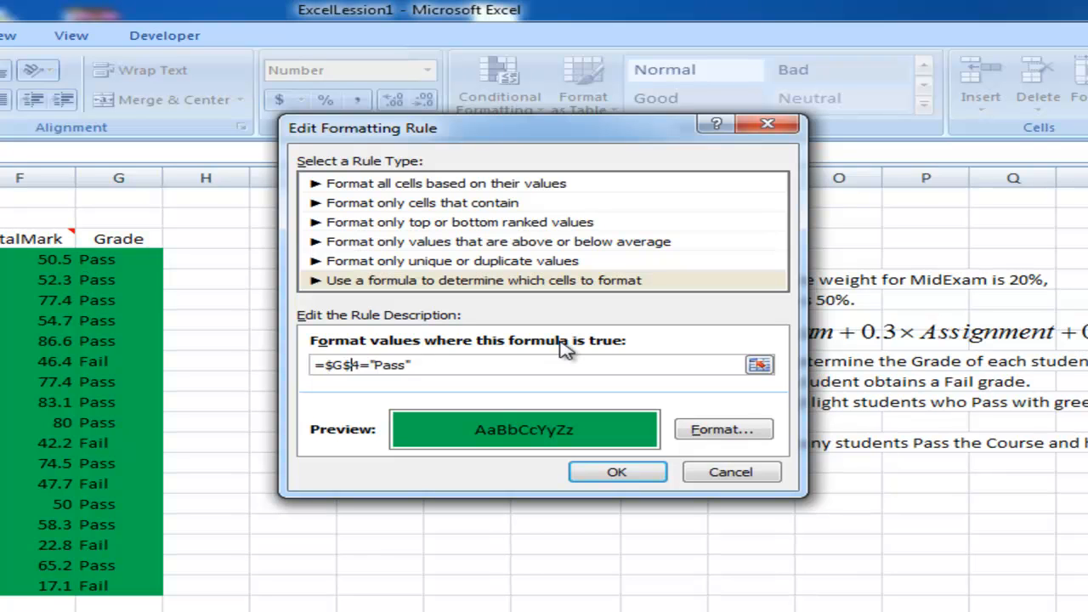
pyautogui.press('BackSpace')
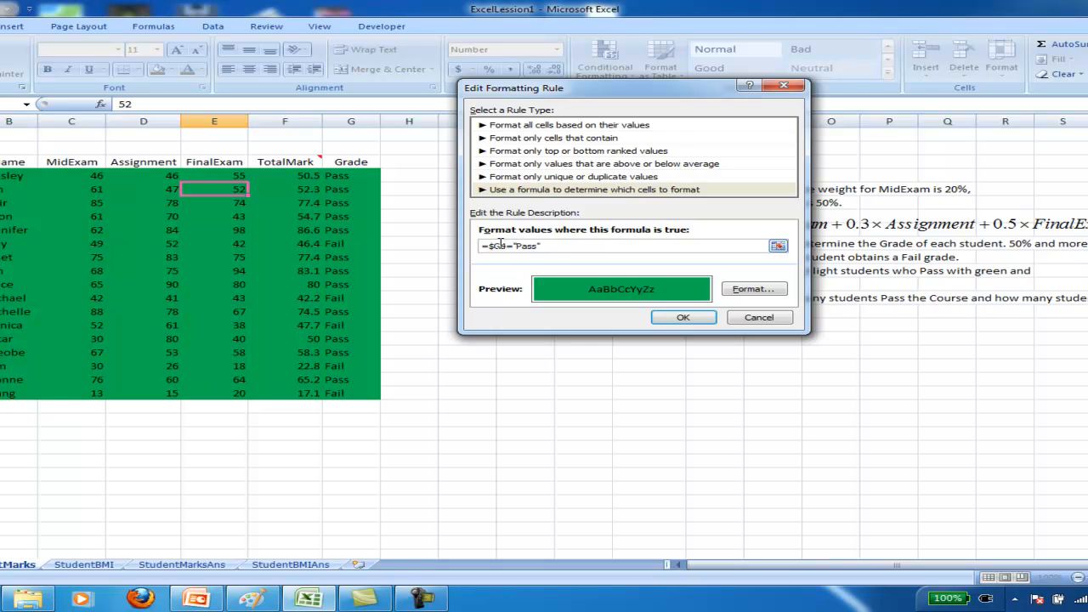
pyautogui.click(684, 316)
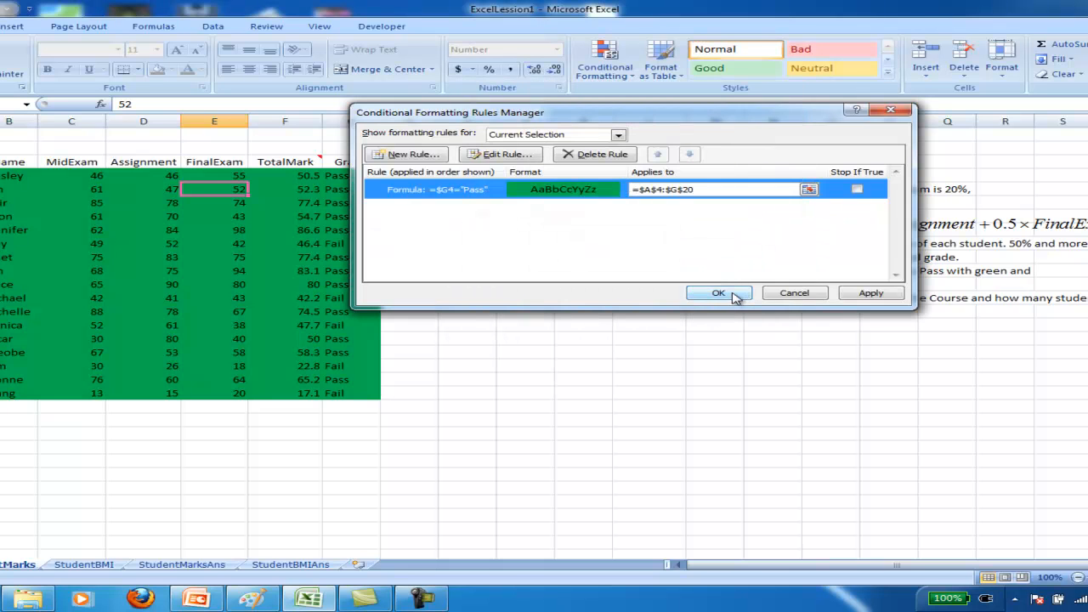
pyautogui.click(721, 292)
pyautogui.click(352, 244)
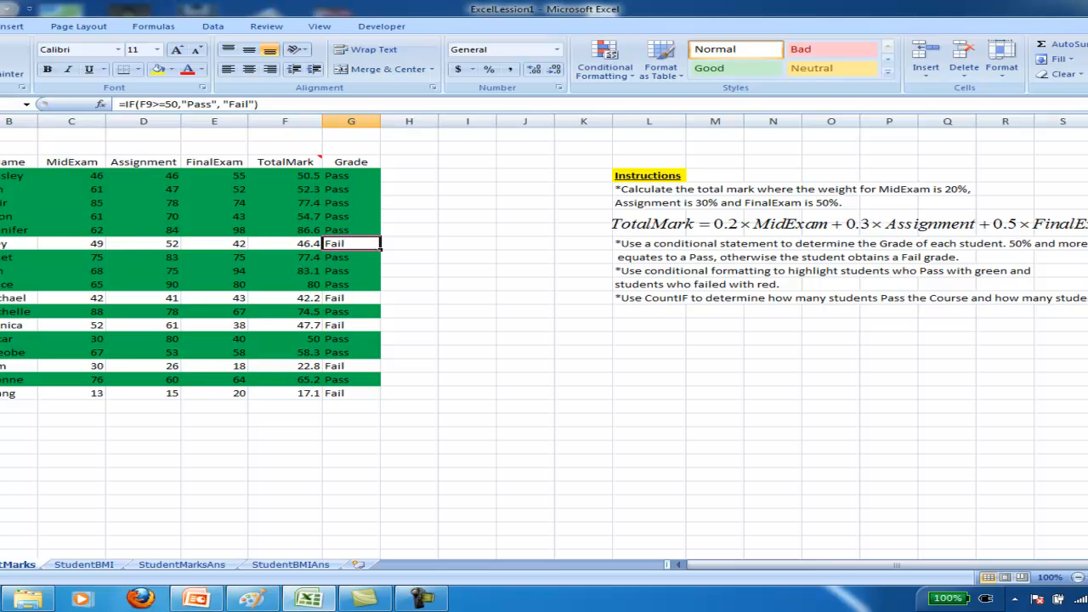
# Start a new formula-based conditional formatting rule for A4:G20 with the formula =$G4="Fail".
pyautogui.moveTo(4, 175); pyautogui.dragTo(338, 392)
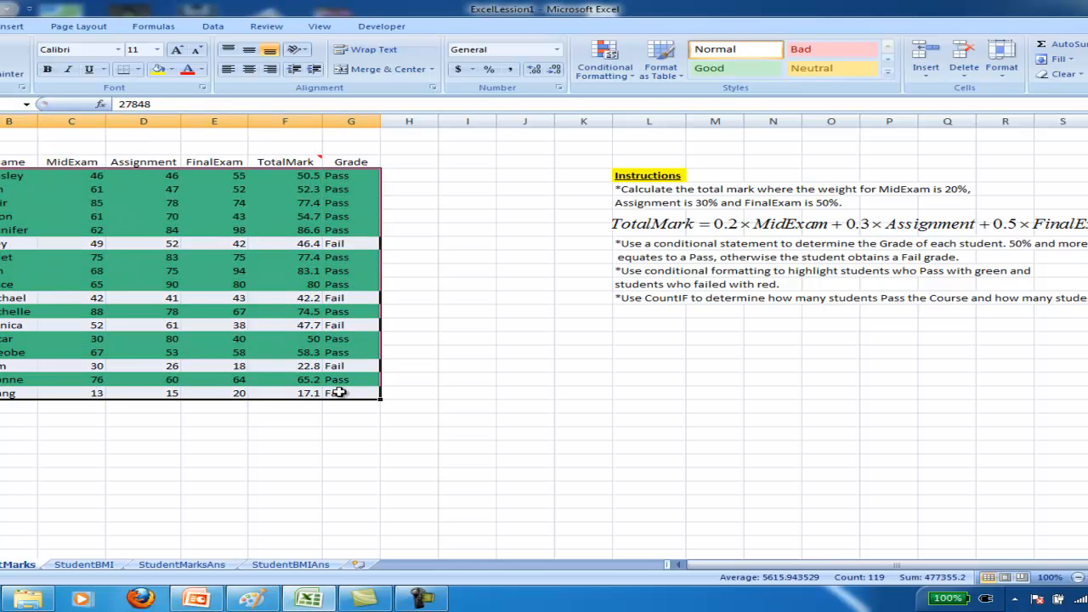
pyautogui.click(605, 61)
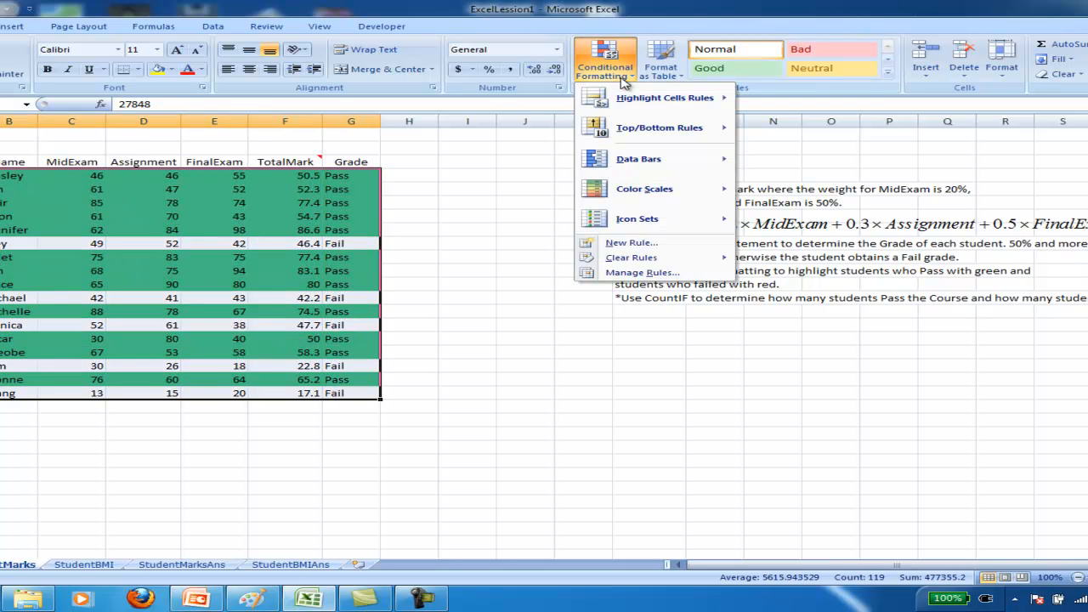
pyautogui.click(667, 247)
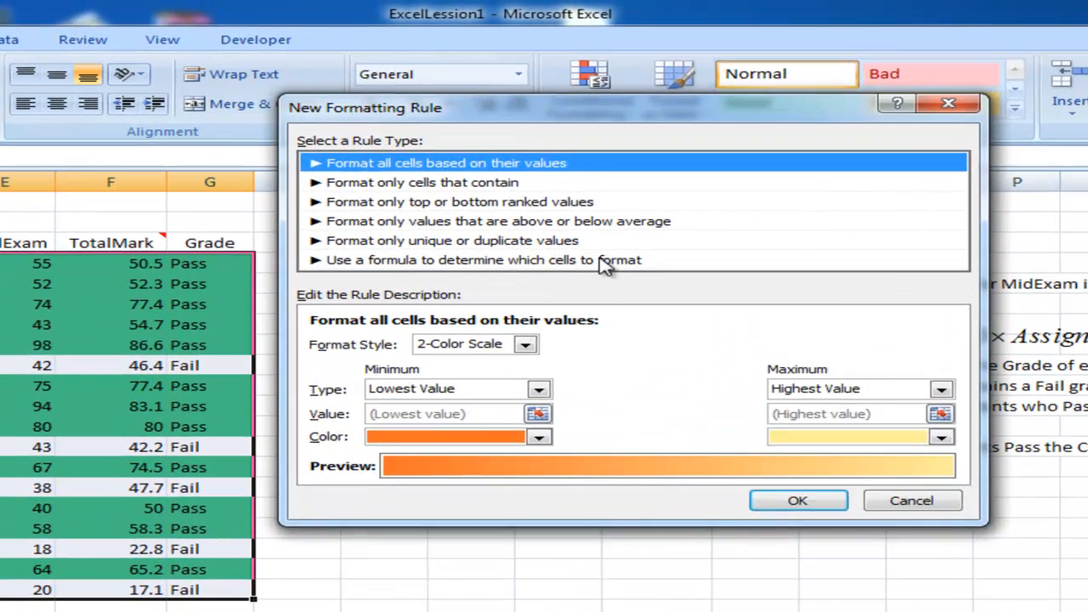
pyautogui.click(613, 174)
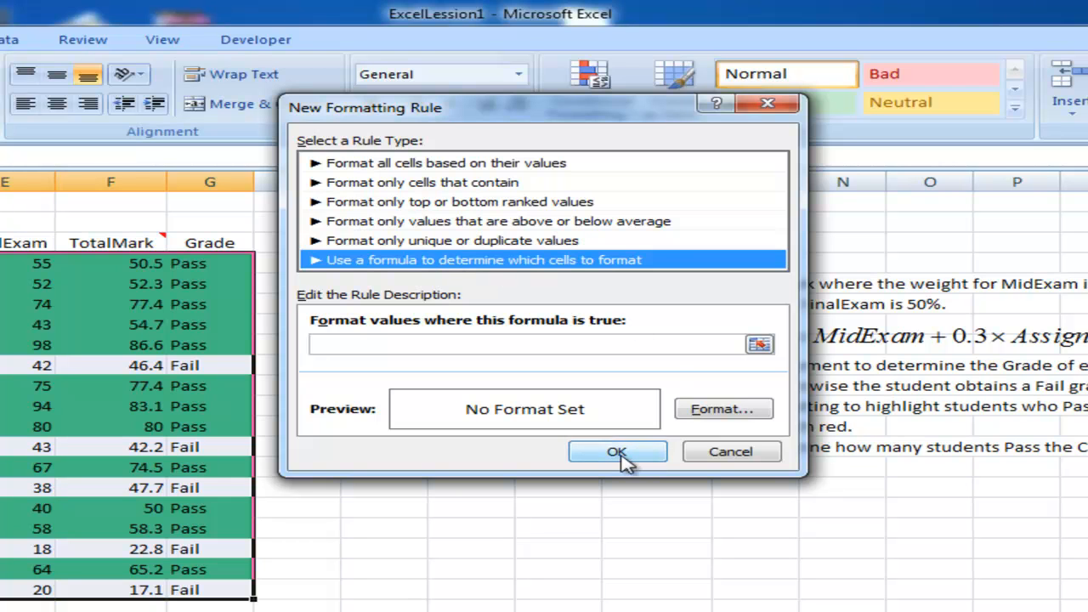
pyautogui.click(648, 340)
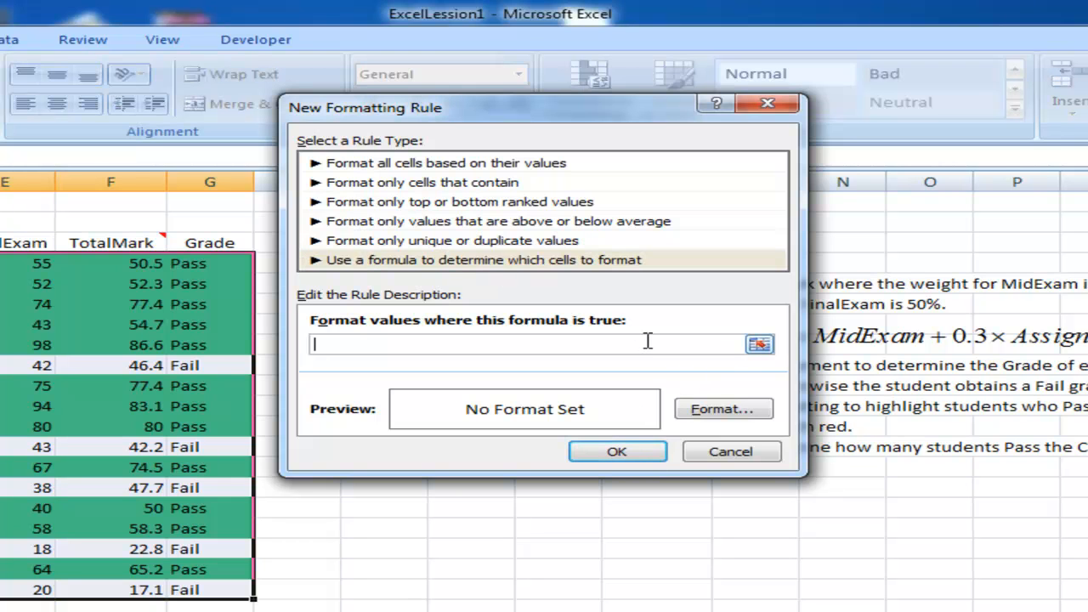
pyautogui.click(186, 366)
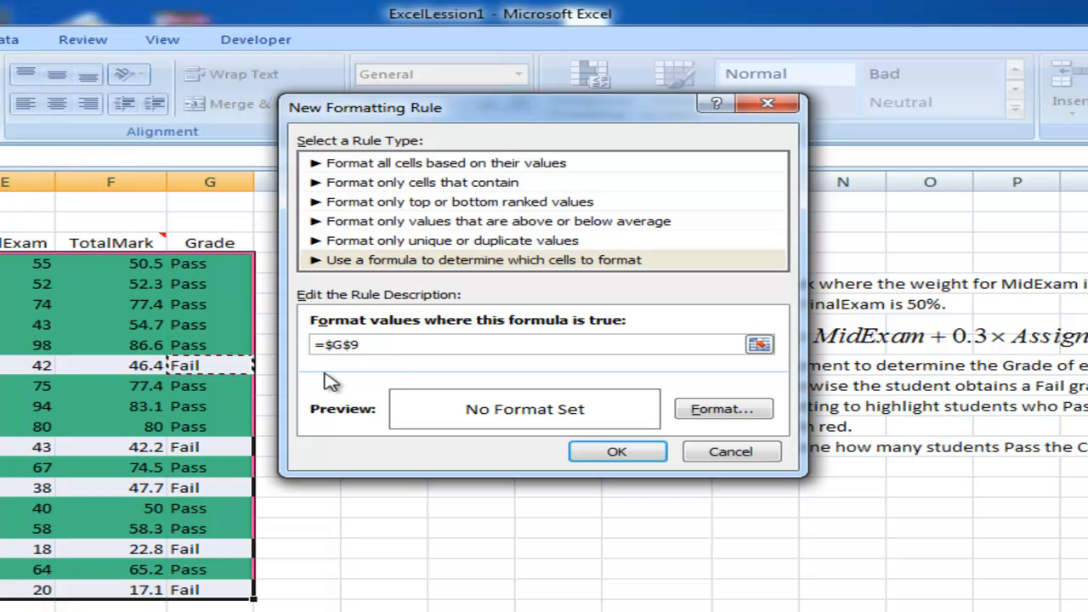
pyautogui.press('BackSpace')
pyautogui.press('BackSpace')
pyautogui.write('4="Fail"')
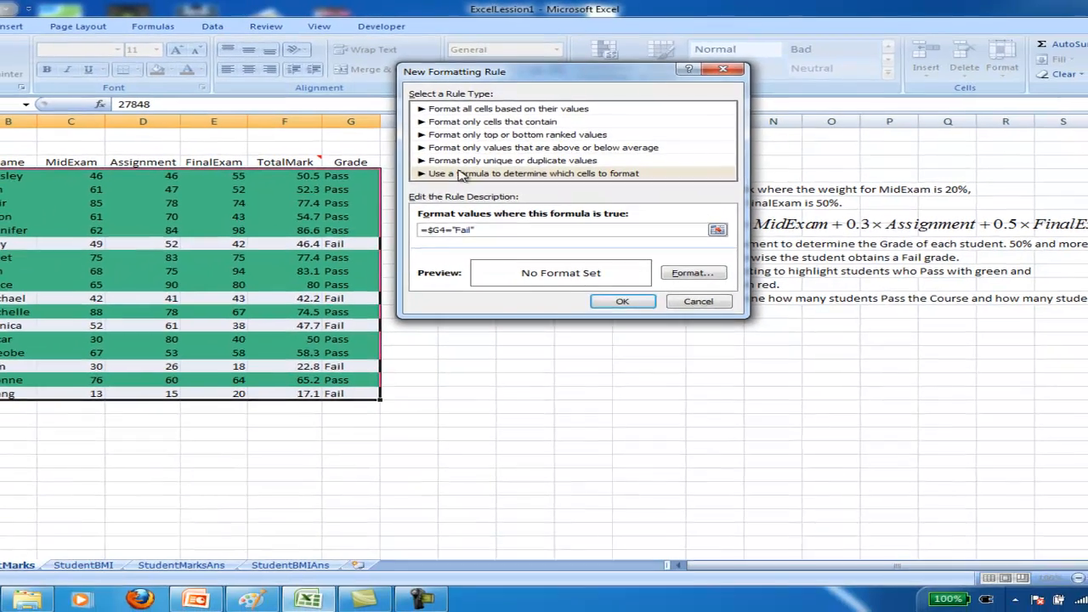
# Give the Fail rule a red fill and apply it to the student table.
pyautogui.click(724, 409)
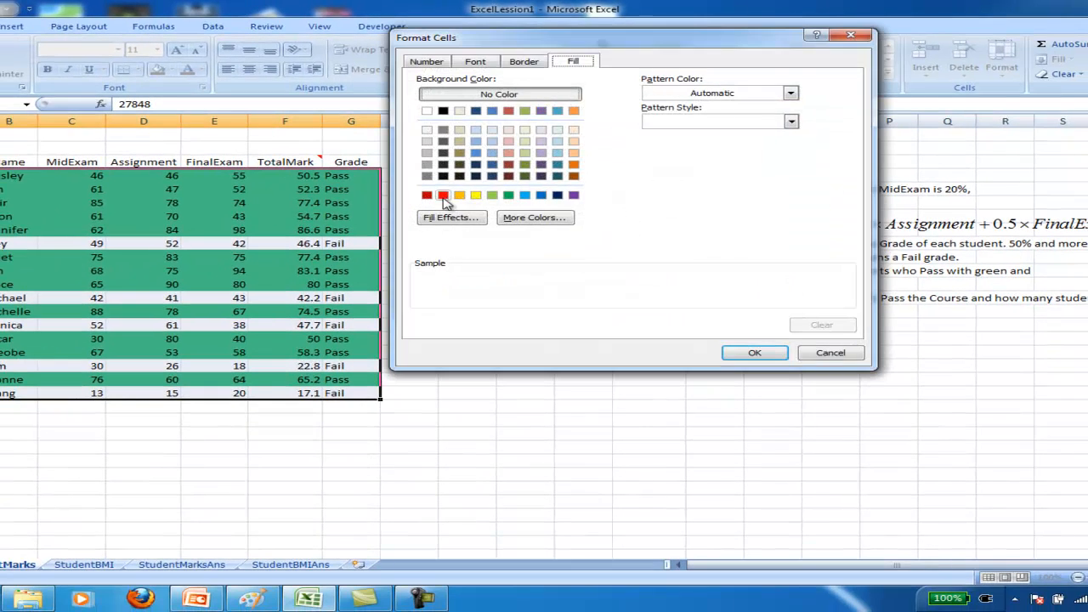
pyautogui.click(443, 195)
pyautogui.click(753, 353)
pyautogui.click(637, 305)
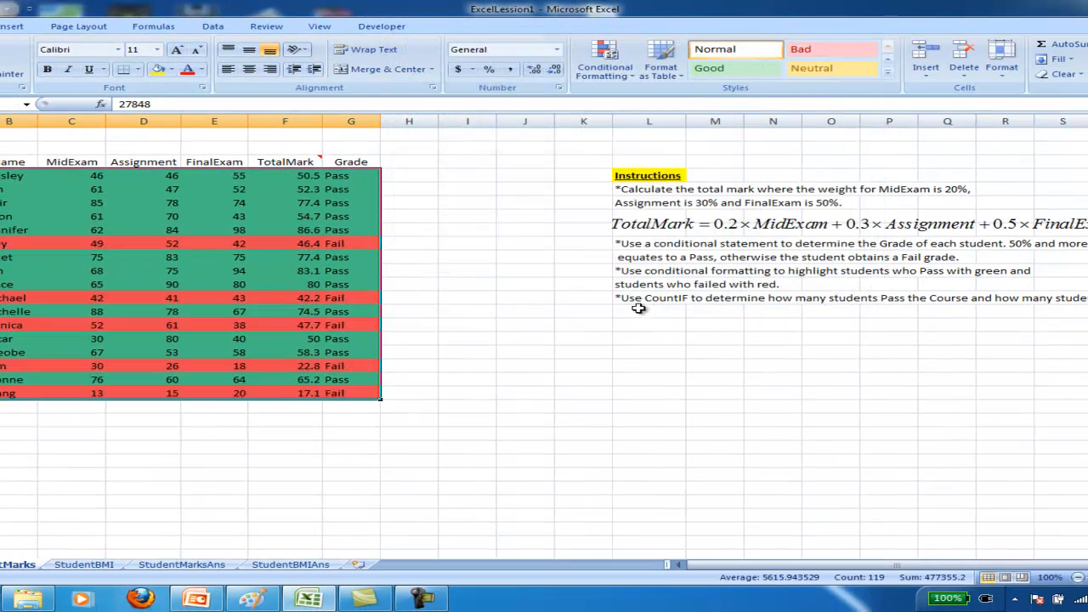
pyautogui.click(420, 299)
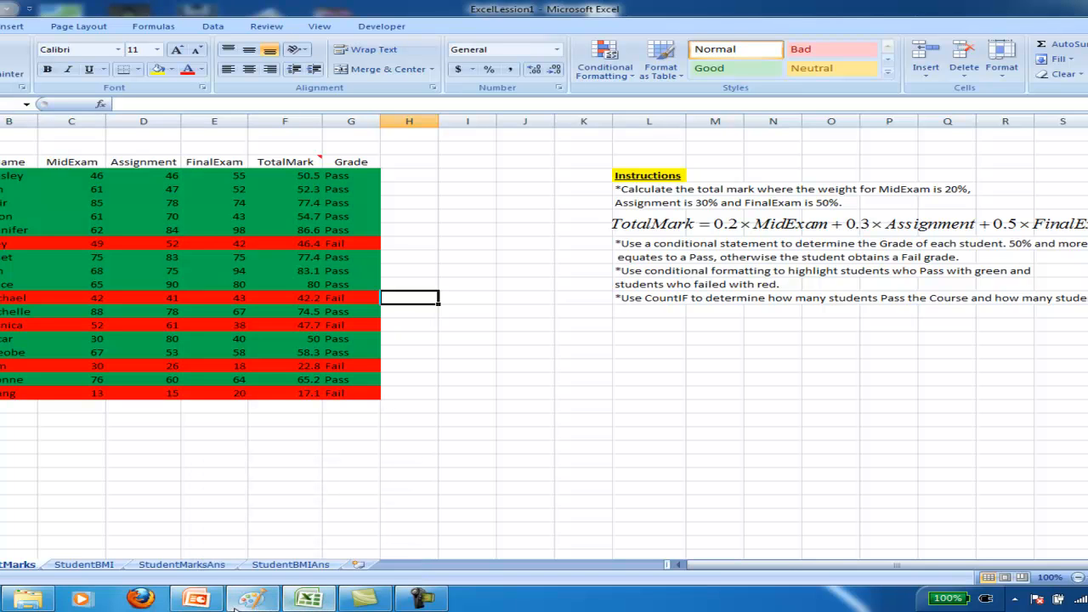
# Switch to the PowerPoint lesson slide and colour the "Conditional Formatting" bullet text red.
pyautogui.moveTo(208, 599)
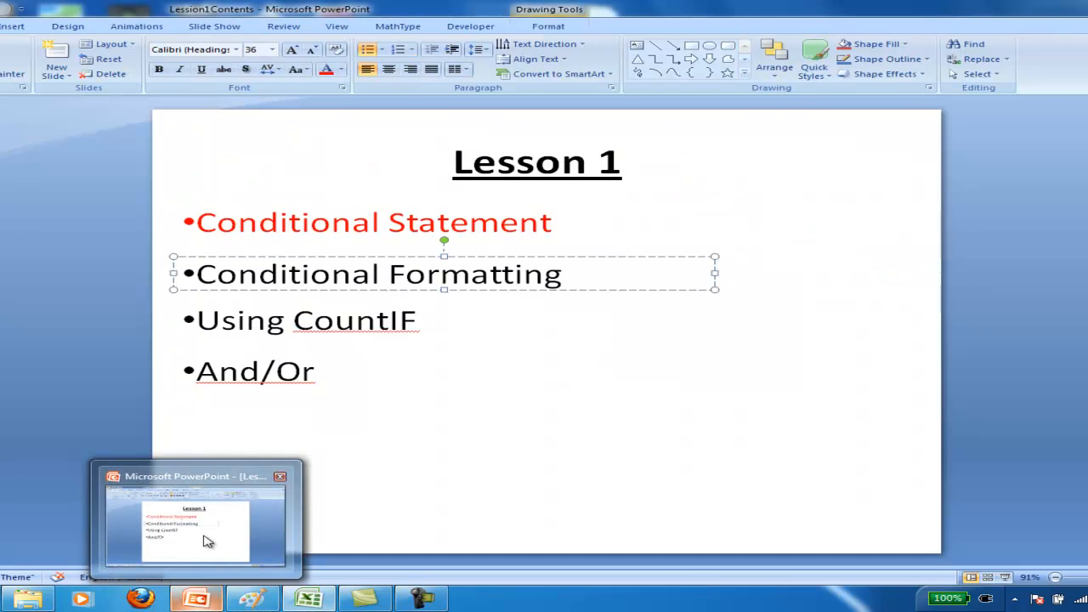
pyautogui.click(207, 536)
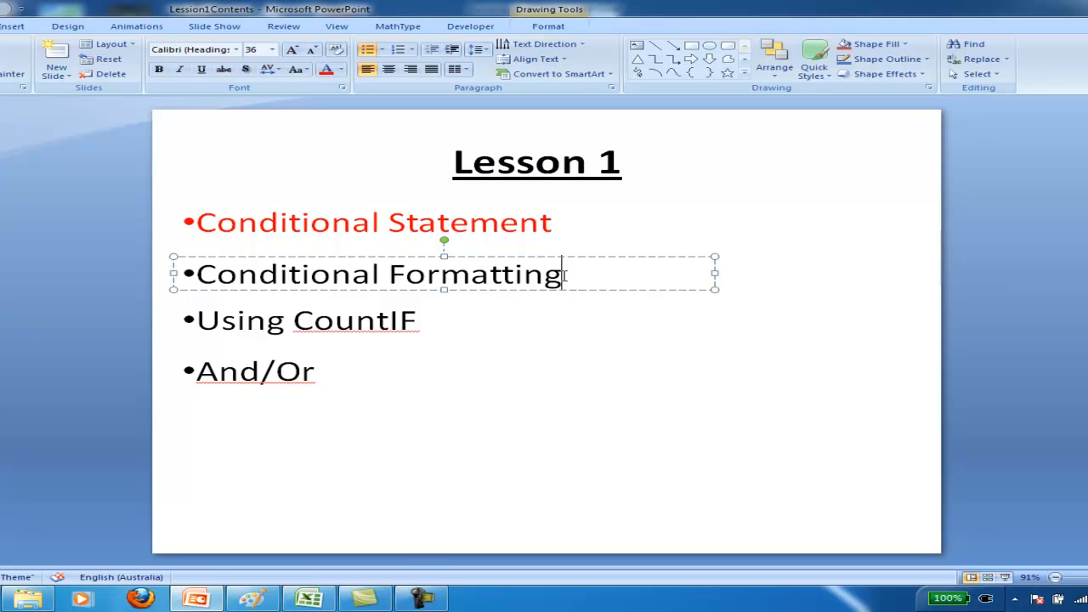
pyautogui.moveTo(563, 274); pyautogui.dragTo(293, 272)
pyautogui.click(326, 69)
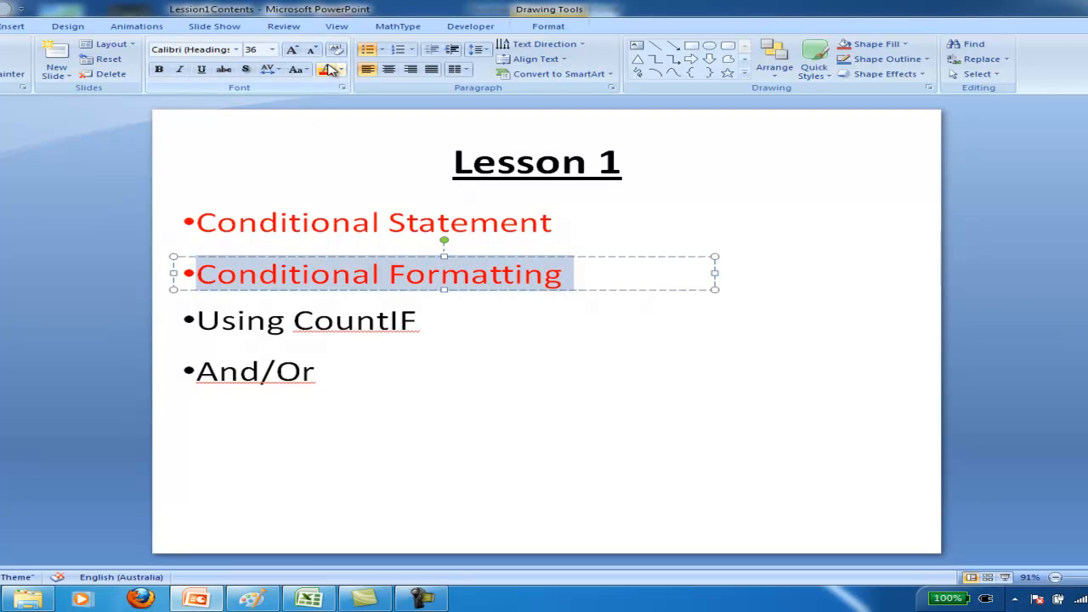
# Switch back to Excel and enter the labels Pass in I2 and Fail in I3.
pyautogui.hotkey('alt', 'Tab')
pyautogui.click(451, 280)
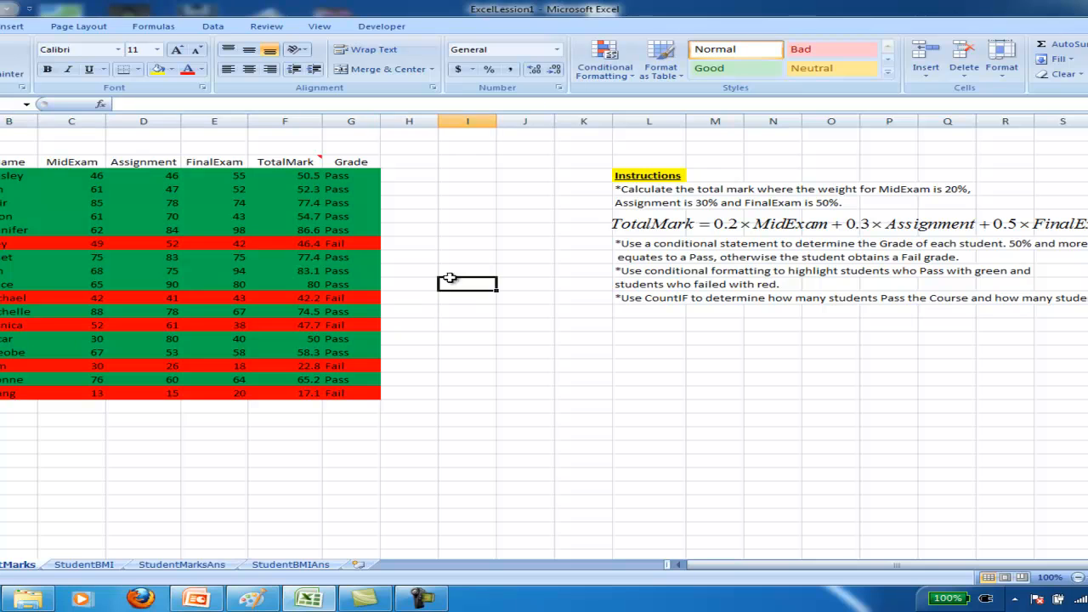
pyautogui.click(489, 228)
pyautogui.click(417, 176)
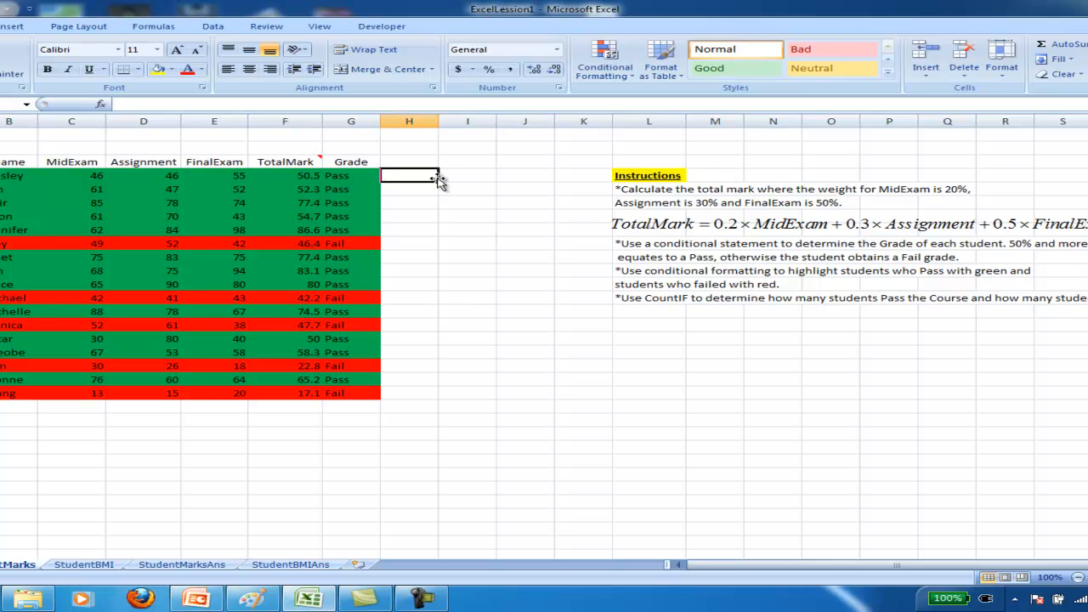
pyautogui.click(475, 177)
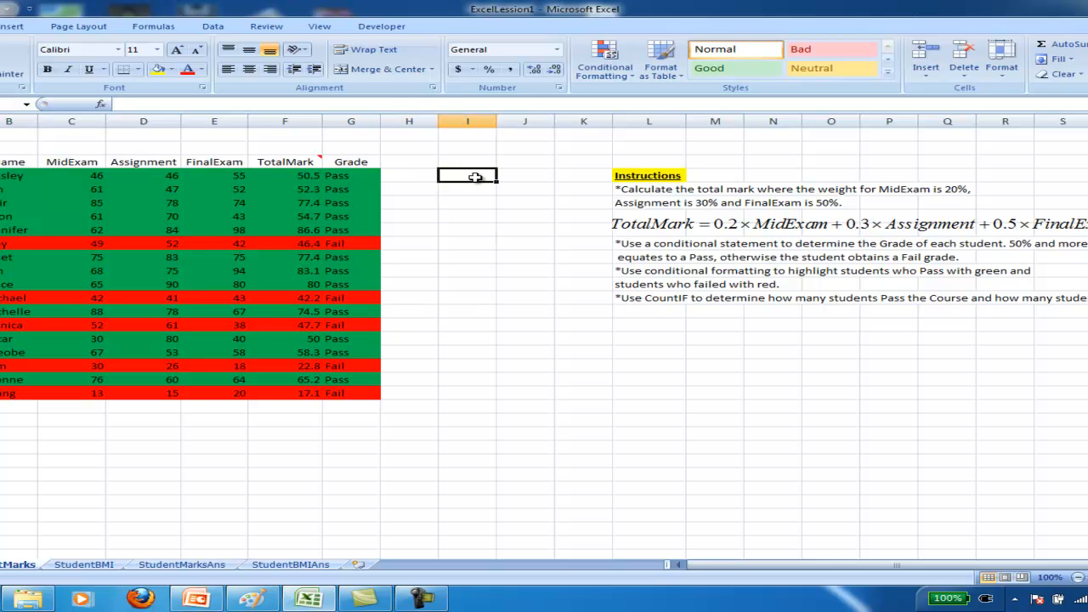
pyautogui.click(486, 148)
pyautogui.click(523, 151)
pyautogui.click(467, 150)
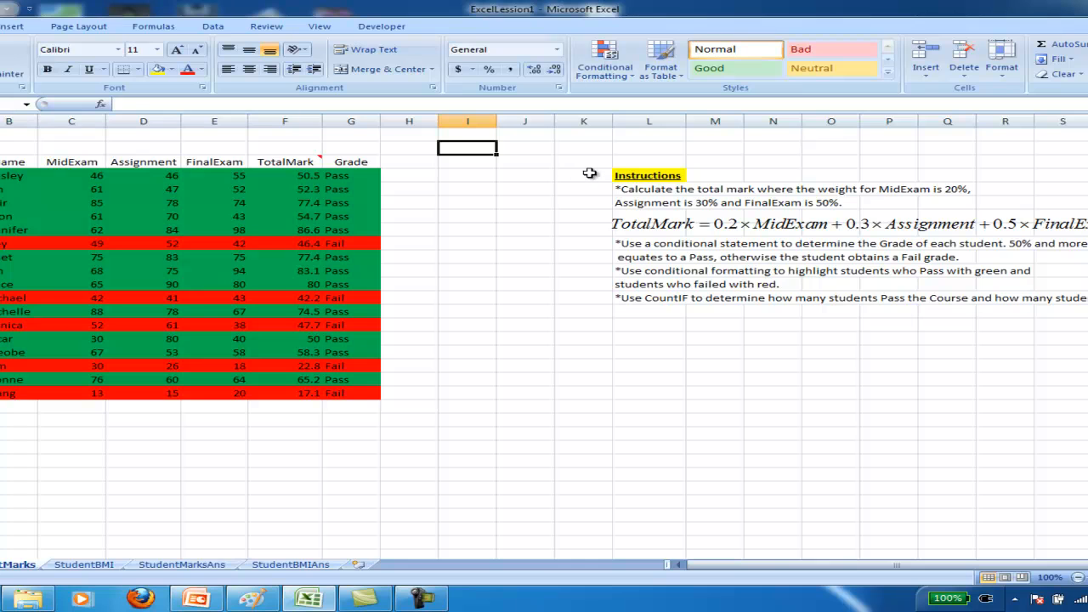
pyautogui.write('Pass')
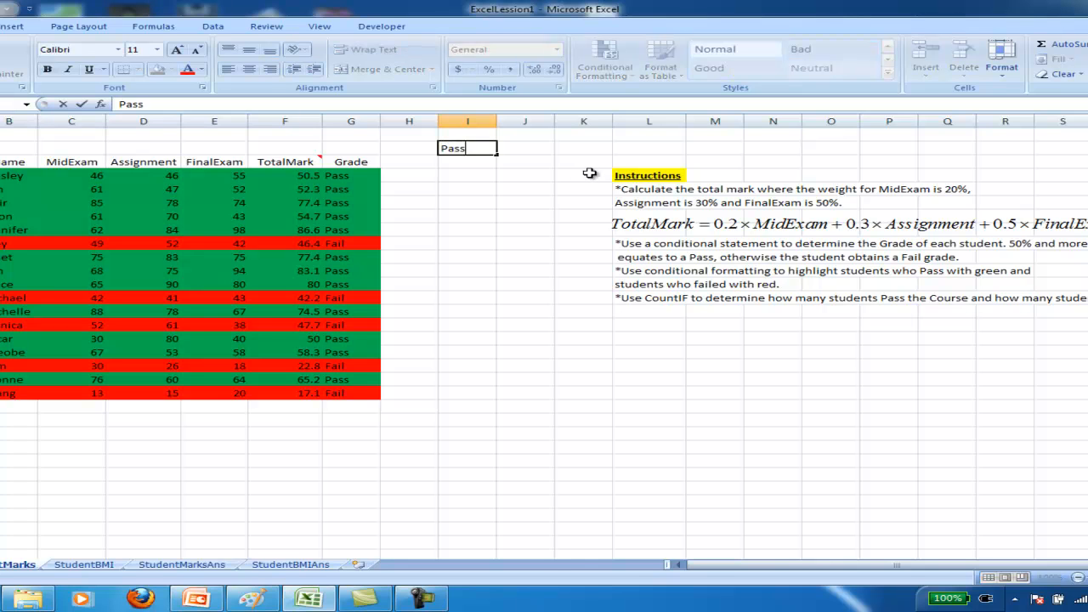
pyautogui.press('Return')
pyautogui.write('Fai')
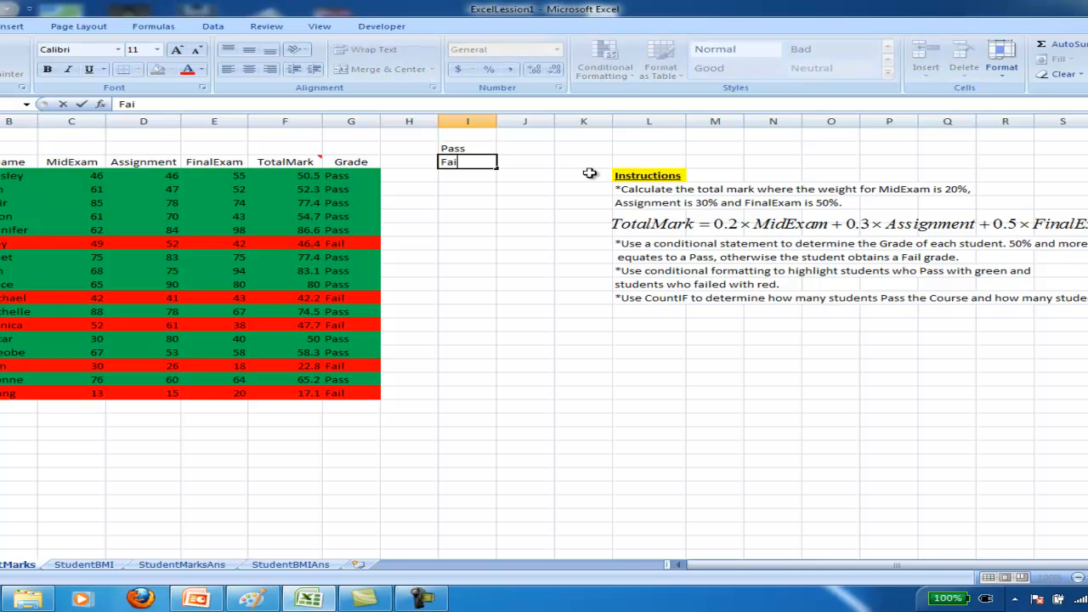
pyautogui.write('l')
pyautogui.press('Tab')
# Left-align the Fail label in cell I3.
pyautogui.press('Up')
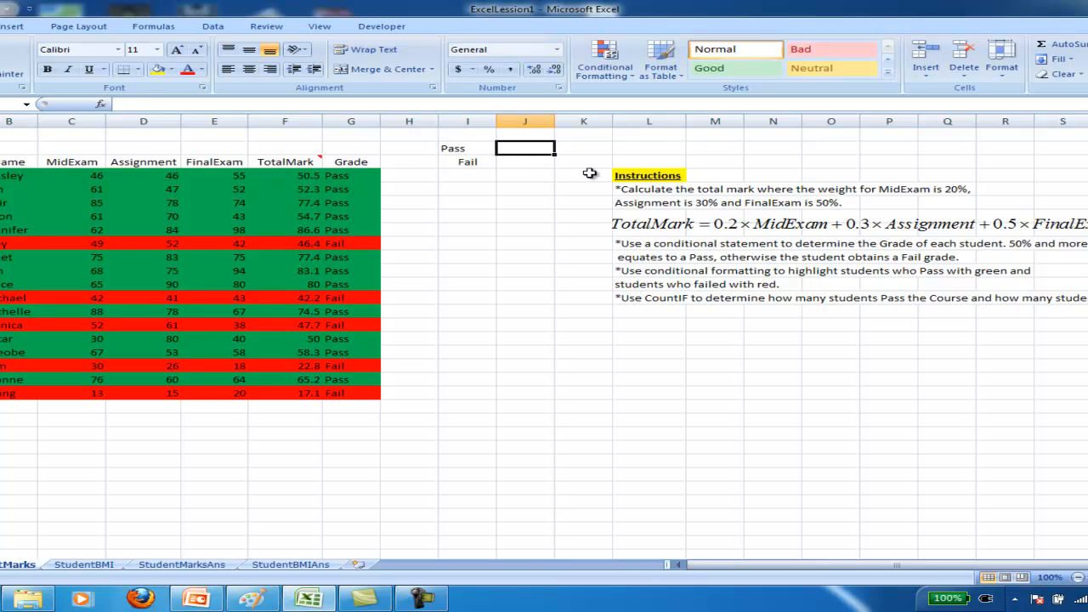
pyautogui.press('Down')
pyautogui.press('Left')
pyautogui.click(227, 69)
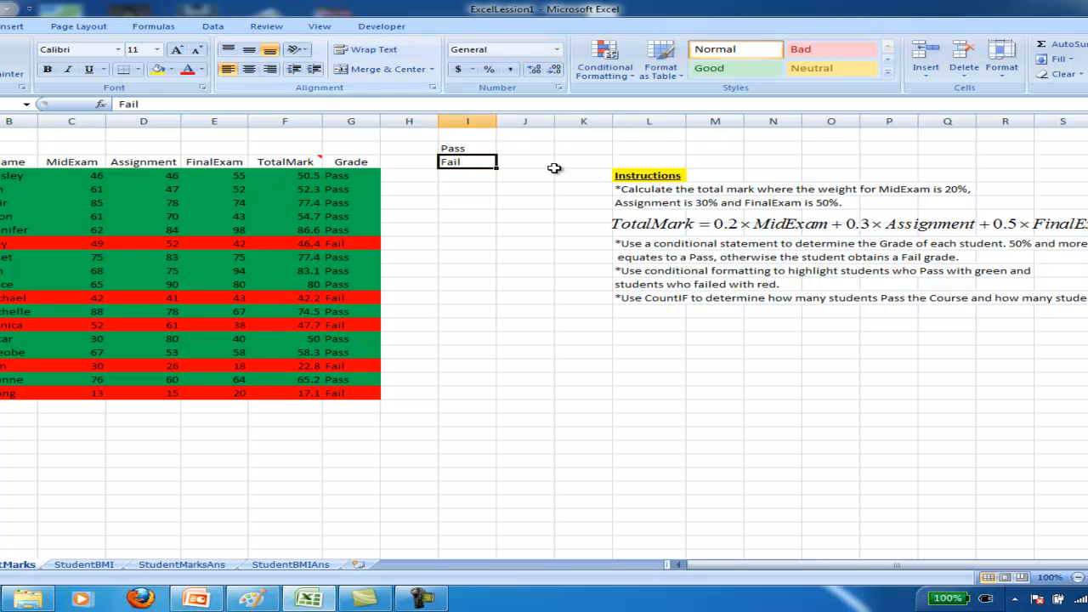
# Count the passing students in J2 with the formula =COUNTIF(G4:G20, "Pass").
pyautogui.click(524, 149)
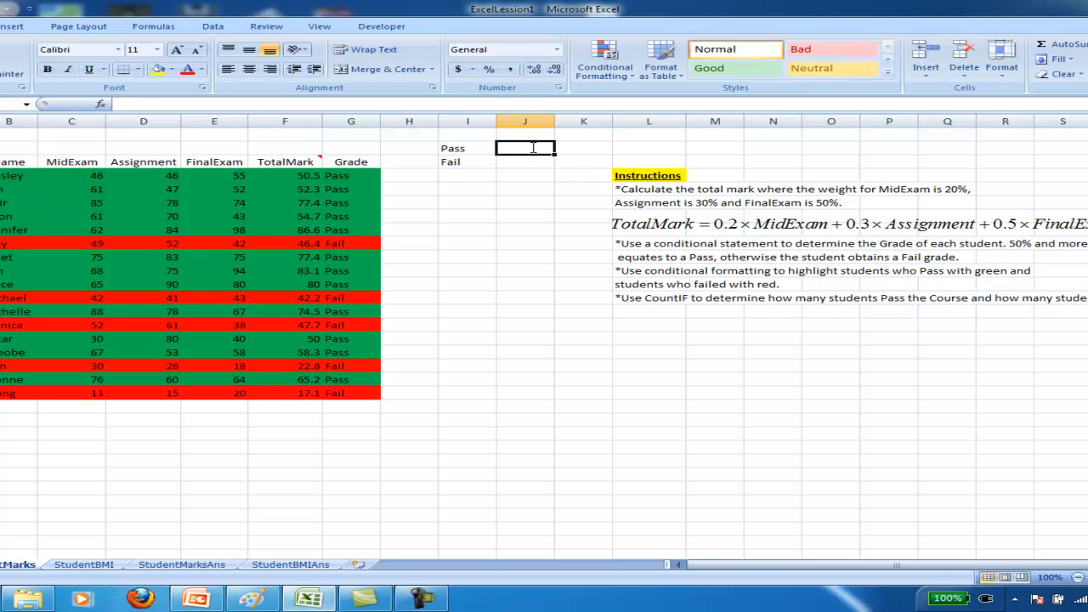
pyautogui.write('=countif(')
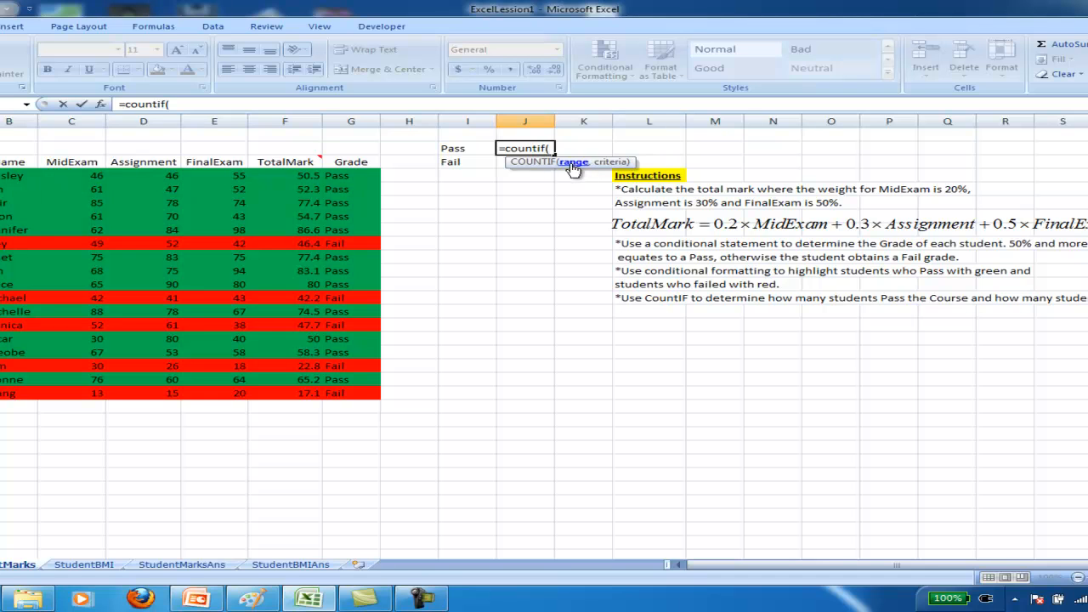
pyautogui.moveTo(345, 175); pyautogui.dragTo(339, 396)
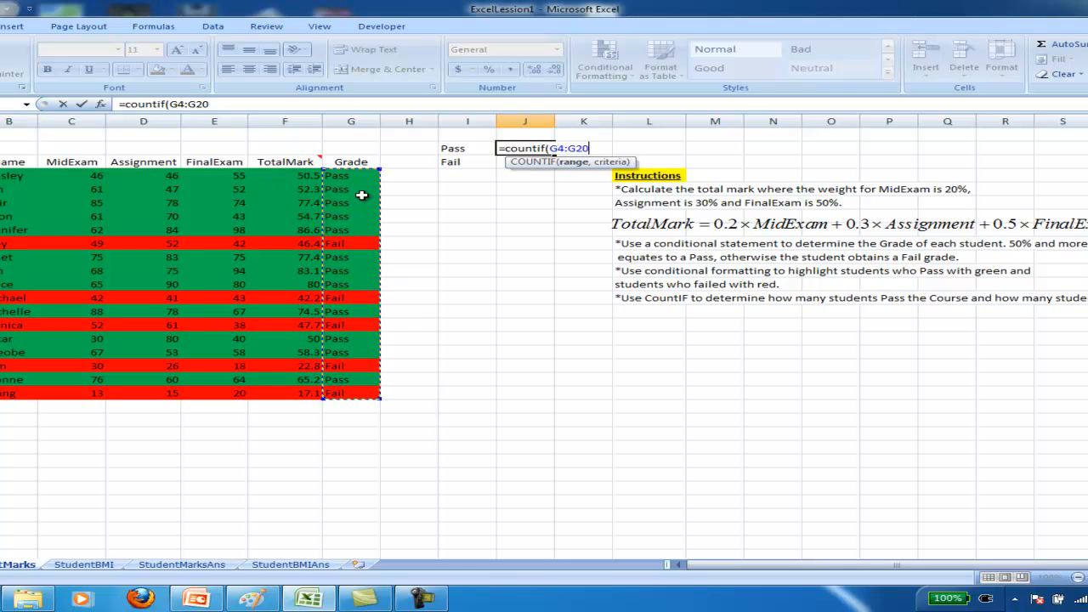
pyautogui.write(', "Pass')
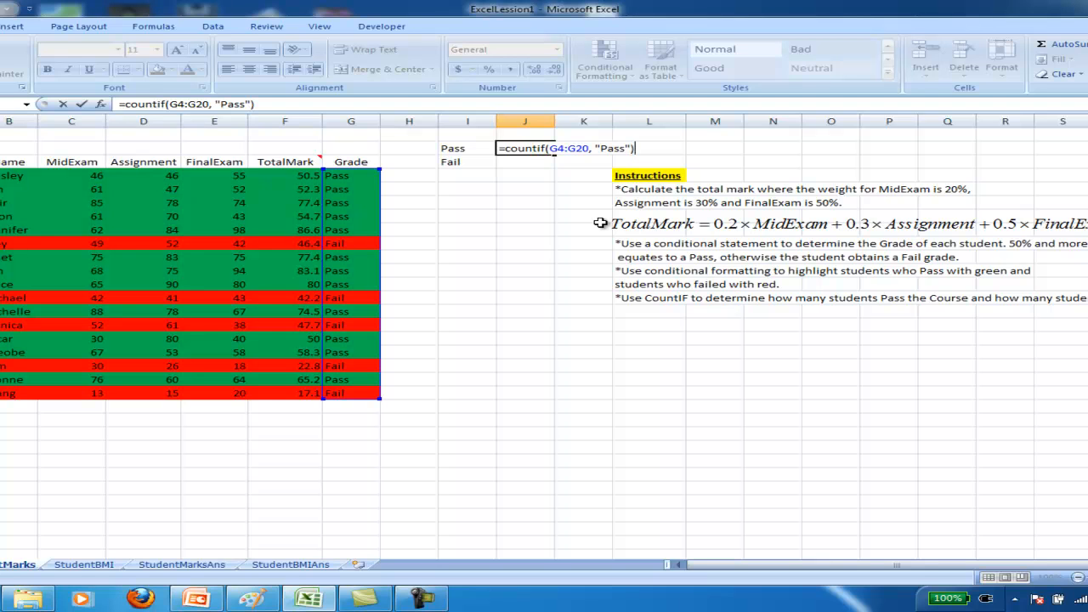
pyautogui.press('Return')
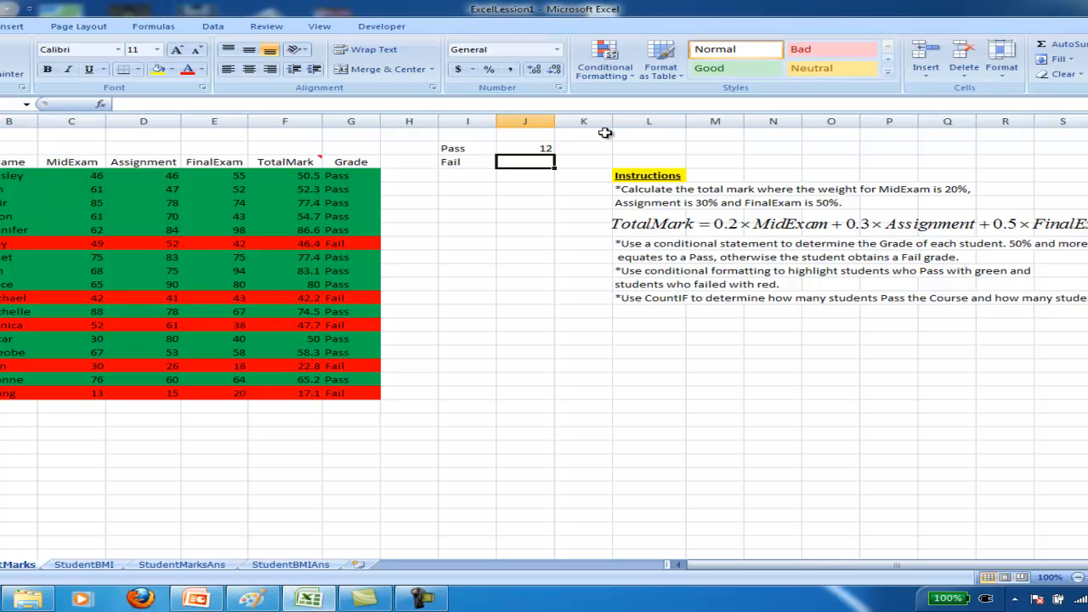
# Count the failing students in J3 with the formula =COUNTIF(G4:G20,"Fail").
pyautogui.write('=')
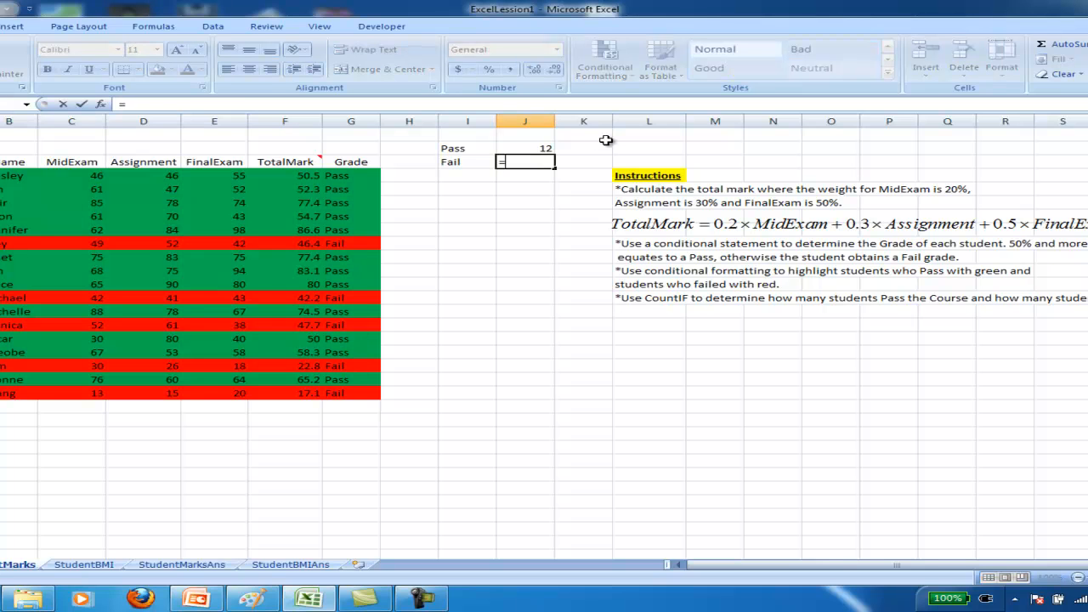
pyautogui.write('countif(')
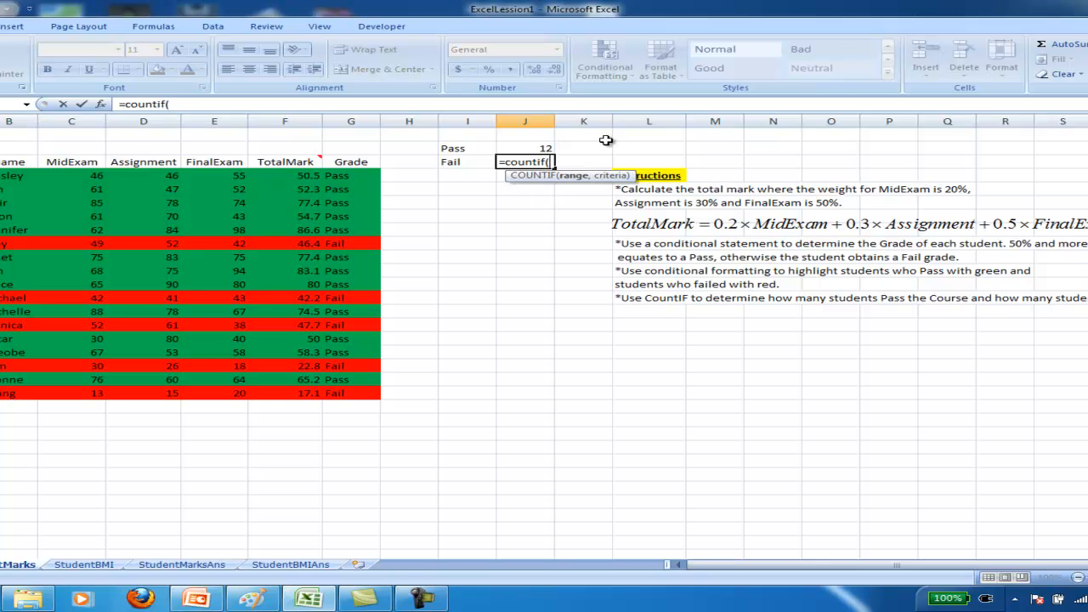
pyautogui.moveTo(336, 175); pyautogui.dragTo(341, 396)
pyautogui.write(',')
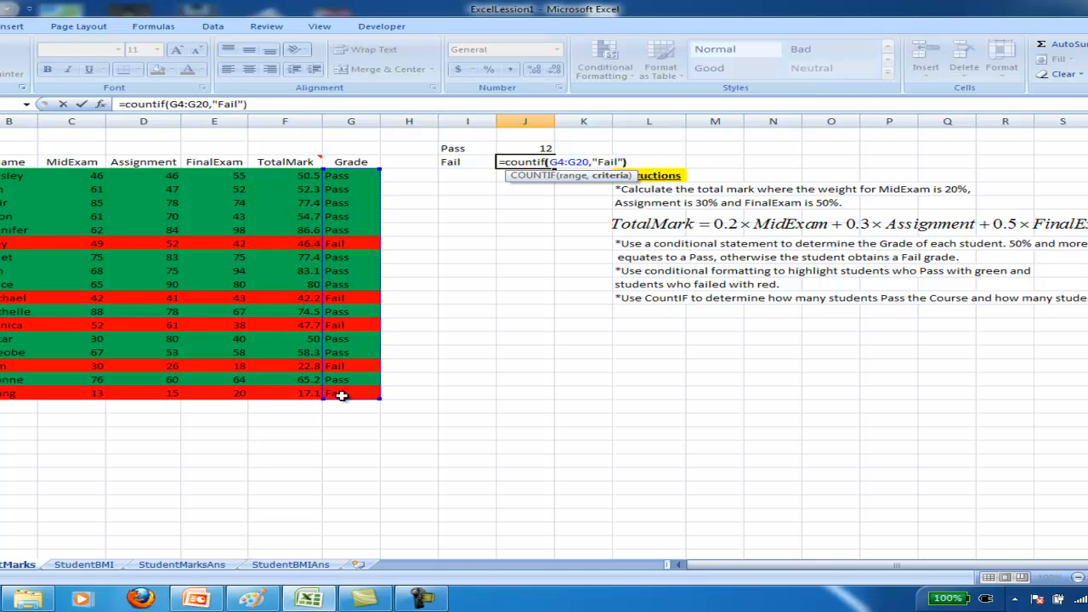
pyautogui.write('"Fail")')
pyautogui.press('Return')
# Fill the Pass count cells I2:J2 with standard green and the Fail count cells I3:J3 with red.
pyautogui.moveTo(473, 148); pyautogui.dragTo(536, 152)
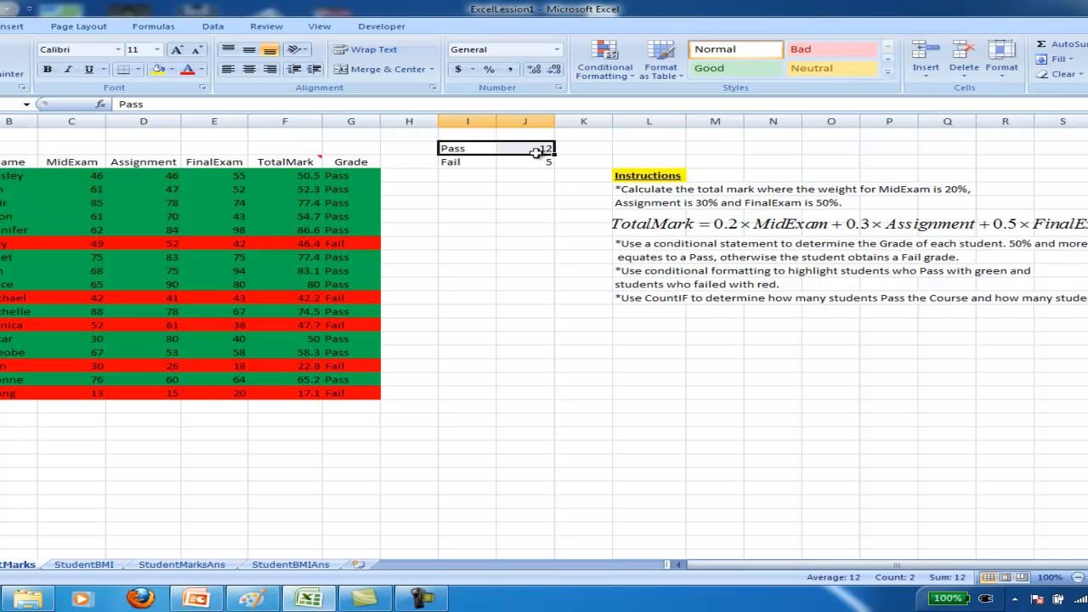
pyautogui.click(170, 68)
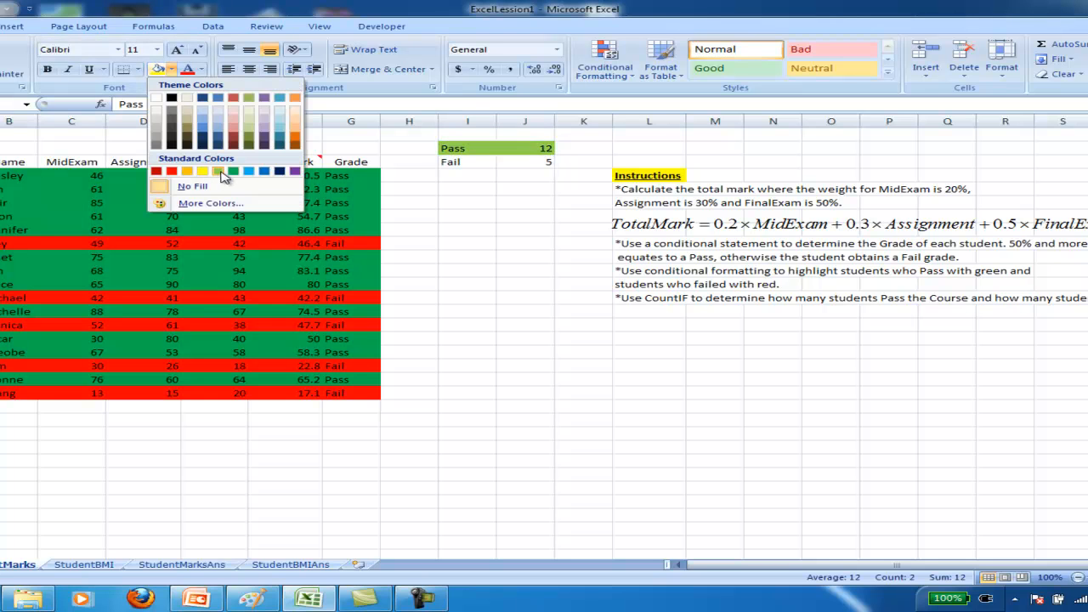
pyautogui.click(233, 171)
pyautogui.moveTo(454, 161); pyautogui.dragTo(525, 167)
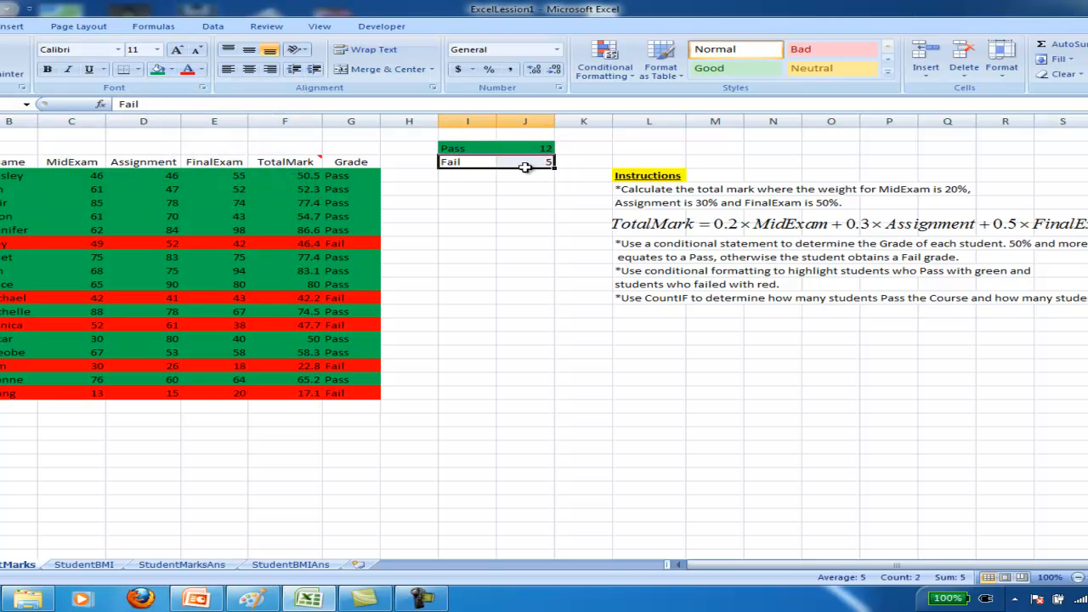
pyautogui.click(170, 69)
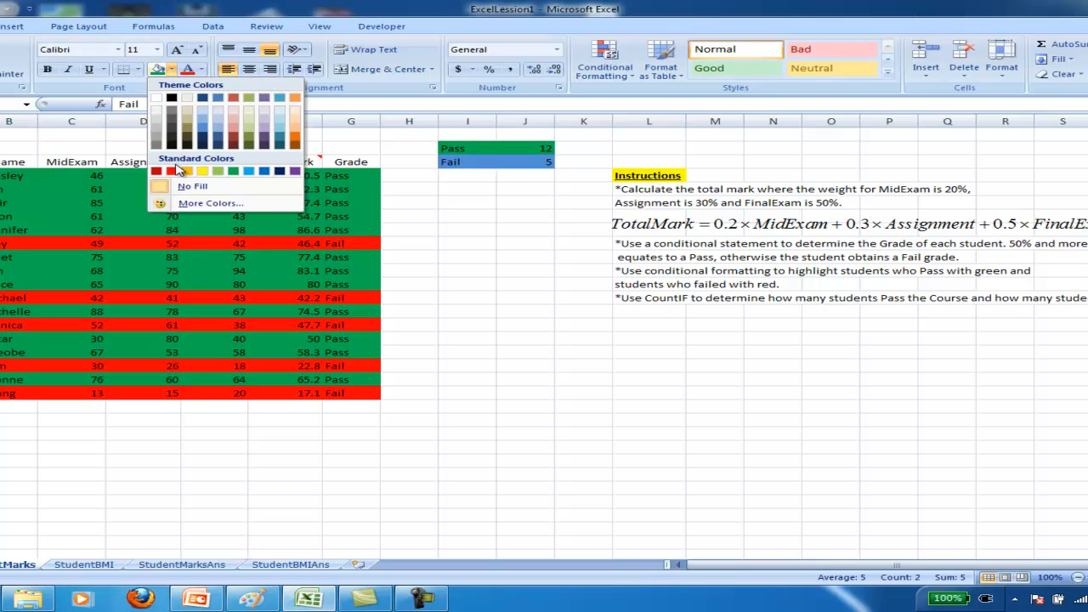
pyautogui.click(173, 171)
pyautogui.click(526, 256)
pyautogui.click(525, 215)
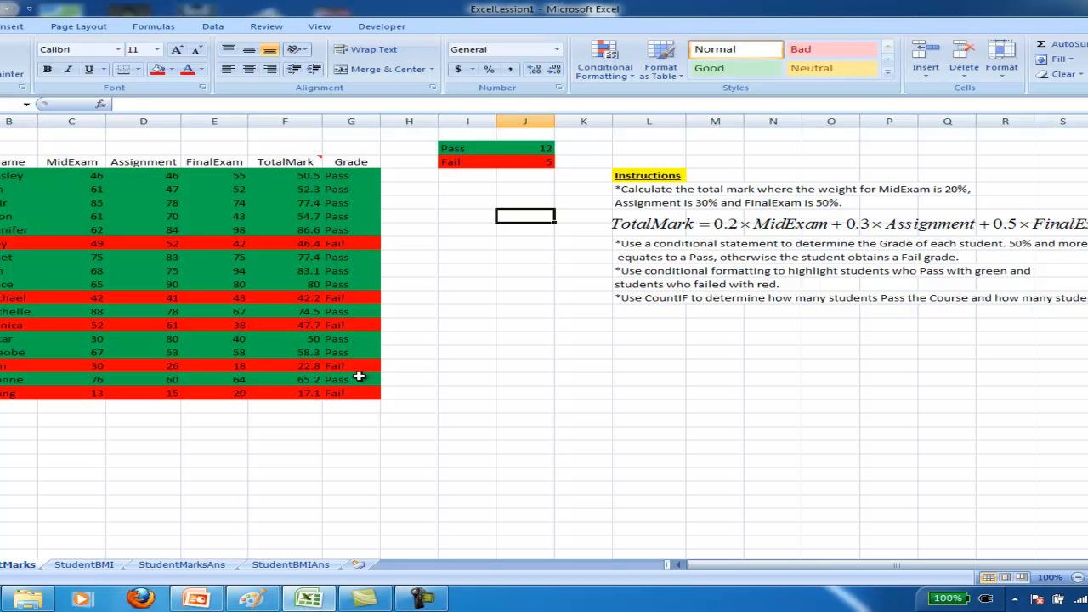
# Go to the StudentBMI sheet and calculate the first student's BMI in E4 with the formula =C4/(D4/100)^2.
pyautogui.click(96, 565)
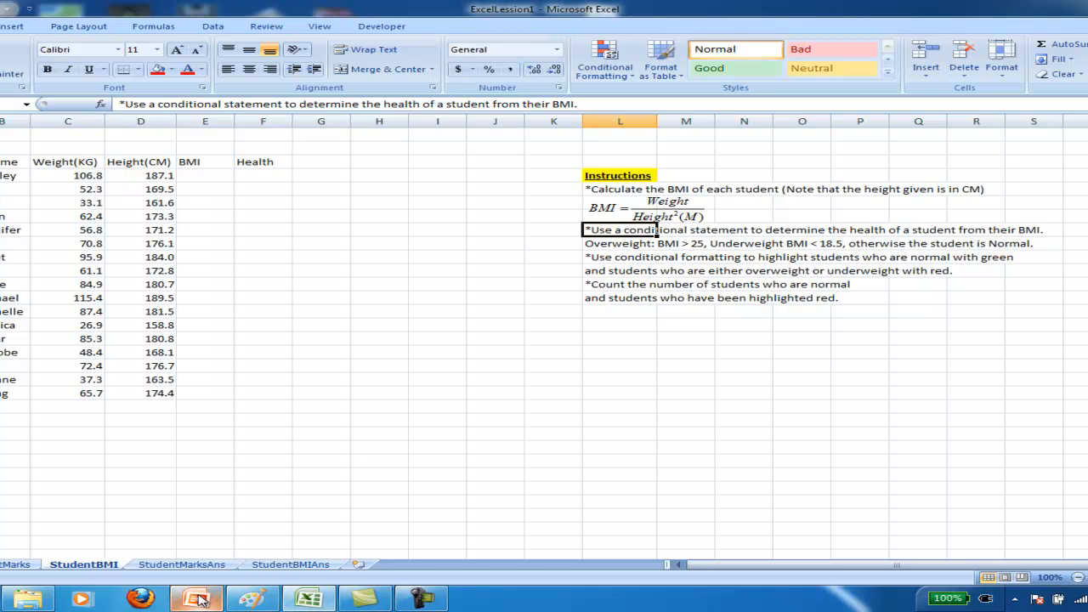
pyautogui.moveTo(200, 600)
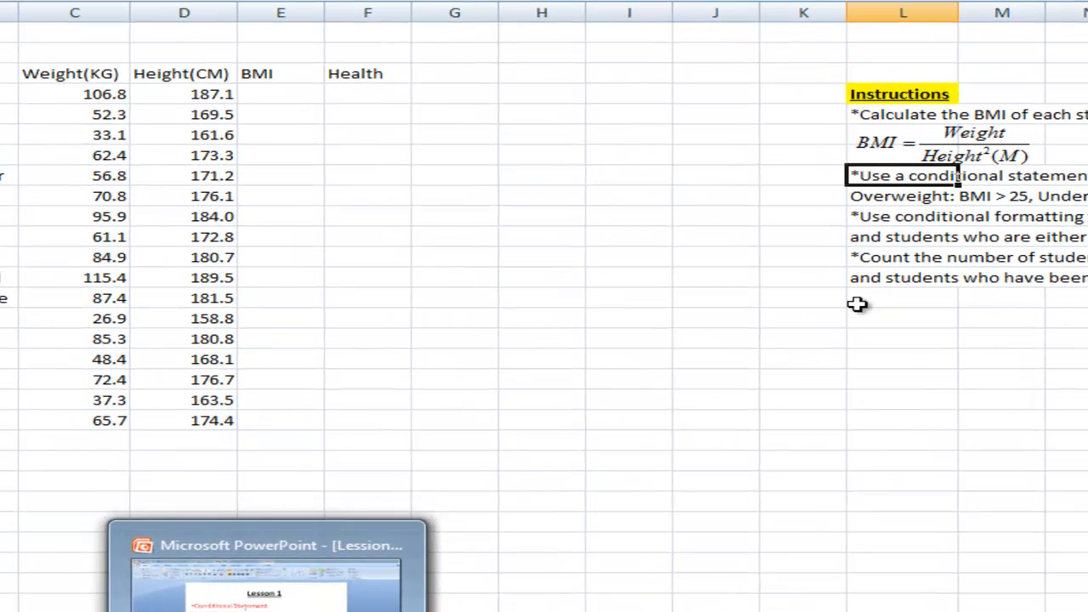
pyautogui.click(378, 95)
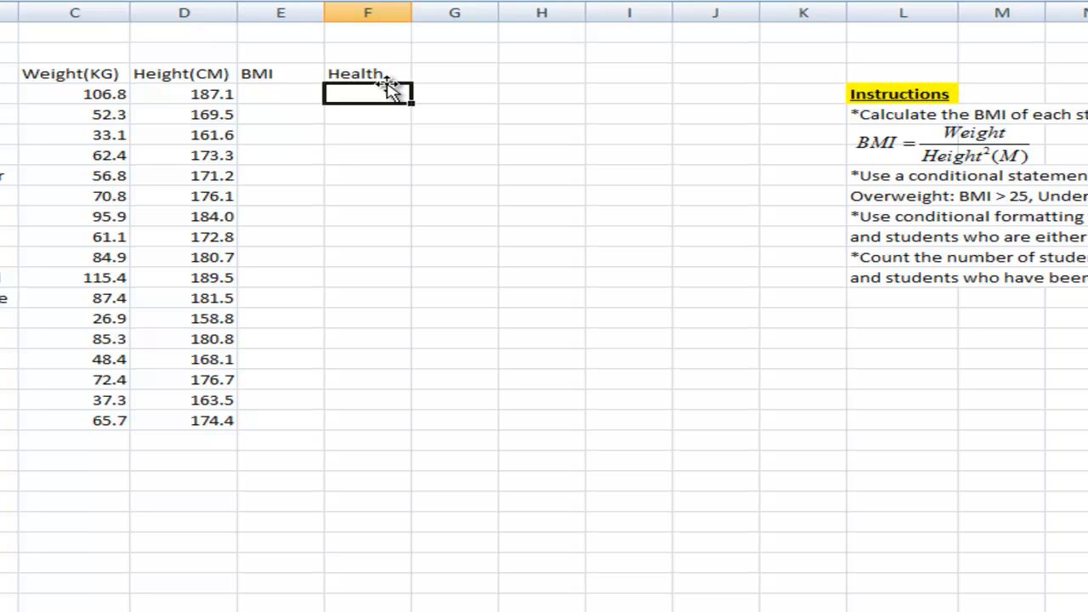
pyautogui.click(299, 91)
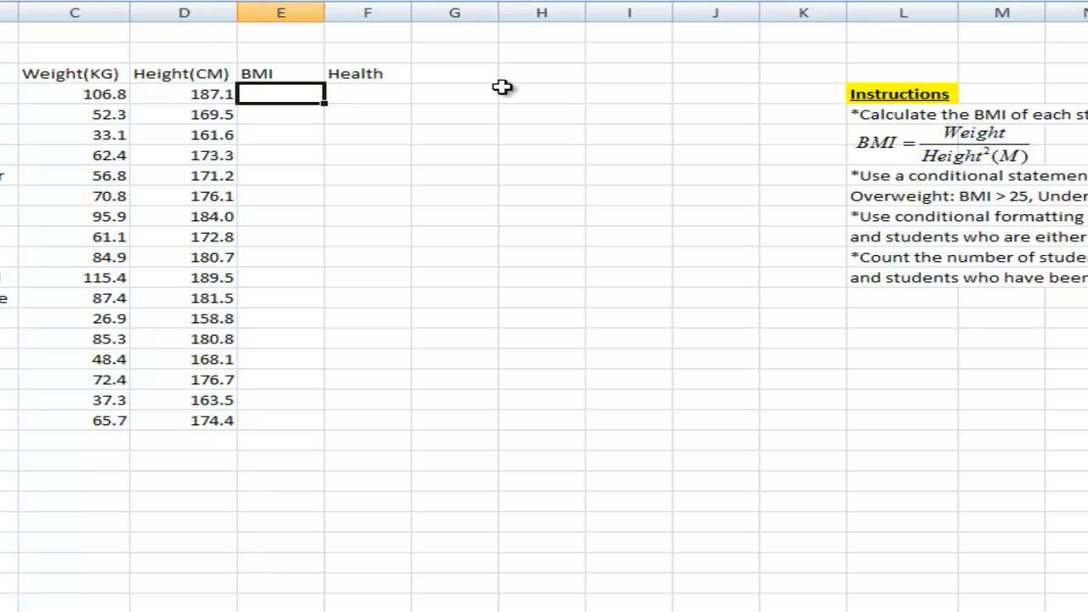
pyautogui.write('=')
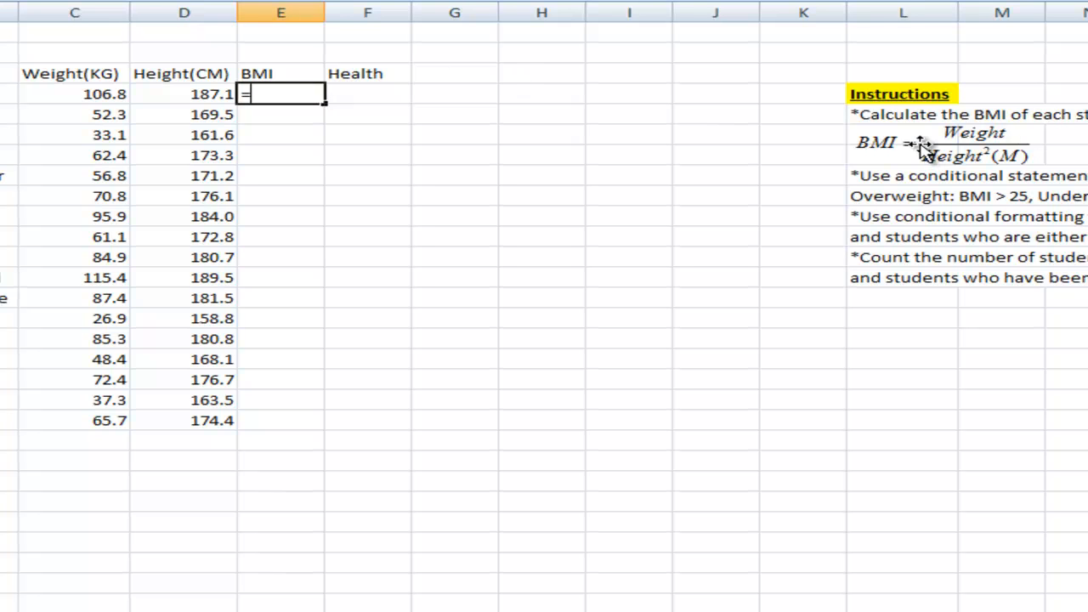
pyautogui.click(89, 92)
pyautogui.write('/(')
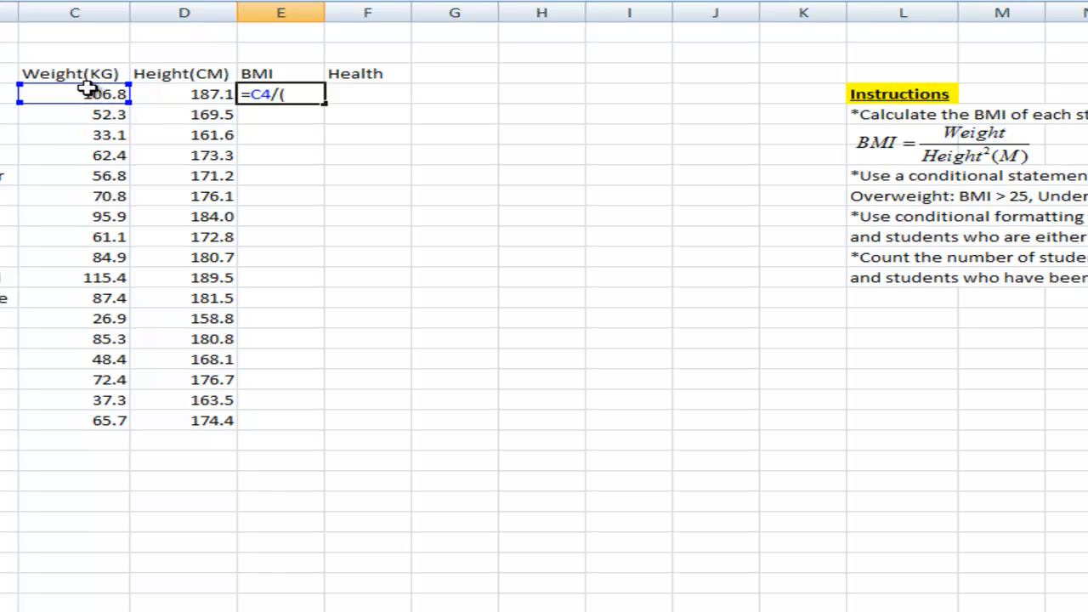
pyautogui.click(192, 95)
pyautogui.write('/100)^2')
pyautogui.press('Return')
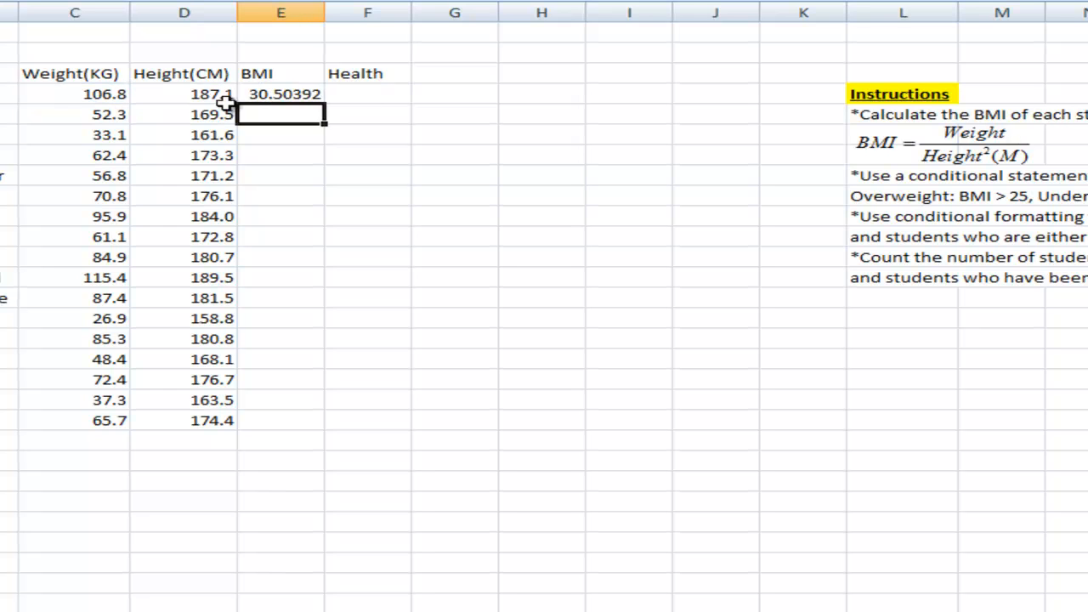
# Copy the BMI formula from E4 down through E20 for the remaining students.
pyautogui.click(302, 96)
pyautogui.moveTo(326, 102); pyautogui.dragTo(280, 424)
pyautogui.click(400, 196)
pyautogui.click(372, 94)
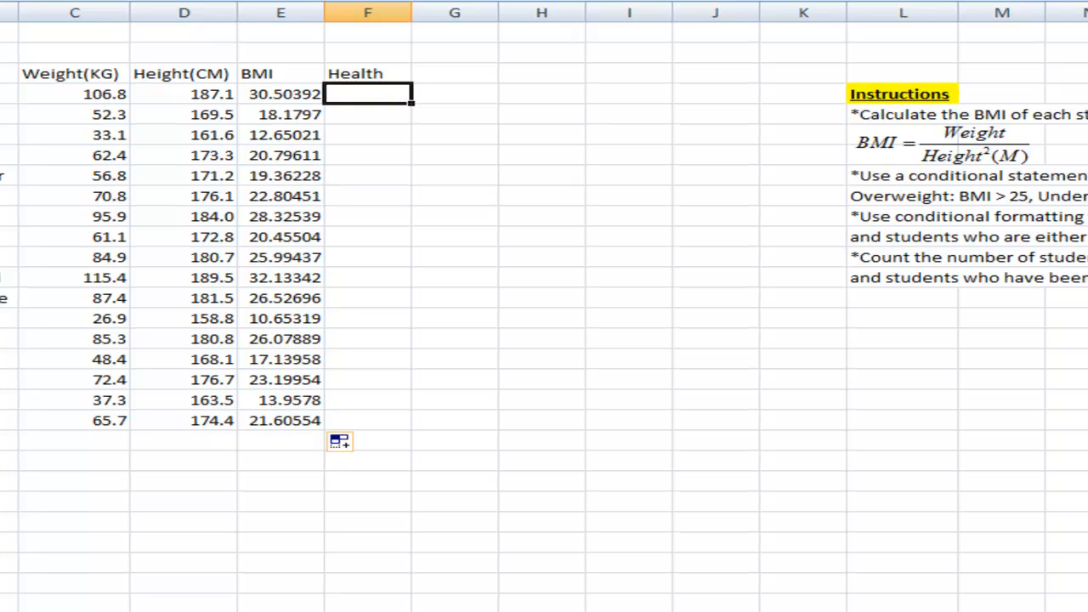
pyautogui.write('=if')
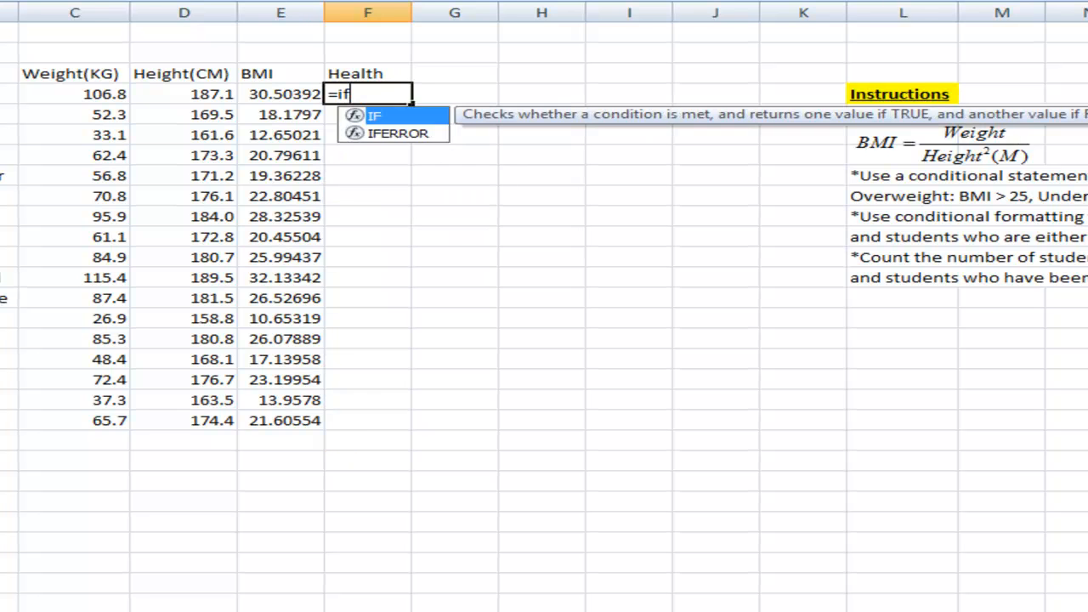
pyautogui.write('(')
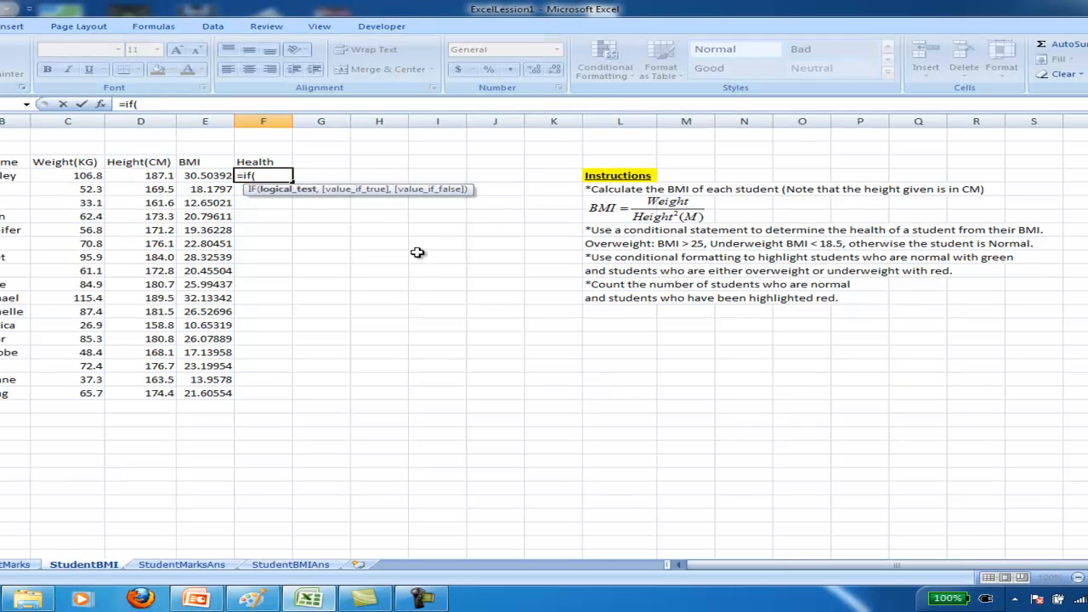
pyautogui.press('BackSpace')
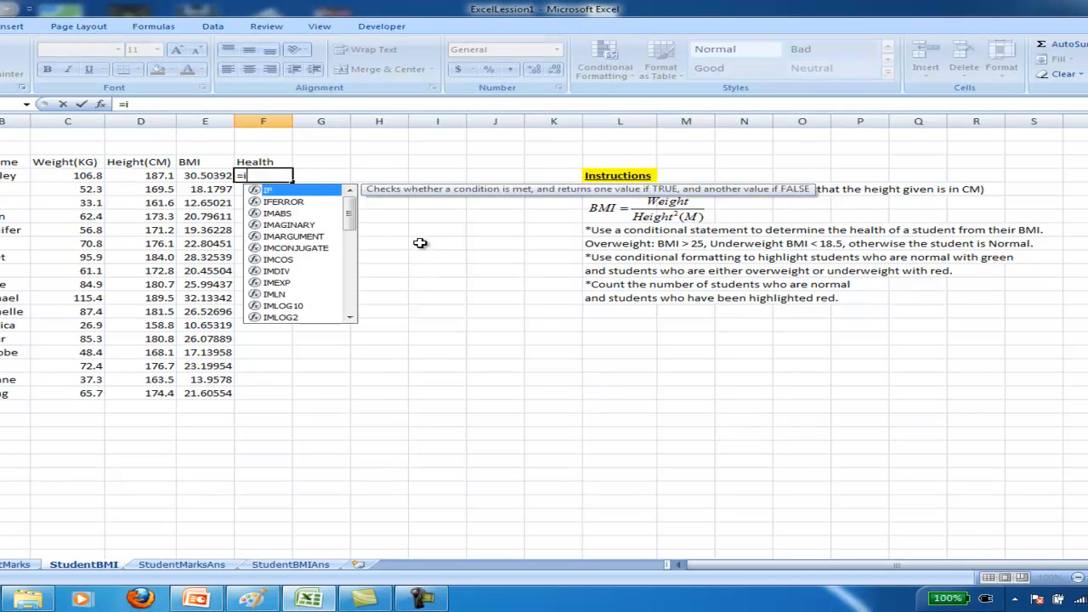
pyautogui.press('Escape')
pyautogui.press('Escape')
pyautogui.click(378, 257)
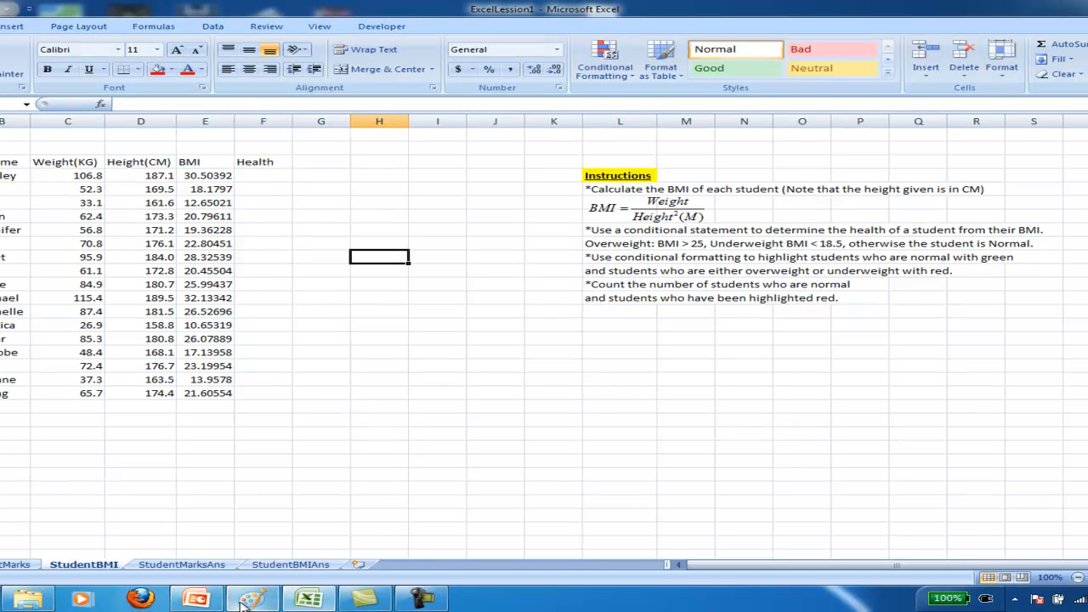
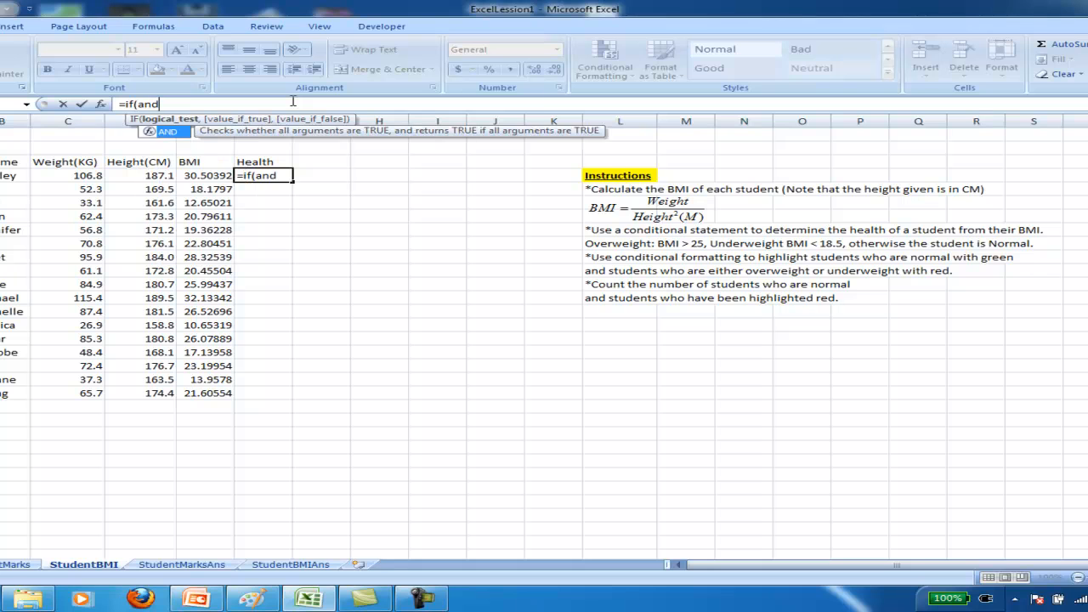
# Build the first part of the Health formula in F4 as =IF(AND(E4<=25,E4>=18.5),"Normal", so BMIs within range return Normal.
pyautogui.write('(')
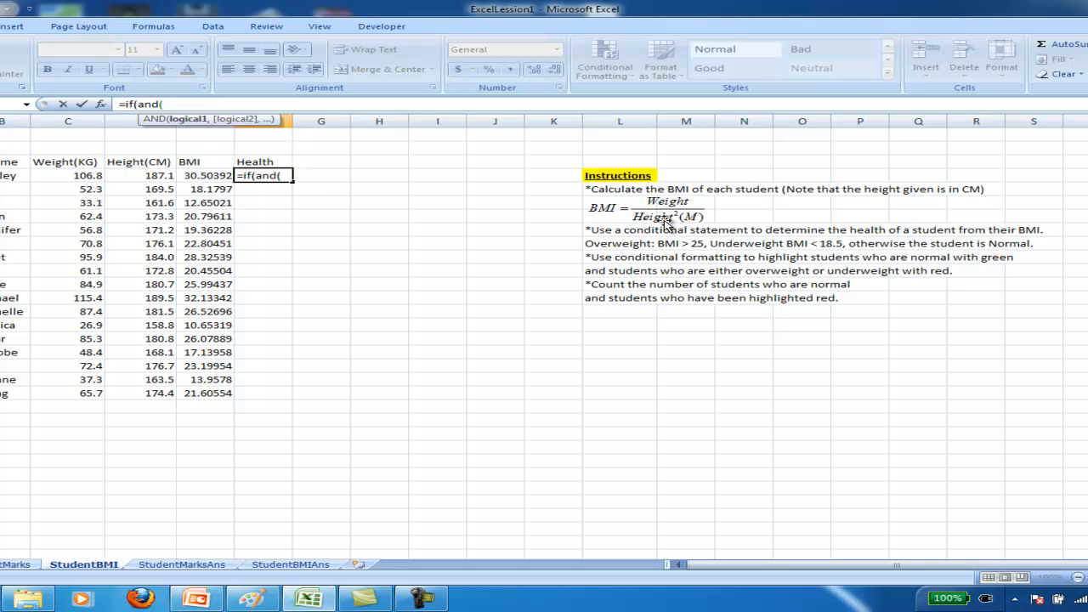
pyautogui.click(218, 175)
pyautogui.write('<')
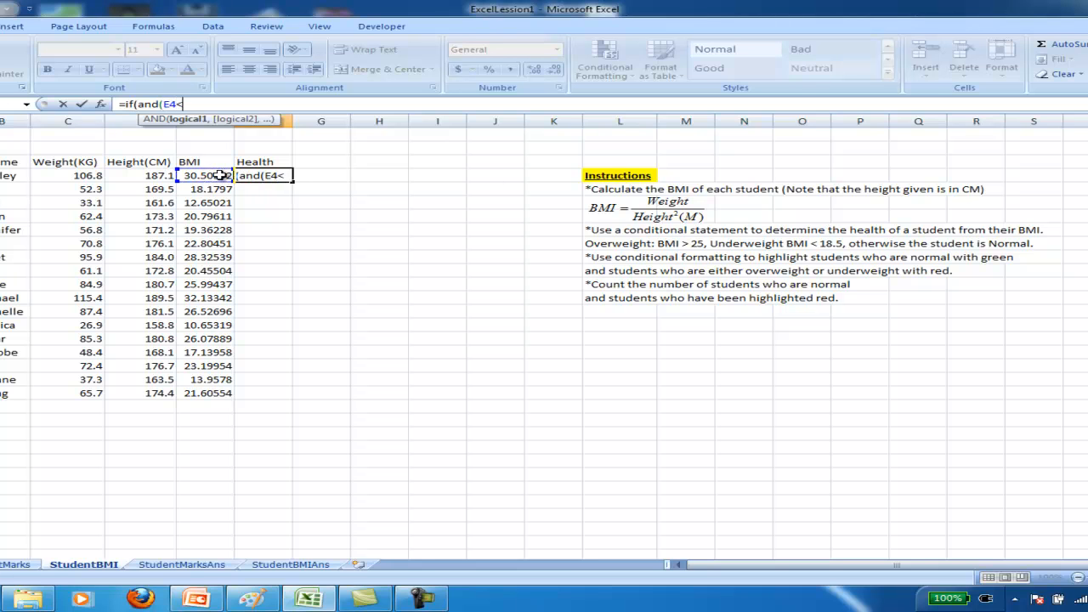
pyautogui.write('=25,')
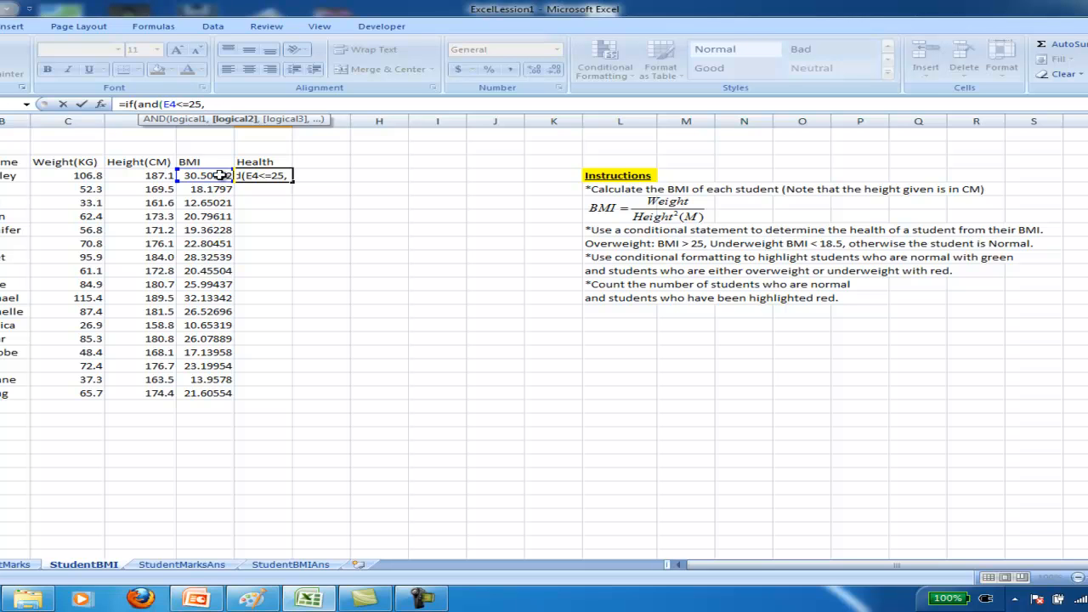
pyautogui.write('E4>=18.5)')
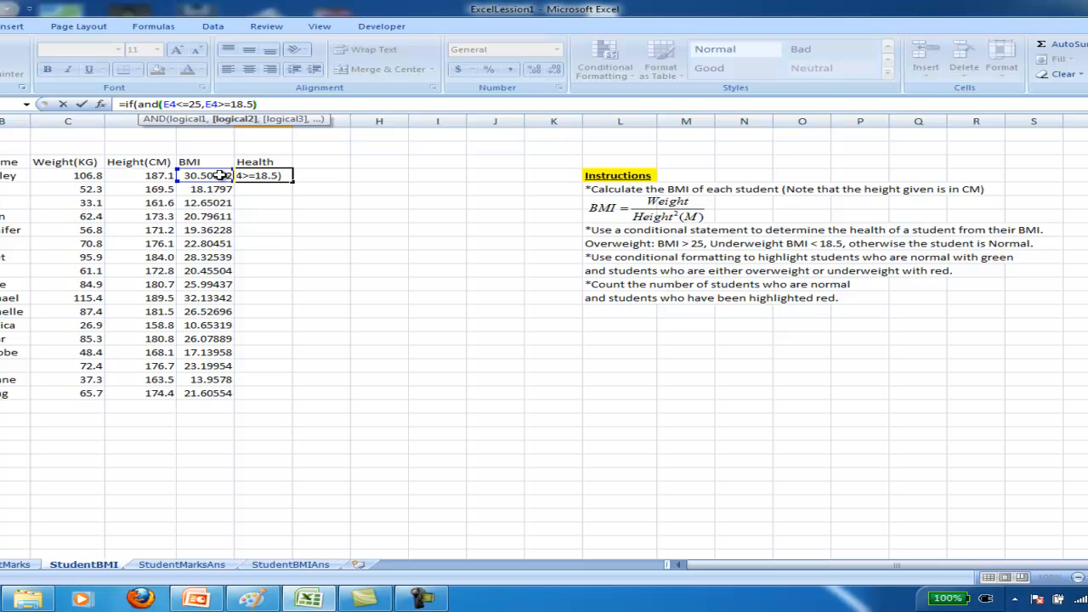
pyautogui.write(',')
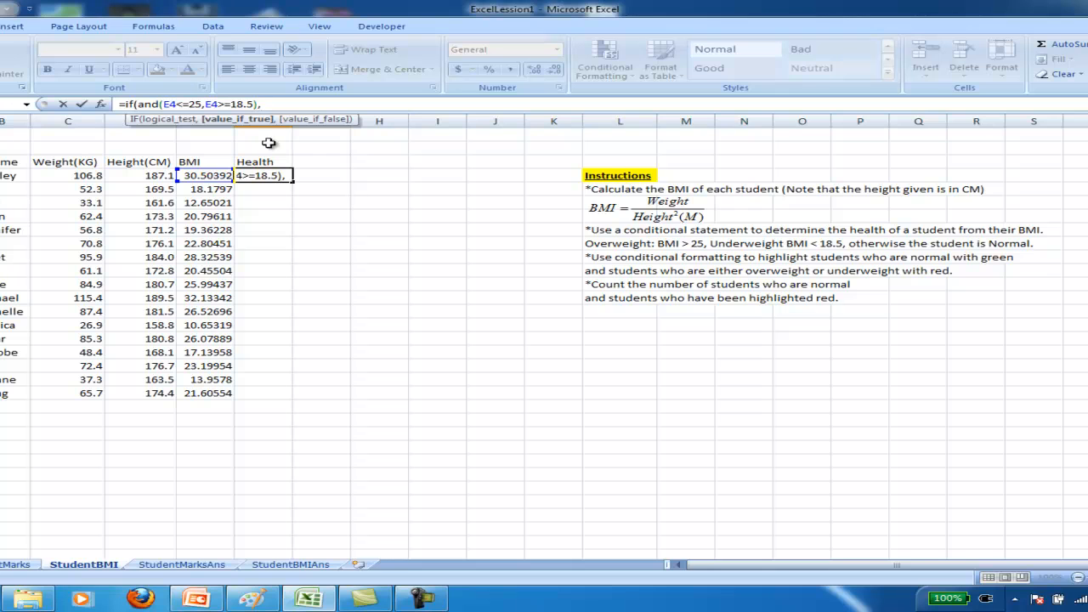
pyautogui.write('"Normal",')
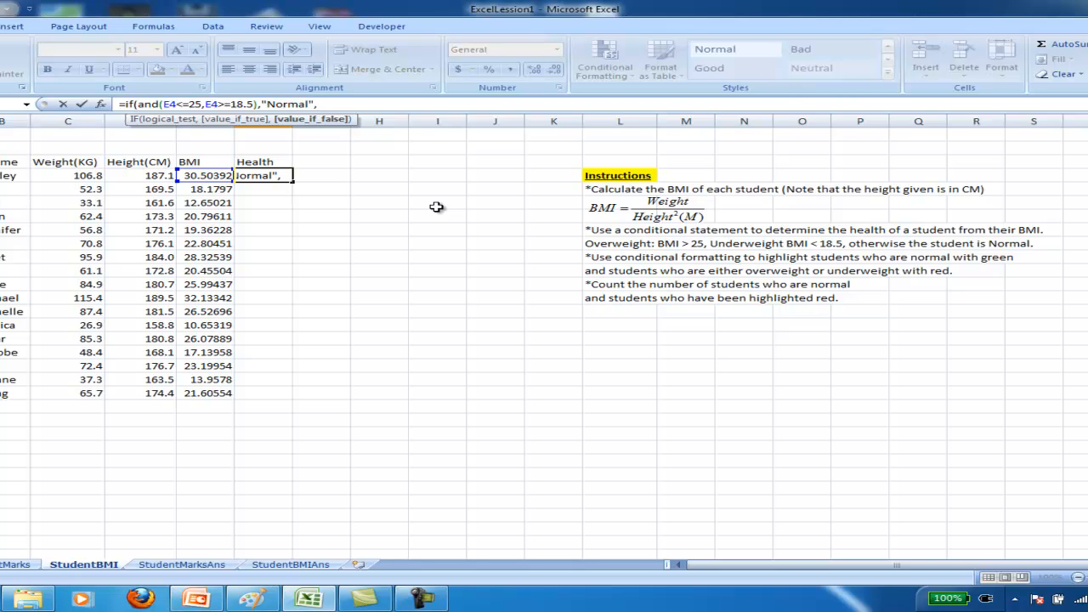
# Complete the Health formula in F4 with the nested condition IF(E4>25, "Overweight", "Underweight") as the value if false.
pyautogui.write('if')
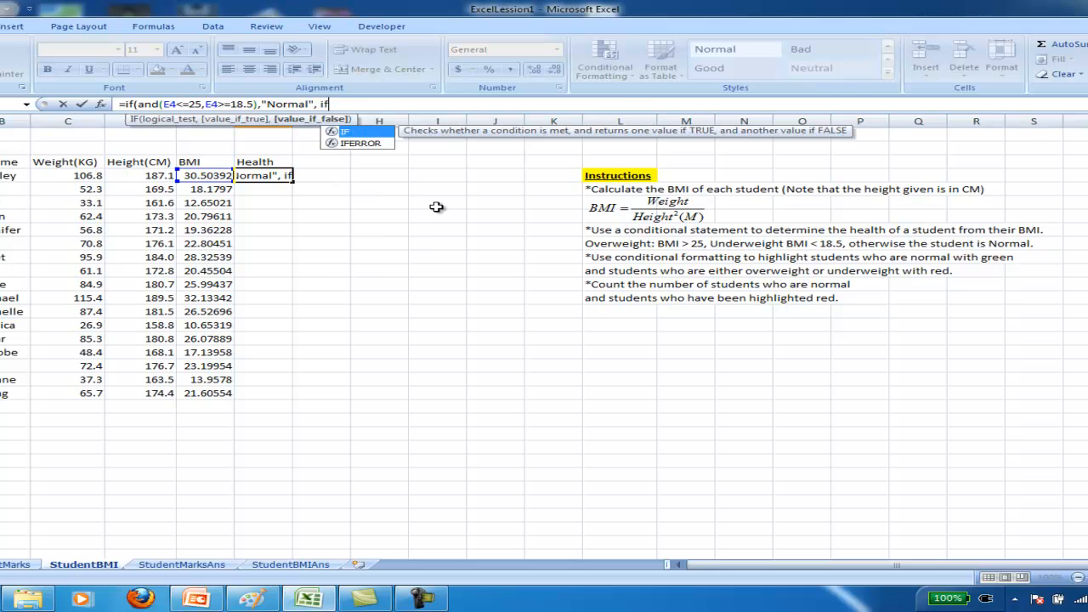
pyautogui.write('(')
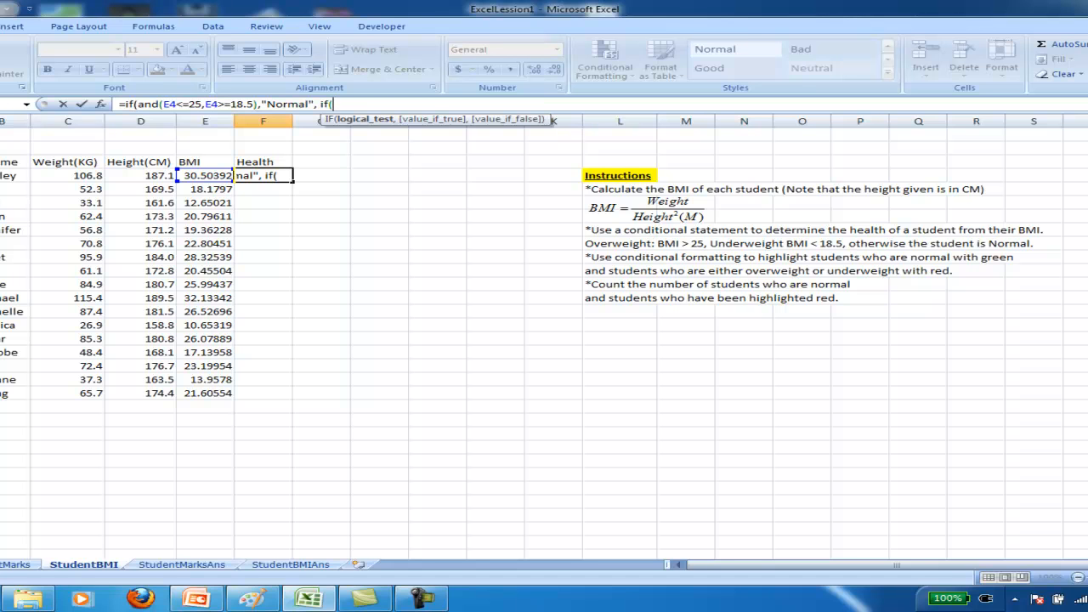
pyautogui.click(215, 175)
pyautogui.write('>25,')
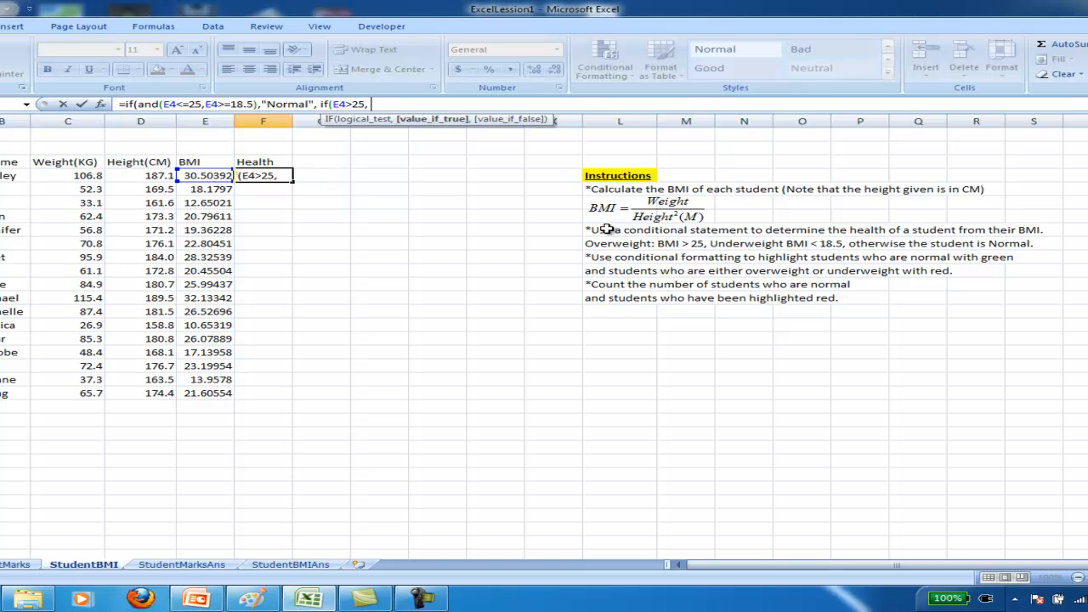
pyautogui.write(' "Overweight",')
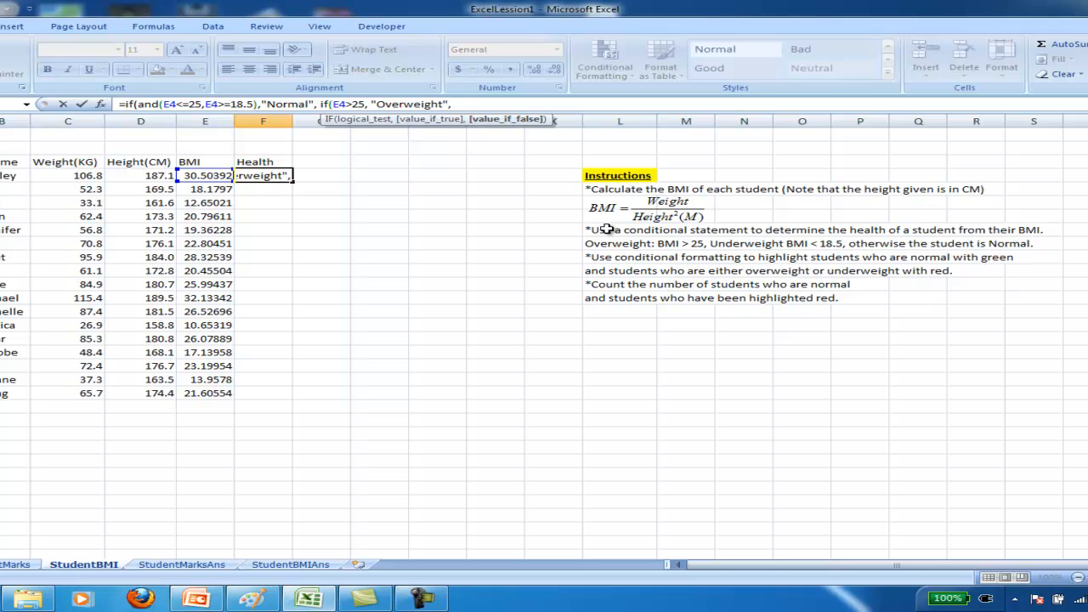
pyautogui.write(' "Underweight')
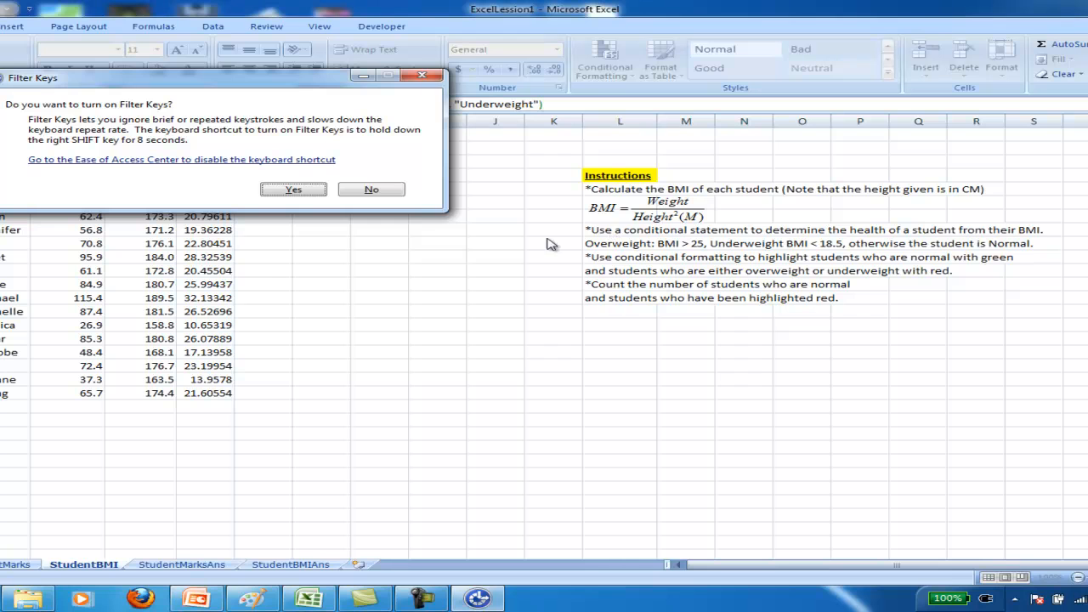
pyautogui.click(424, 78)
pyautogui.click(424, 104)
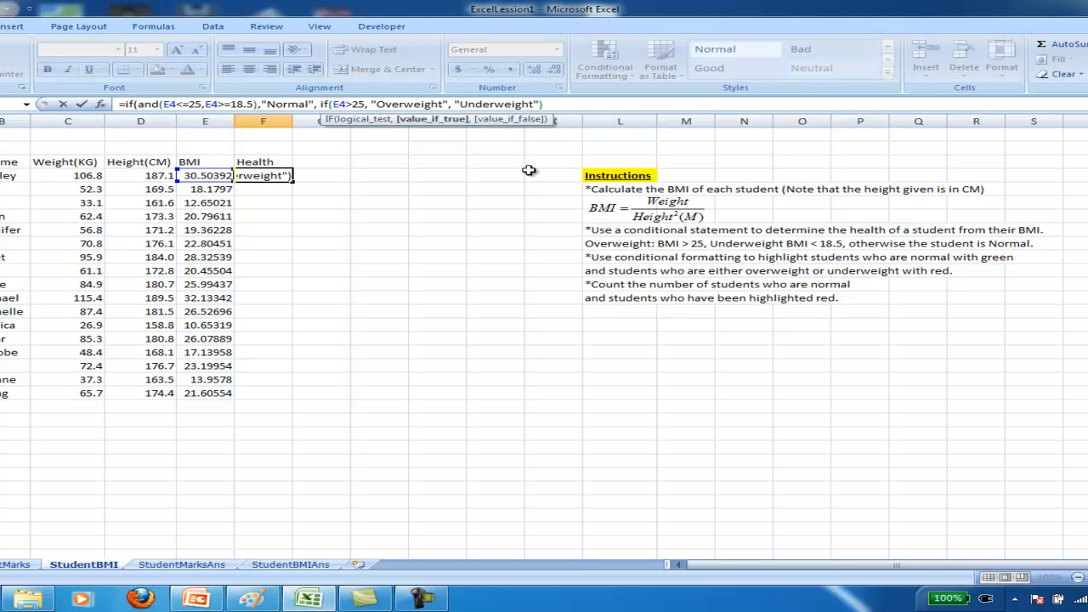
pyautogui.click(560, 105)
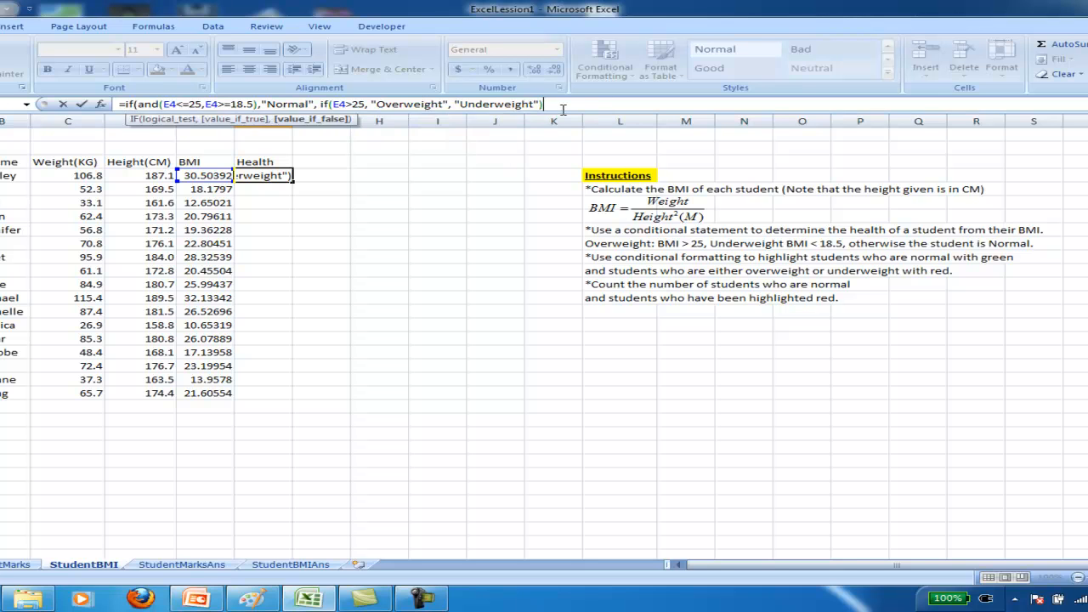
pyautogui.write(')')
pyautogui.press('Return')
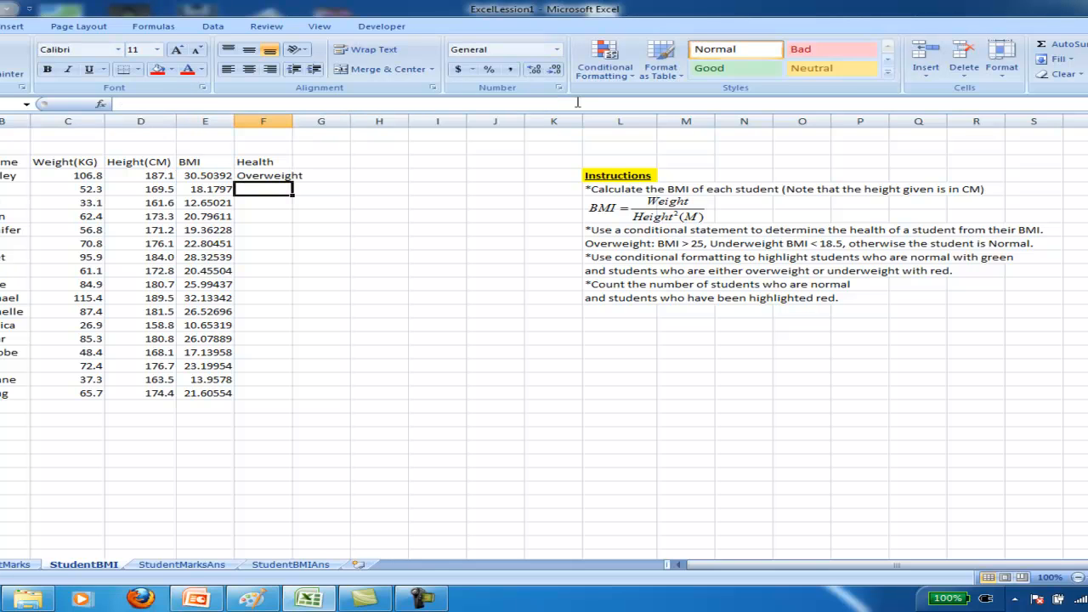
# Widen the Health column and copy the formula from F4 down through F20 for the remaining students.
pyautogui.click(280, 175)
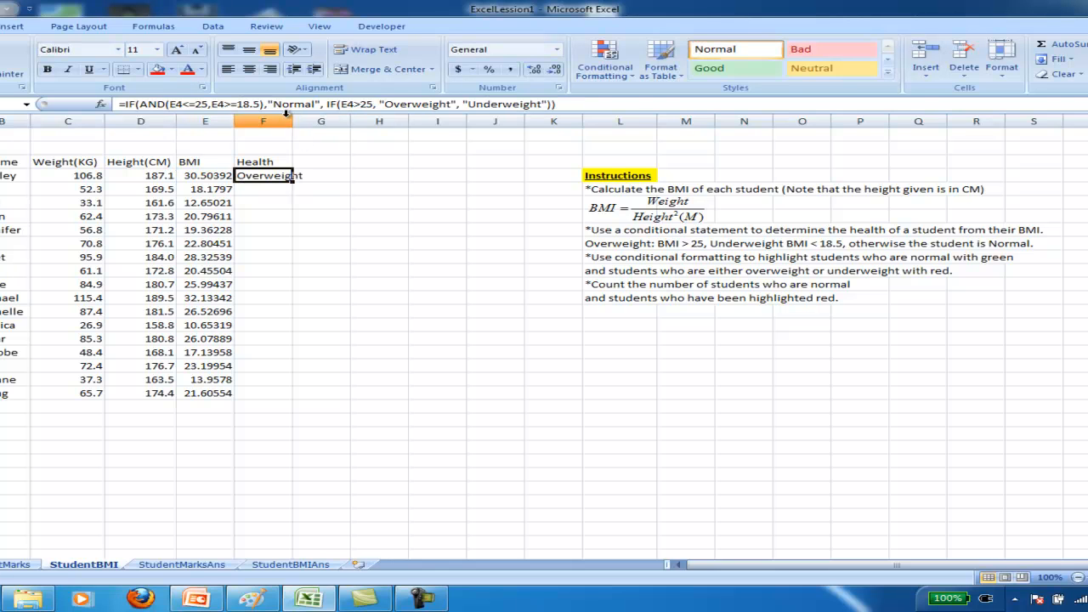
pyautogui.moveTo(292, 122); pyautogui.dragTo(311, 122)
pyautogui.moveTo(310, 181); pyautogui.dragTo(311, 400)
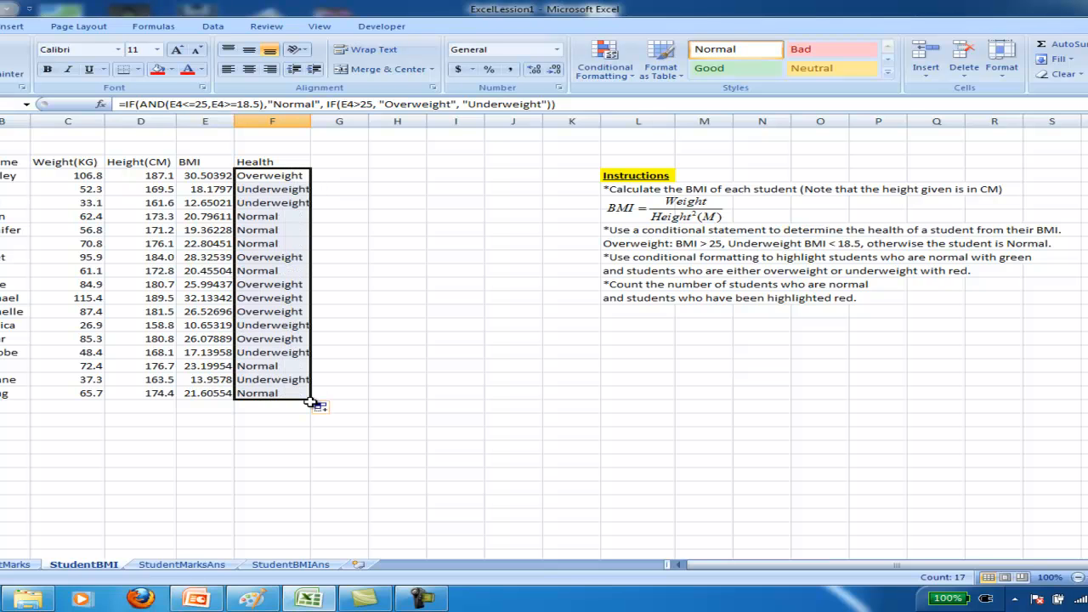
pyautogui.click(283, 226)
pyautogui.click(282, 217)
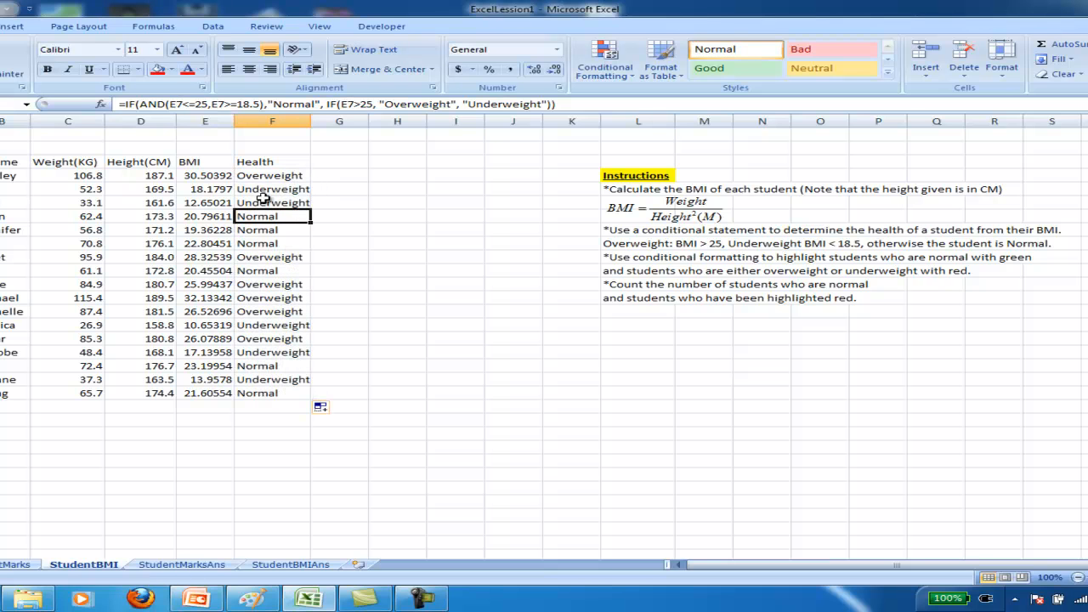
pyautogui.click(284, 188)
pyautogui.click(269, 174)
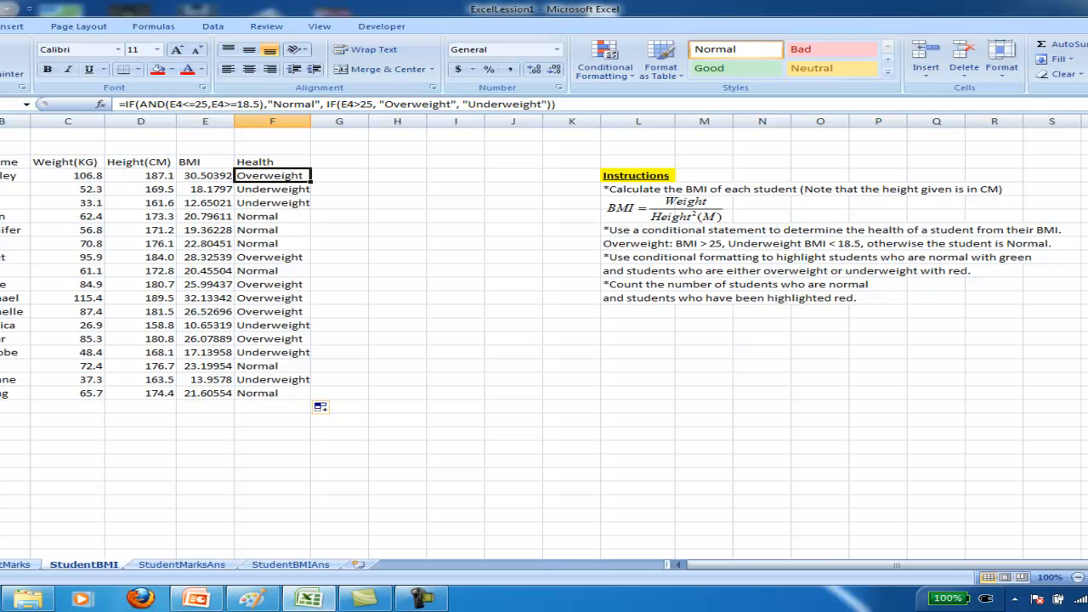
# Create a formula-based conditional formatting rule for the student data in A4:F20 with the condition =$F4="Normal".
pyautogui.moveTo(2, 175); pyautogui.dragTo(281, 393)
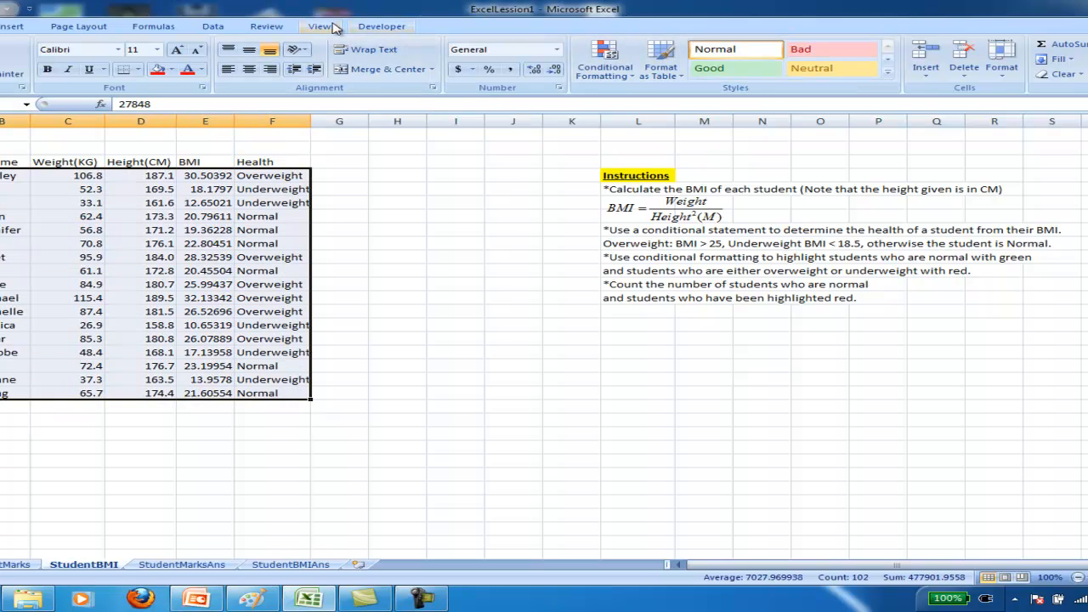
pyautogui.click(609, 73)
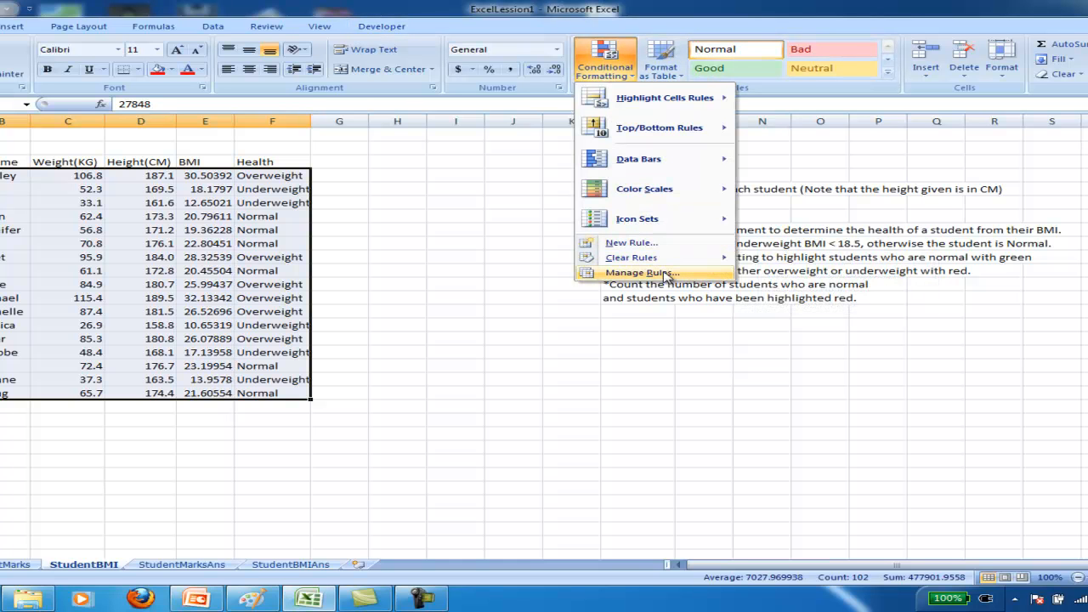
pyautogui.click(648, 245)
pyautogui.click(527, 157)
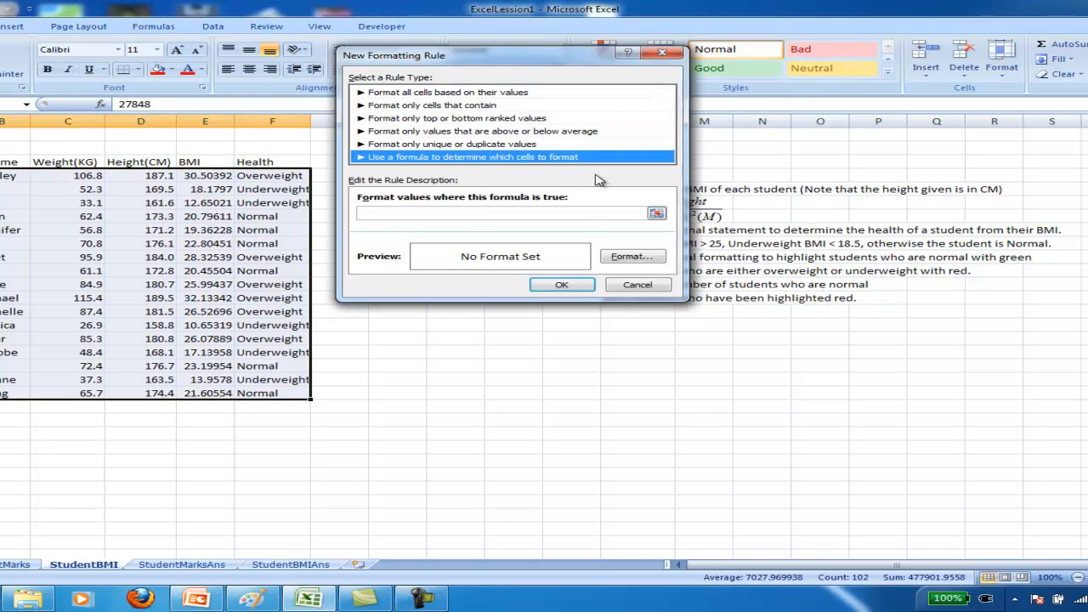
pyautogui.click(659, 213)
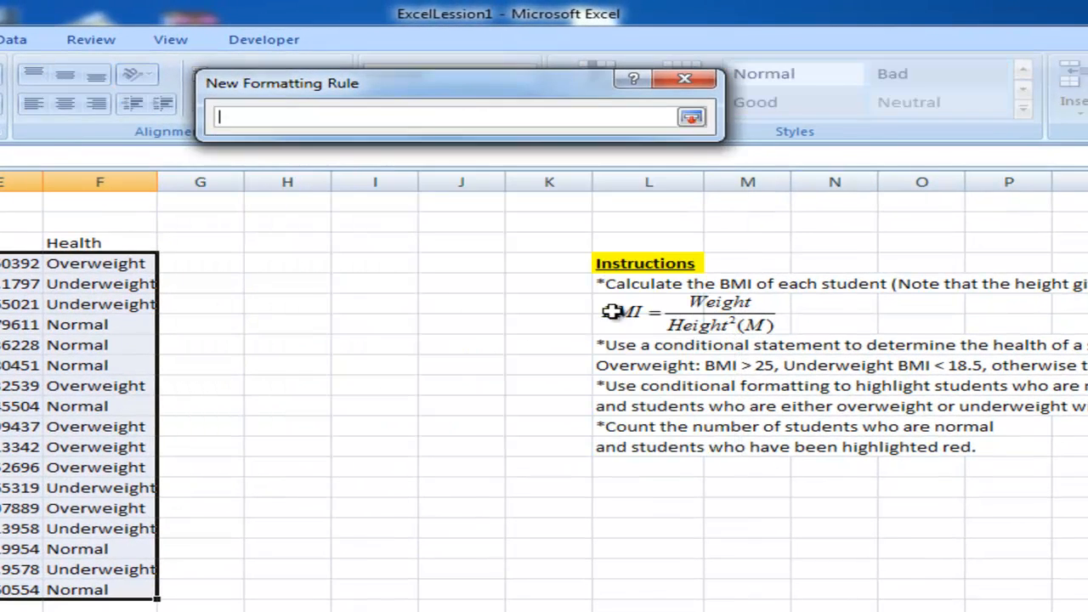
pyautogui.click(128, 265)
pyautogui.press('BackSpace')
pyautogui.press('BackSpace')
pyautogui.write('$')
pyautogui.press('BackSpace')
pyautogui.write('4')
pyautogui.write(' =')
pyautogui.write('=')
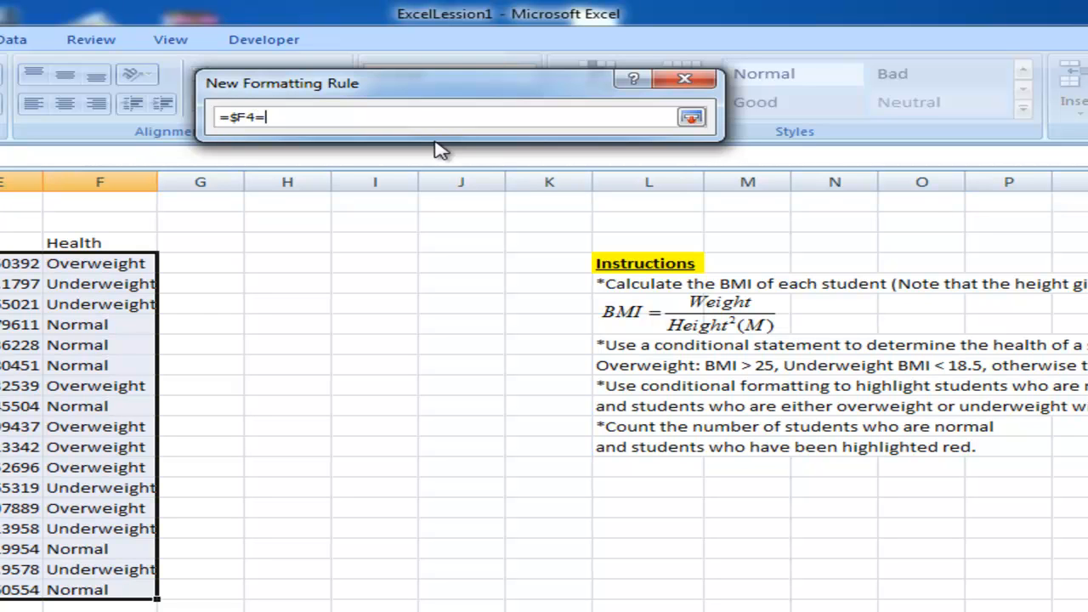
pyautogui.write('"Normal"')
pyautogui.press('Return')
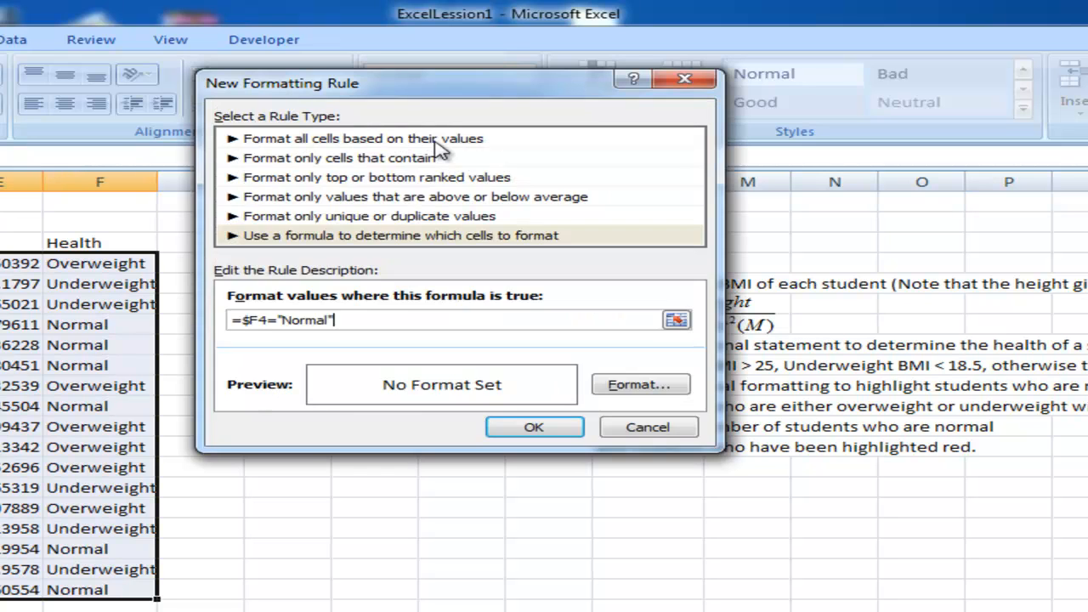
# Give the Normal rule a green fill and apply it to the selected student rows.
pyautogui.click(644, 385)
pyautogui.click(460, 68)
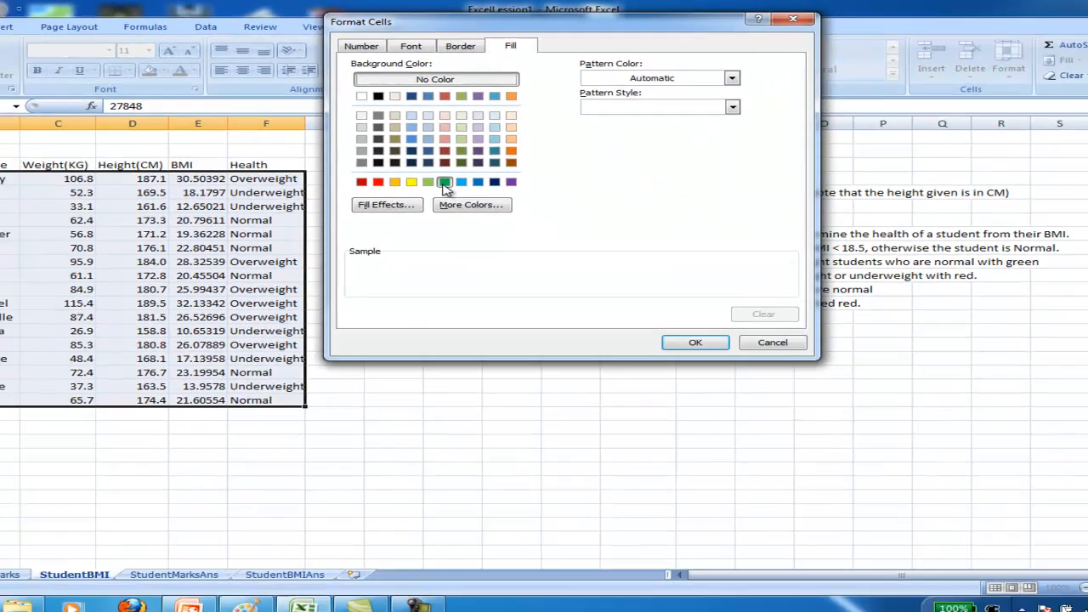
pyautogui.click(443, 181)
pyautogui.click(695, 341)
pyautogui.click(559, 289)
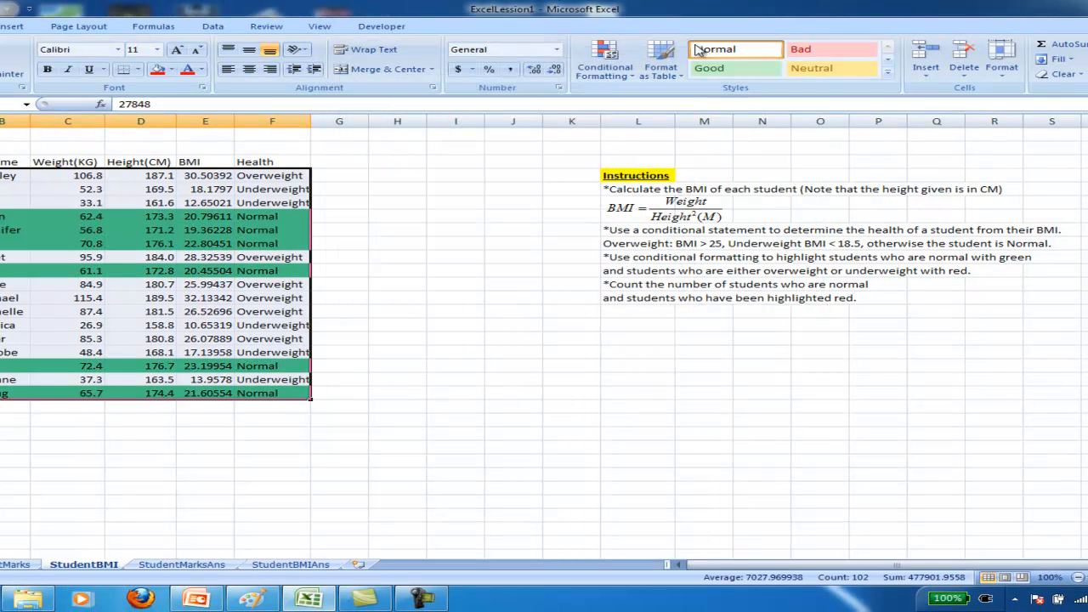
# Add a second formula-based conditional formatting rule for the same range with the condition =$F4="Overweight".
pyautogui.click(605, 67)
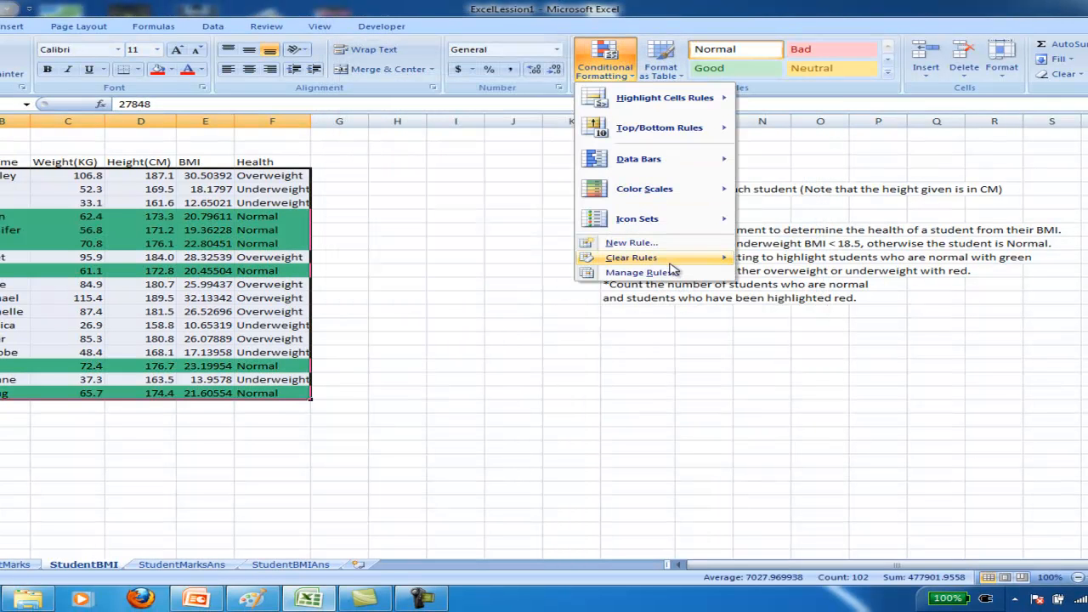
pyautogui.click(642, 272)
pyautogui.click(289, 121)
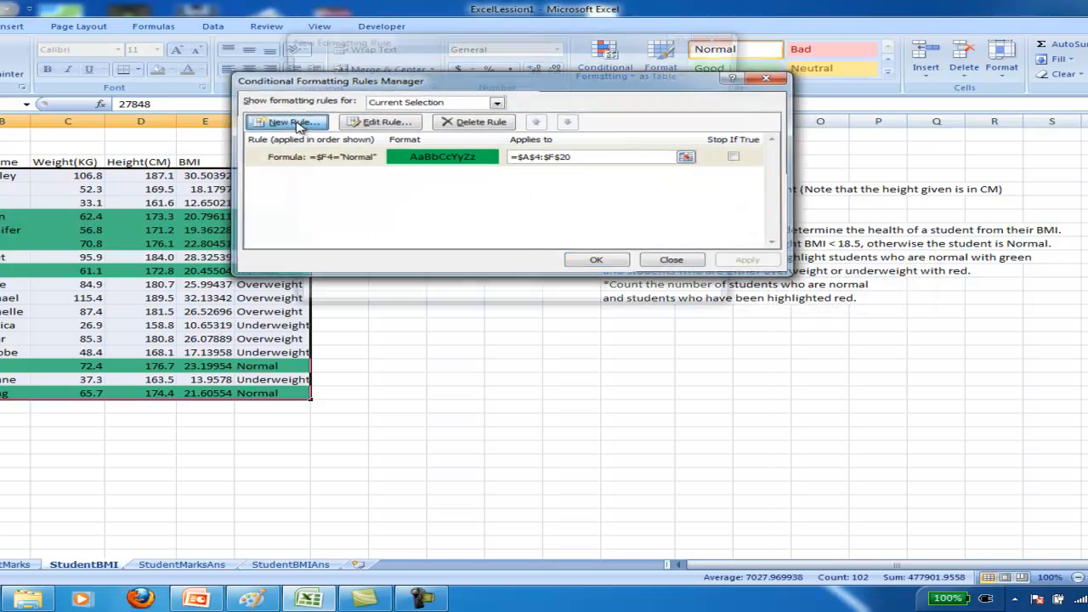
pyautogui.click(478, 142)
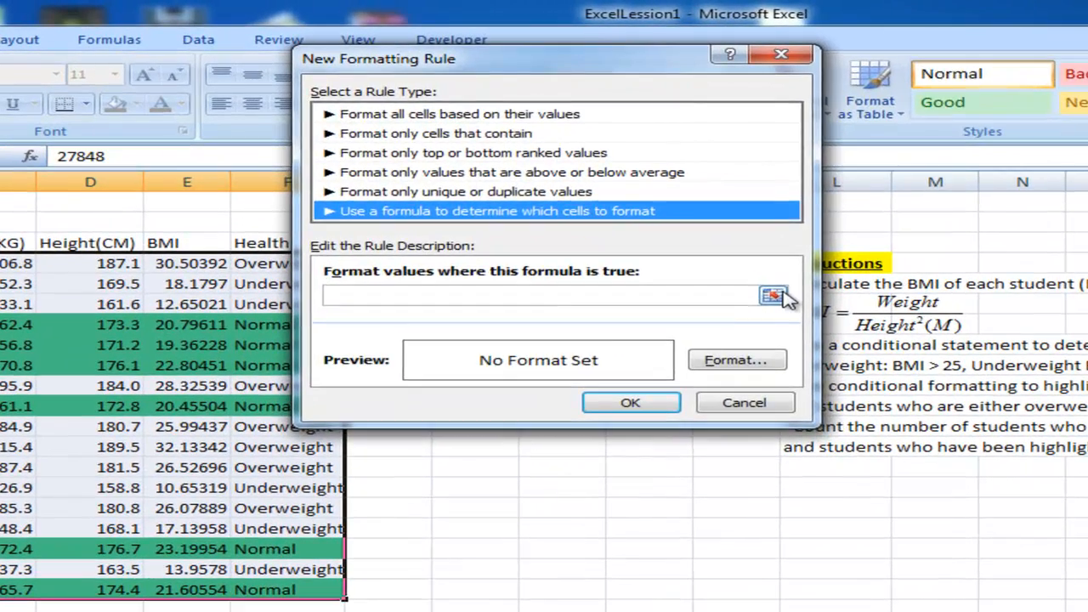
pyautogui.click(628, 214)
pyautogui.click(320, 268)
pyautogui.press('BackSpace')
pyautogui.press('BackSpace')
pyautogui.write('4="Overweight')
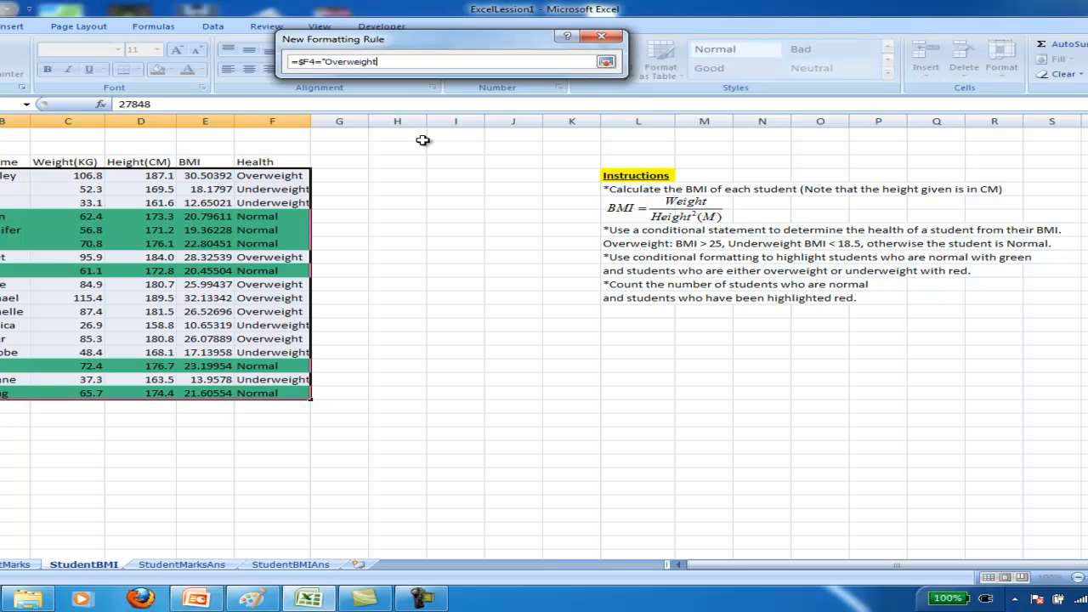
pyautogui.press('Return')
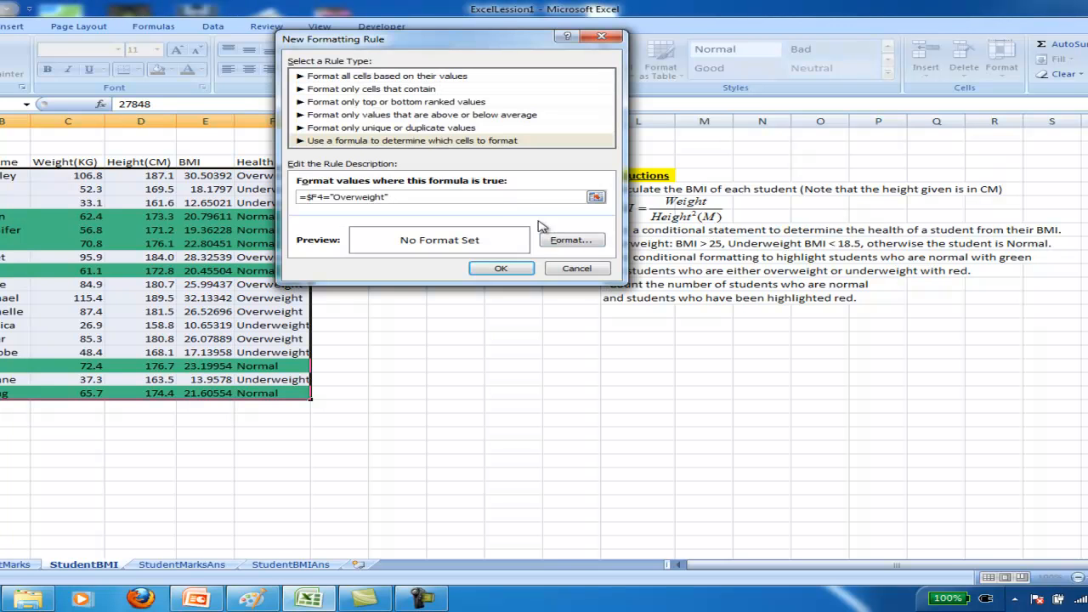
# Give the Overweight rule a red fill and apply the rules to the student rows.
pyautogui.click(571, 240)
pyautogui.click(322, 163)
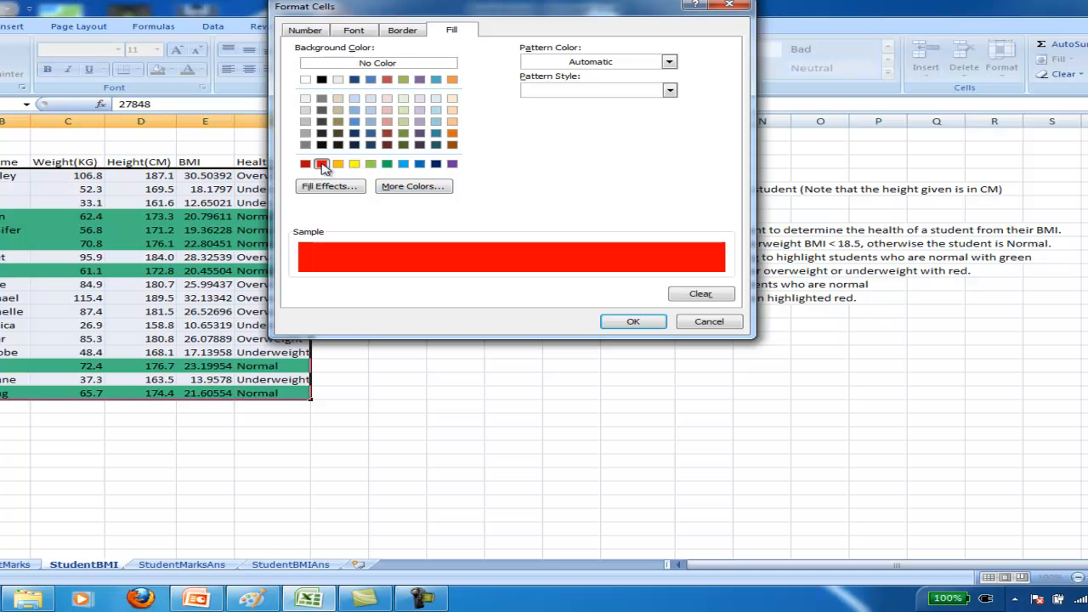
pyautogui.click(629, 323)
pyautogui.click(501, 268)
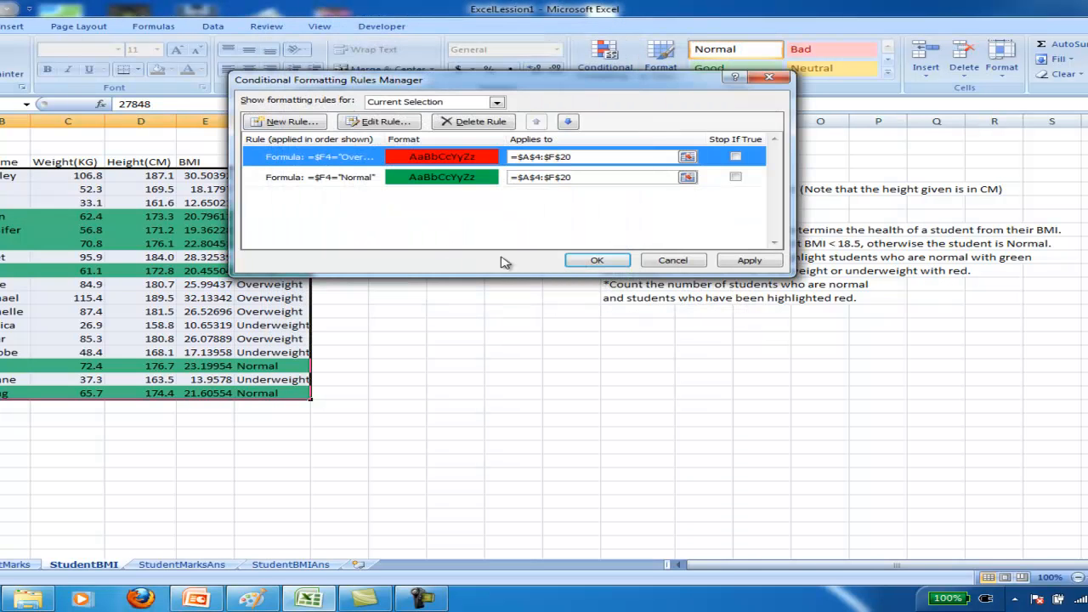
pyautogui.click(597, 261)
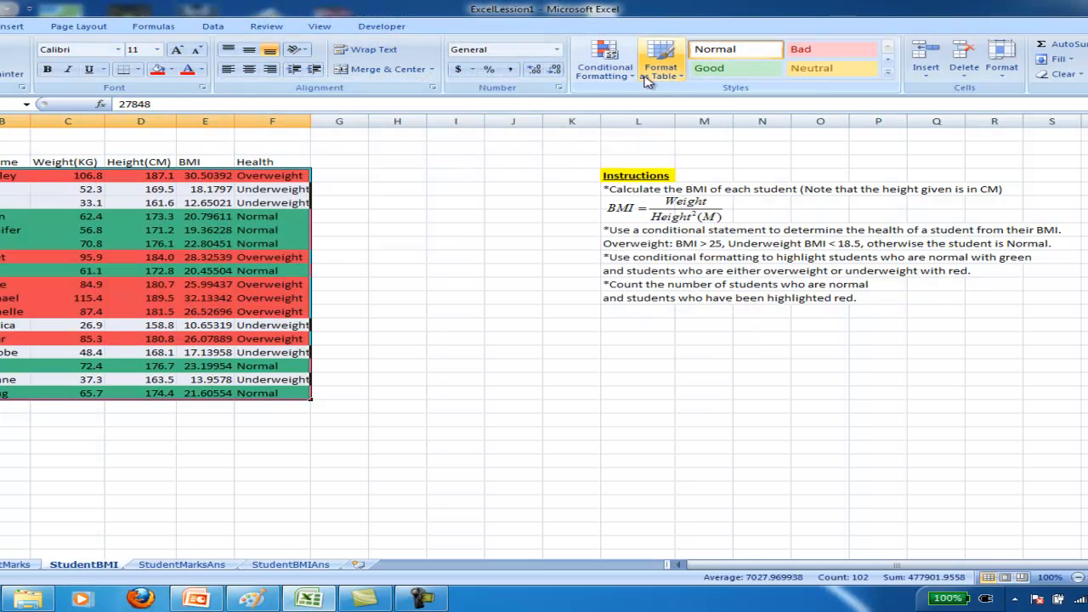
# Add a third formula-based conditional formatting rule for the same range, entering the condition as F4="underweight".
pyautogui.click(605, 68)
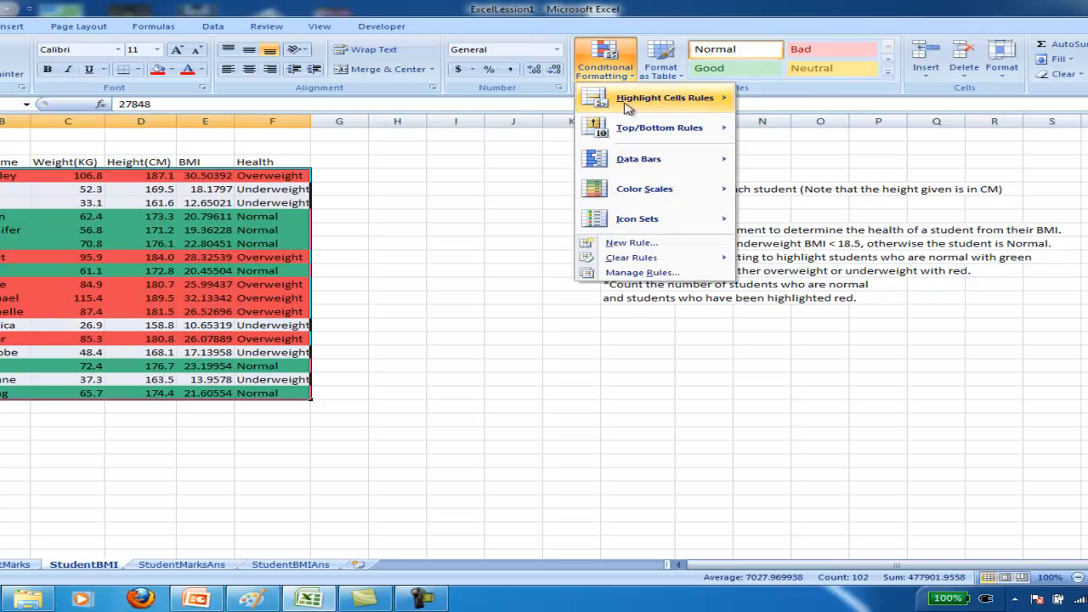
pyautogui.click(646, 272)
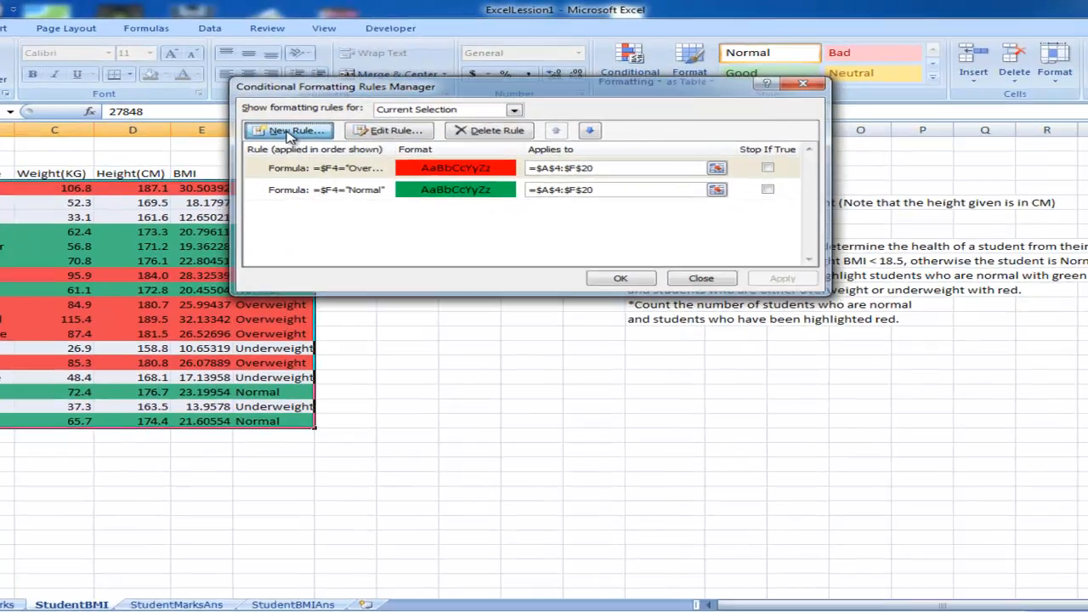
pyautogui.click(306, 126)
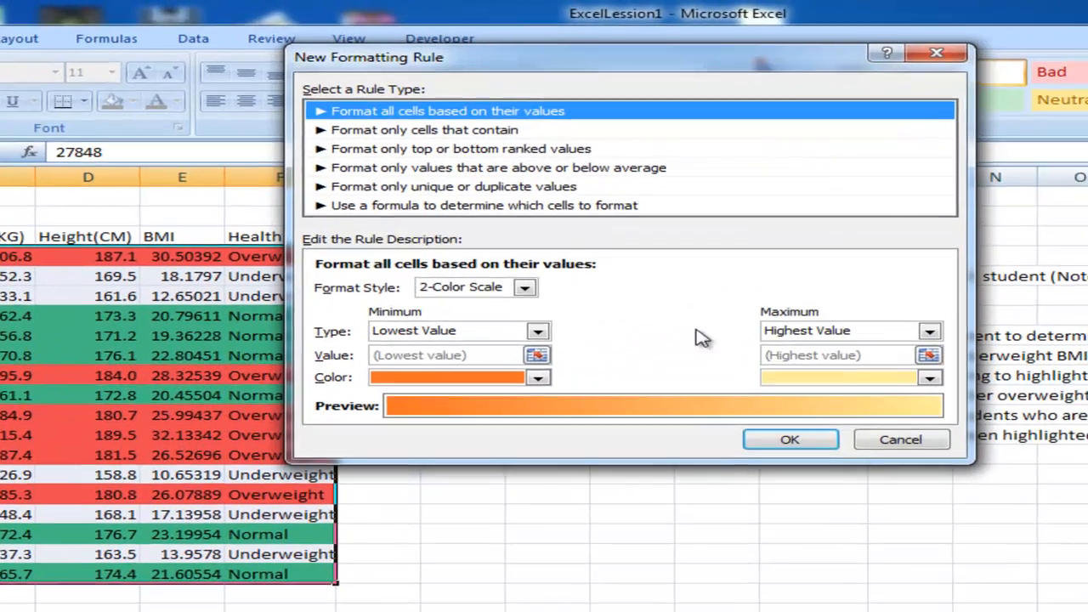
pyautogui.click(608, 214)
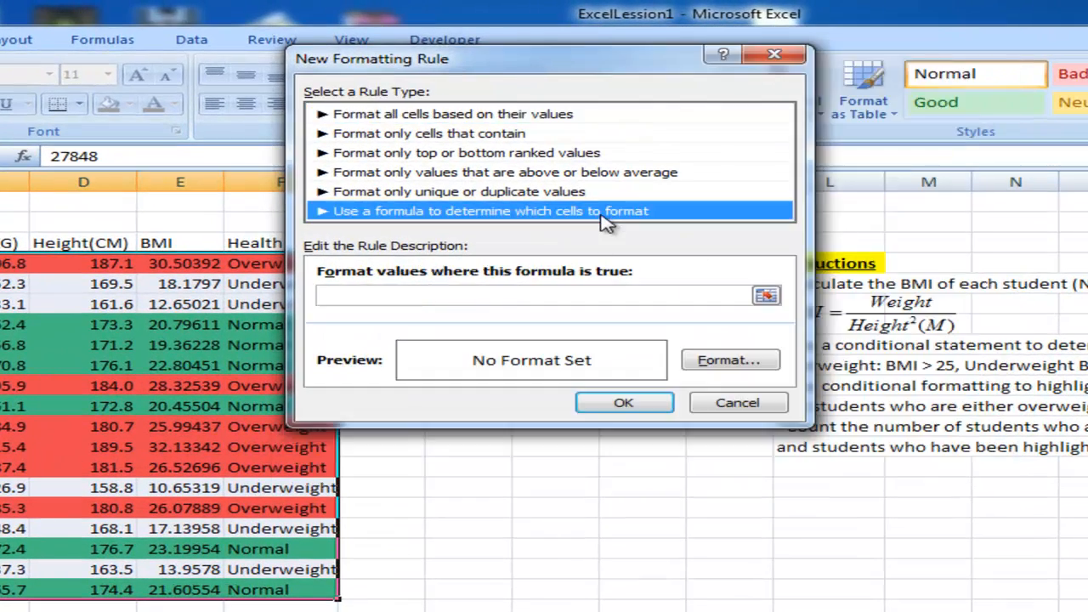
pyautogui.click(522, 294)
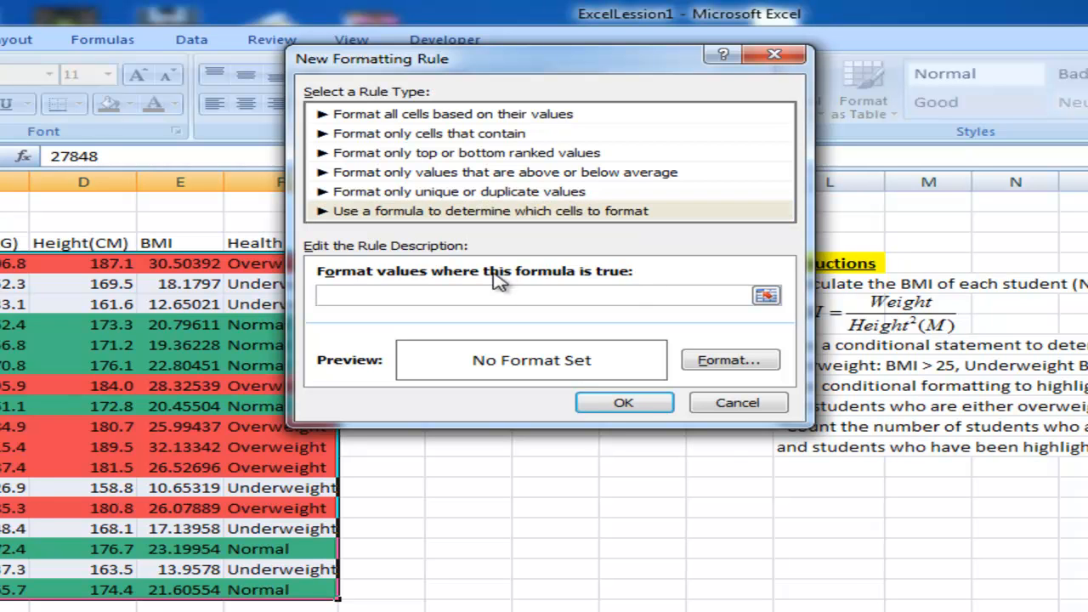
pyautogui.write('F4')
pyautogui.write('>')
pyautogui.press('BackSpace')
pyautogui.write('="underweight"')
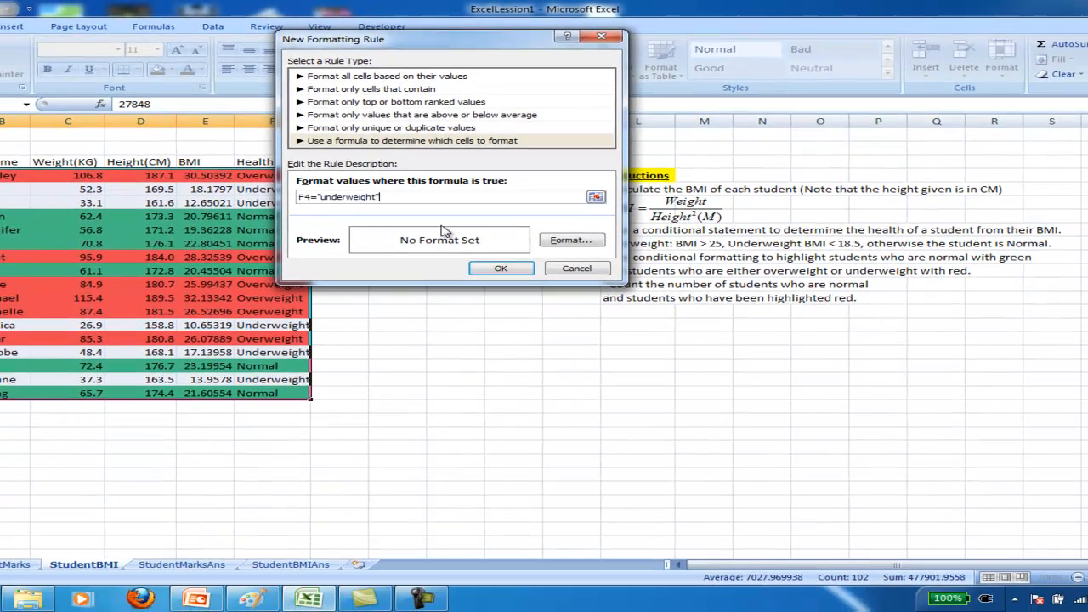
# Give the underweight rule a red fill, apply it, and check the Health cells of the first students.
pyautogui.click(568, 241)
pyautogui.click(321, 163)
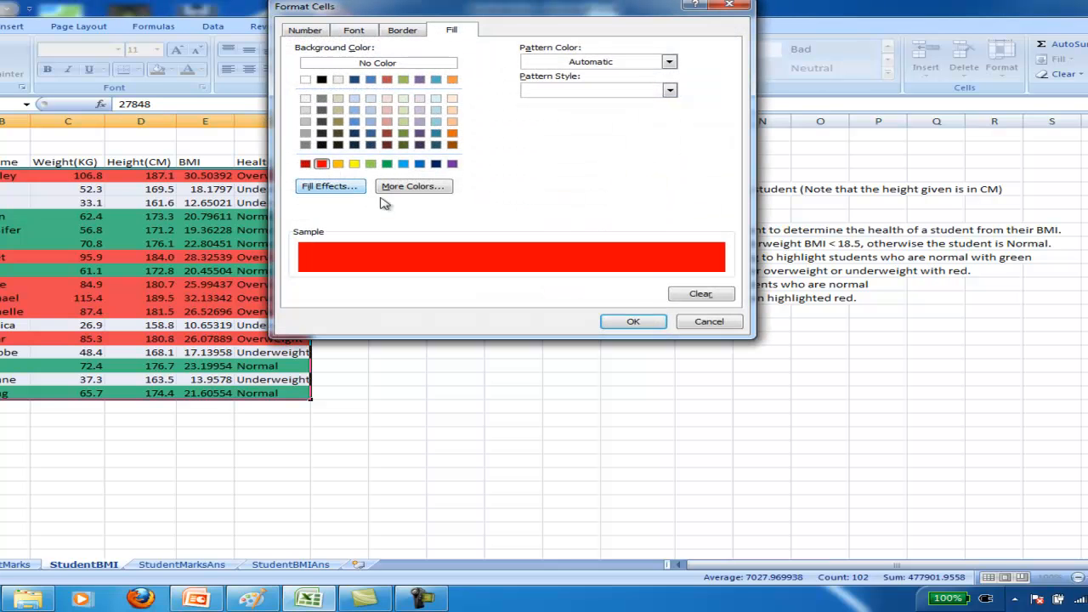
pyautogui.click(653, 321)
pyautogui.click(501, 269)
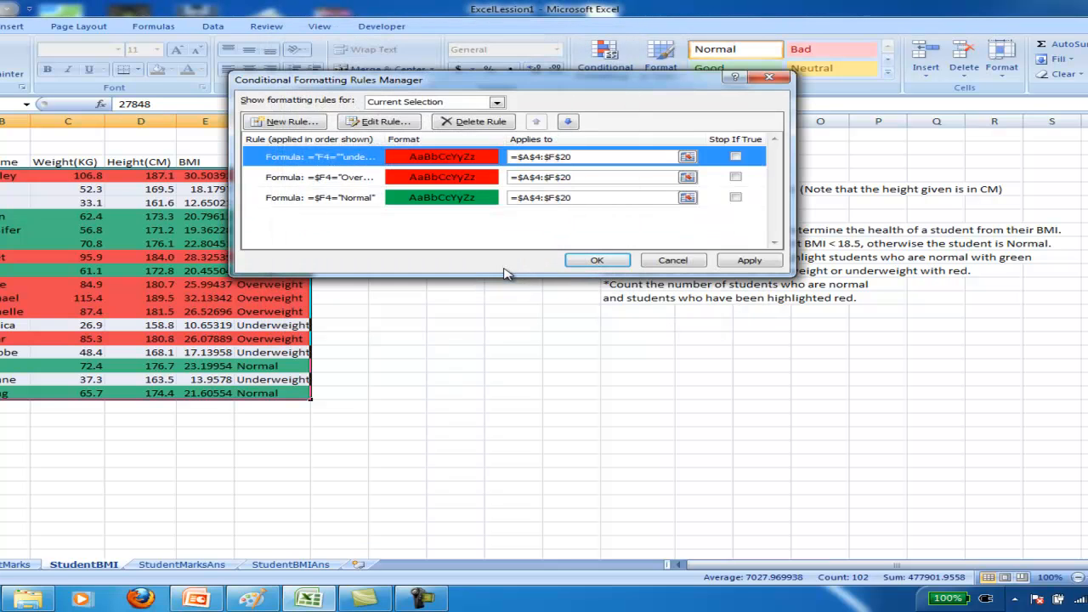
pyautogui.click(582, 260)
pyautogui.click(298, 191)
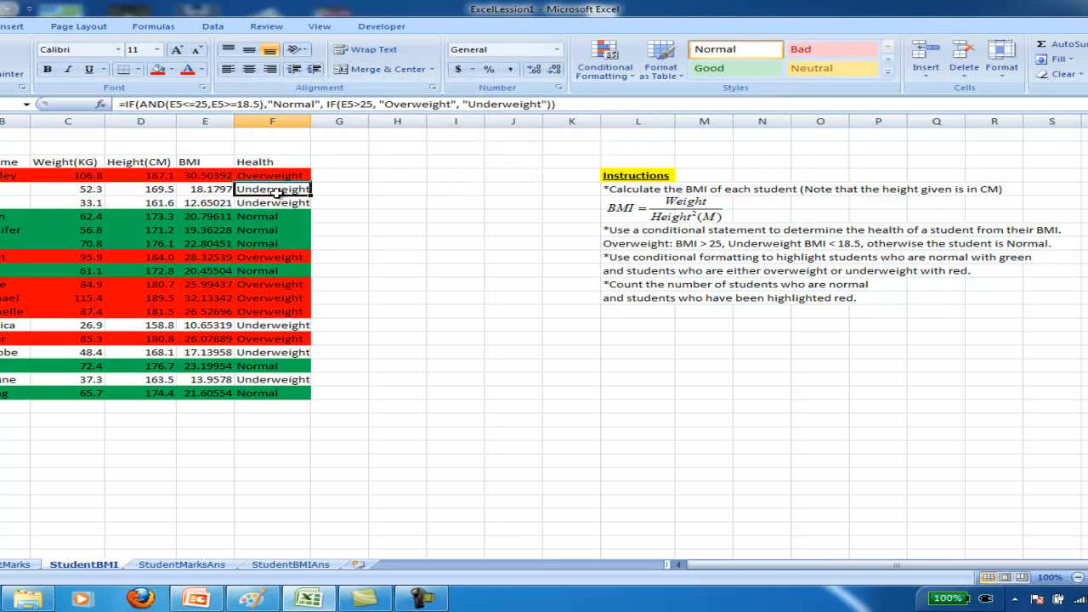
pyautogui.click(294, 175)
# Reopen the underweight rule for the student rows and remove the stray quotation marks at the start and end of its condition.
pyautogui.moveTo(1, 175)
pyautogui.mouseDown()
pyautogui.moveTo(114, 206)
pyautogui.moveTo(305, 393)
pyautogui.mouseUp()
pyautogui.click(605, 64)
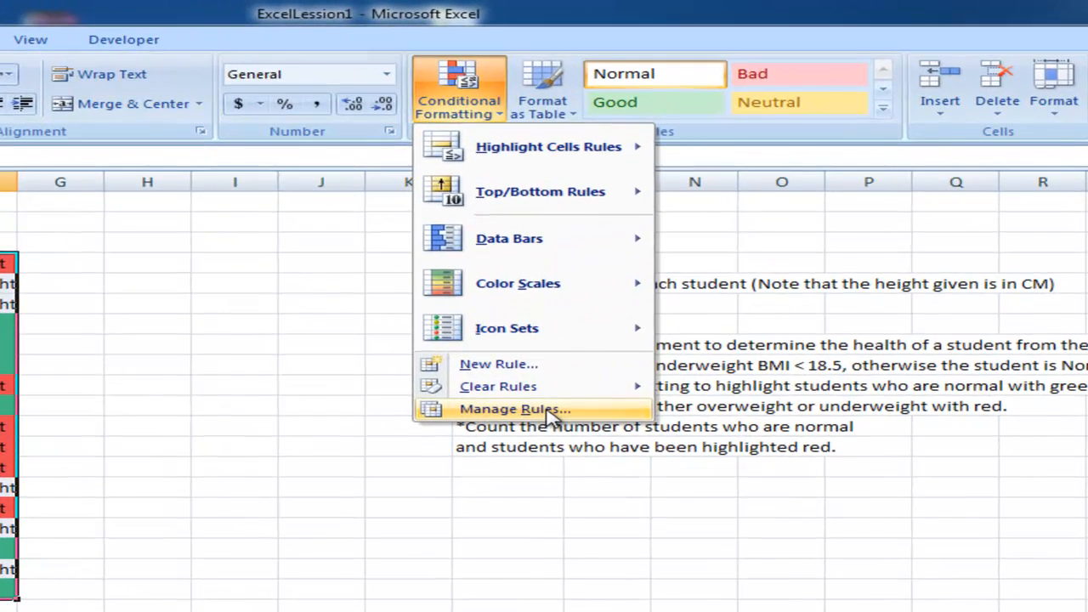
pyautogui.click(594, 358)
pyautogui.moveTo(293, 129); pyautogui.dragTo(520, 142)
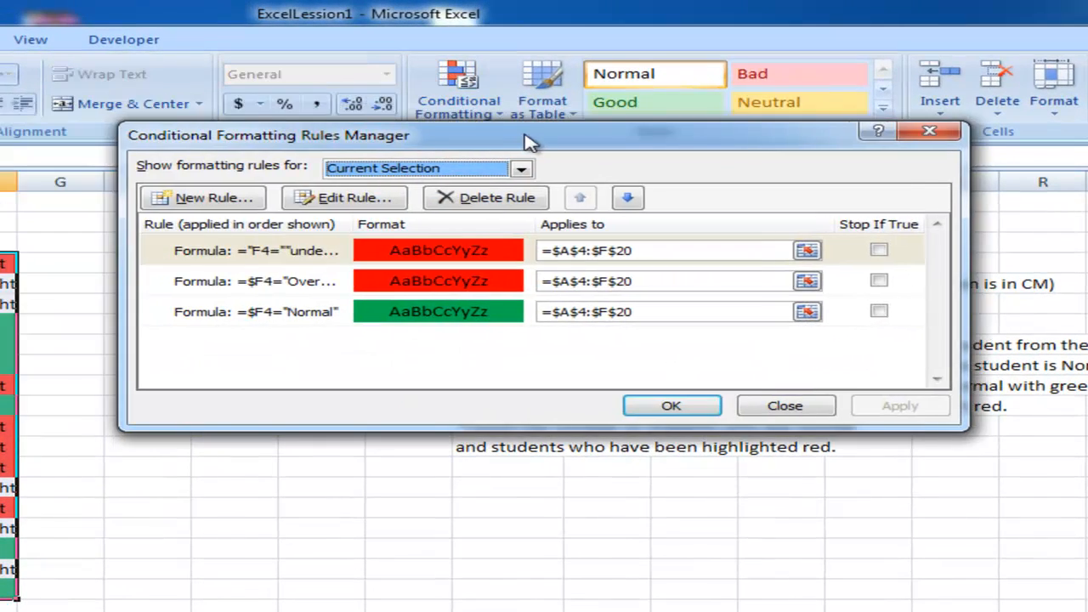
pyautogui.click(298, 257)
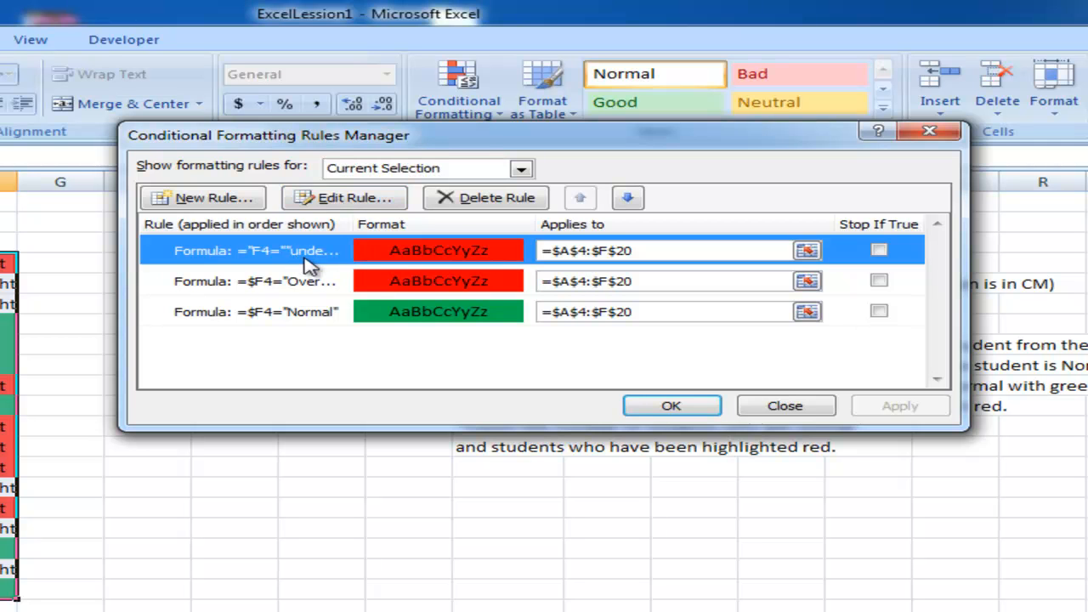
pyautogui.click(372, 202)
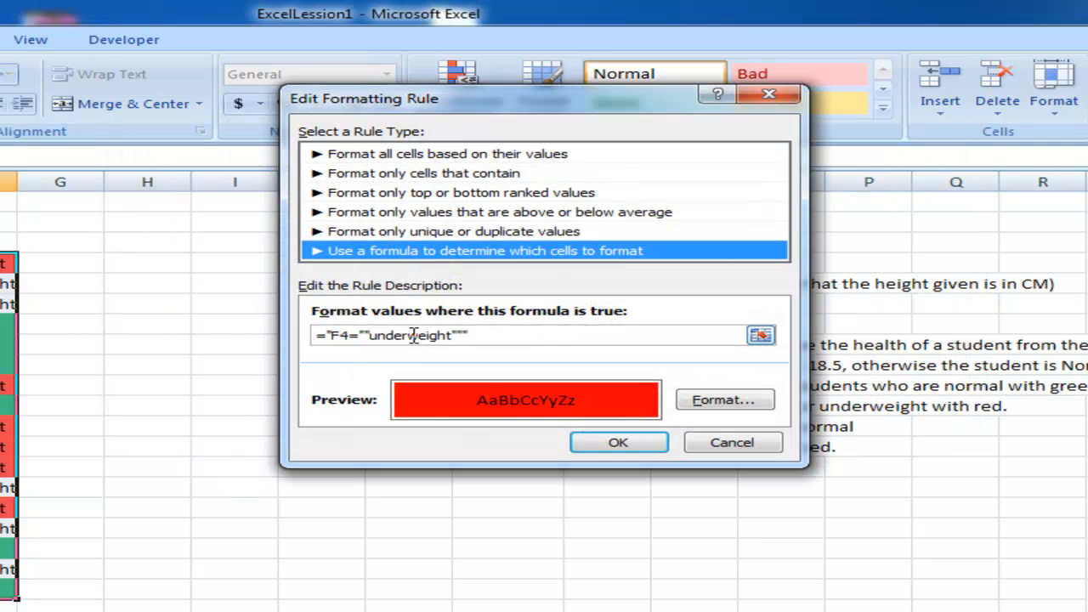
pyautogui.click(331, 337)
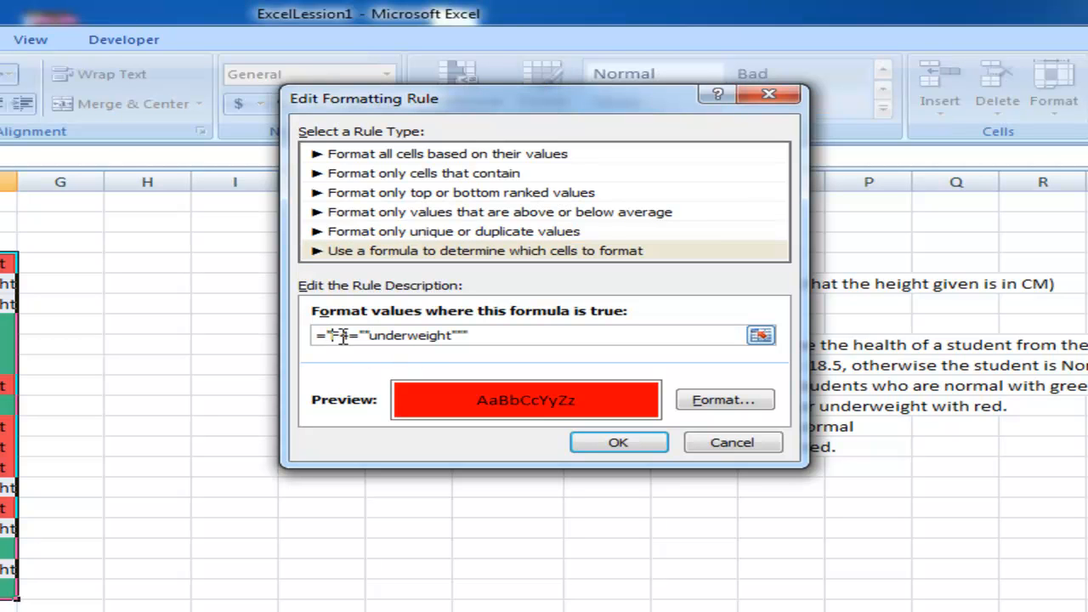
pyautogui.press('BackSpace')
pyautogui.click(468, 336)
pyautogui.press('BackSpace')
pyautogui.press('BackSpace')
# Correct the quotation marks around the text so the condition reads =F4="underweight", and apply the rule to the student rows.
pyautogui.click(366, 335)
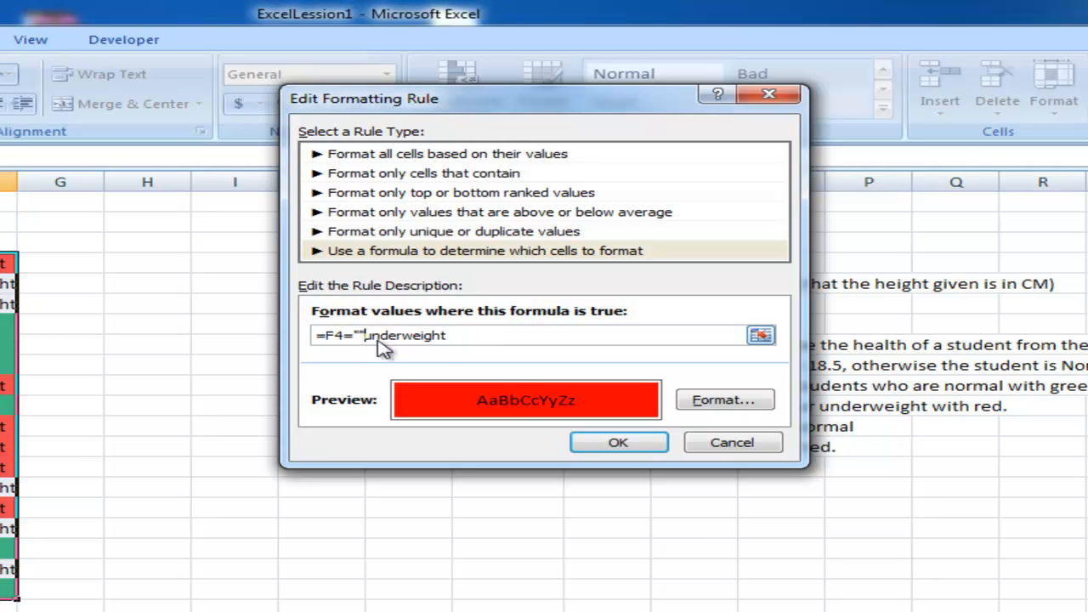
pyautogui.press('BackSpace')
pyautogui.press('BackSpace')
pyautogui.write('"+$B$4')
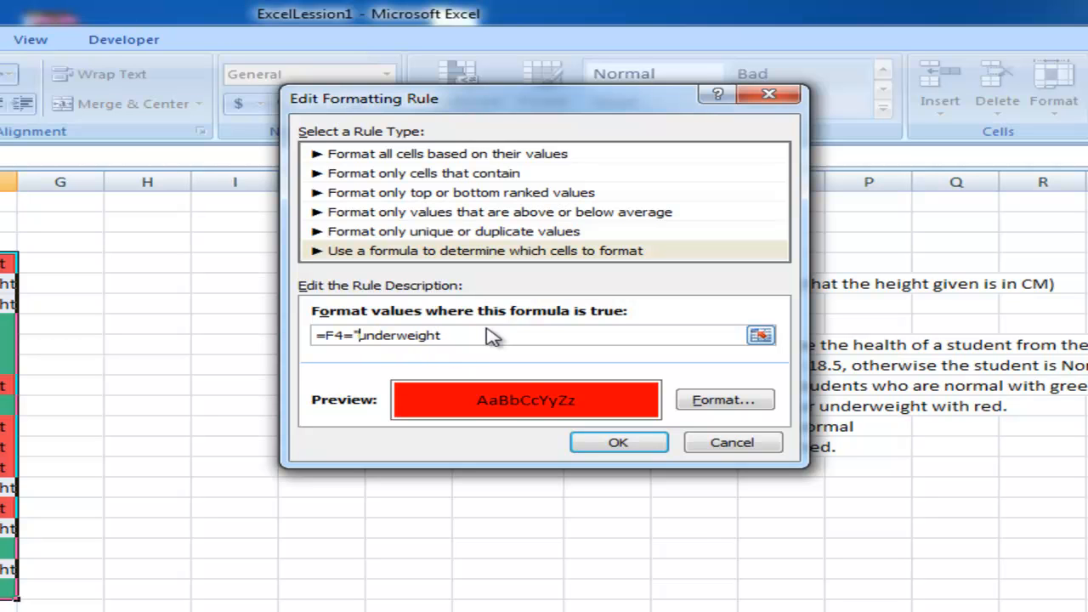
pyautogui.press('BackSpace')
pyautogui.press('BackSpace')
pyautogui.press('BackSpace')
pyautogui.press('BackSpace')
pyautogui.press('BackSpace')
pyautogui.write('"')
pyautogui.click(618, 442)
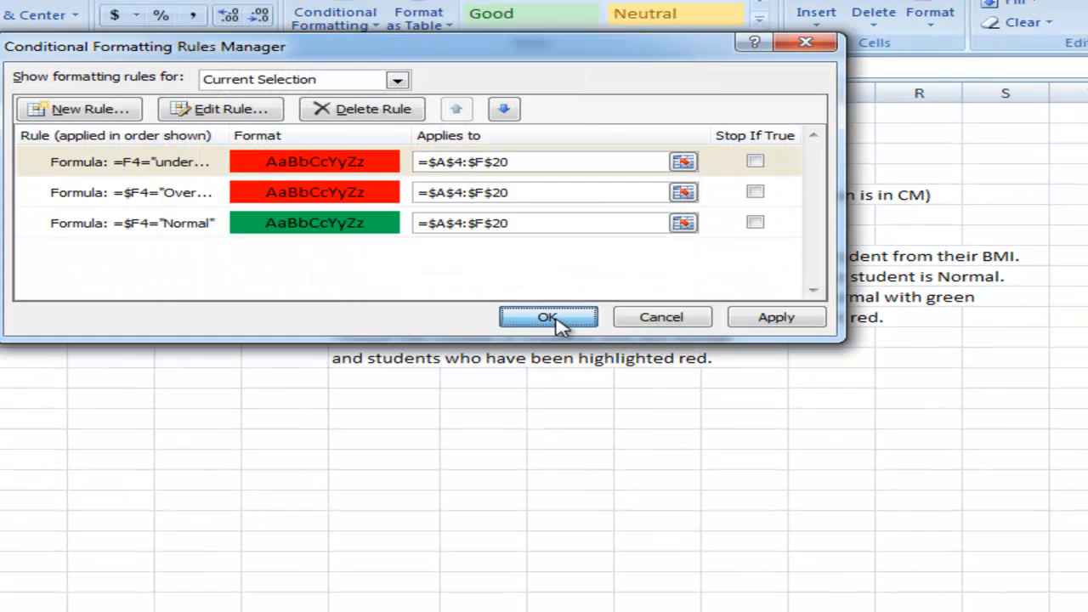
pyautogui.click(557, 318)
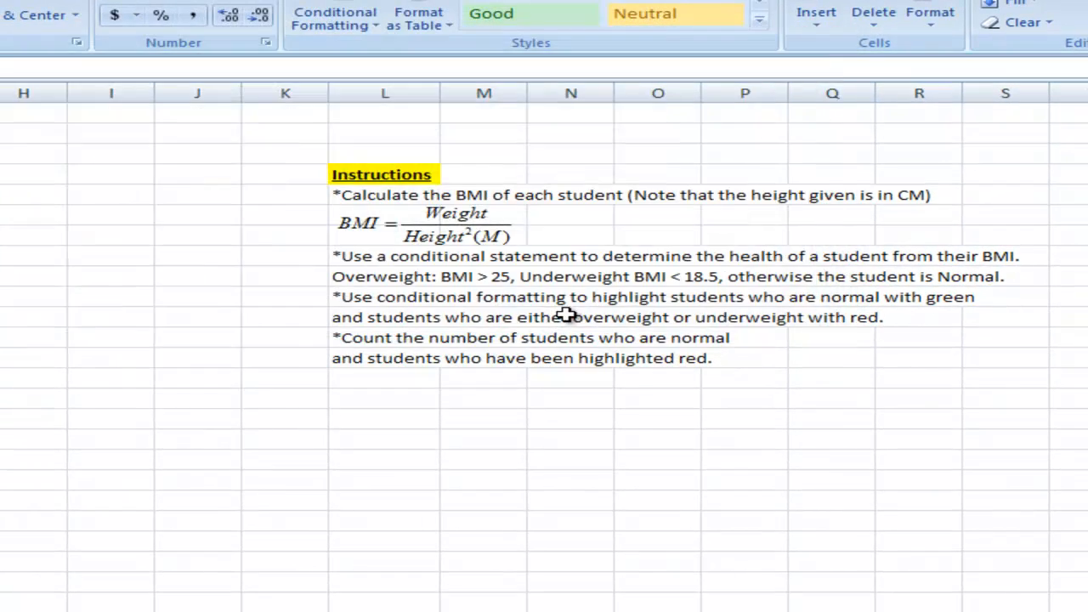
# Replace the underweight rule's condition with =$F4="Underweight" and apply it to the student rows.
pyautogui.click(327, 18)
pyautogui.click(462, 321)
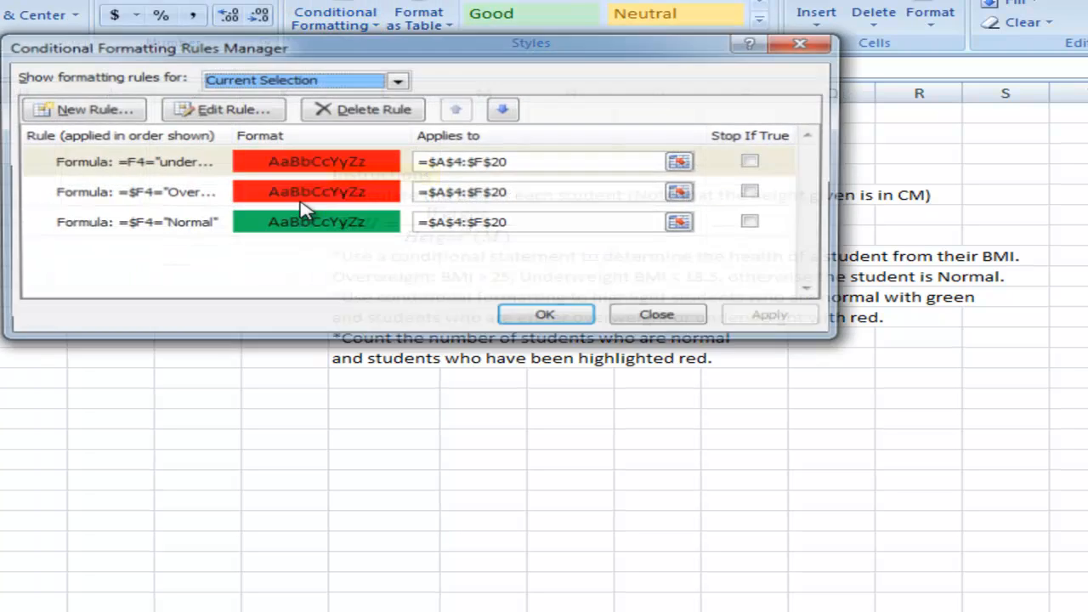
pyautogui.doubleClick(183, 161)
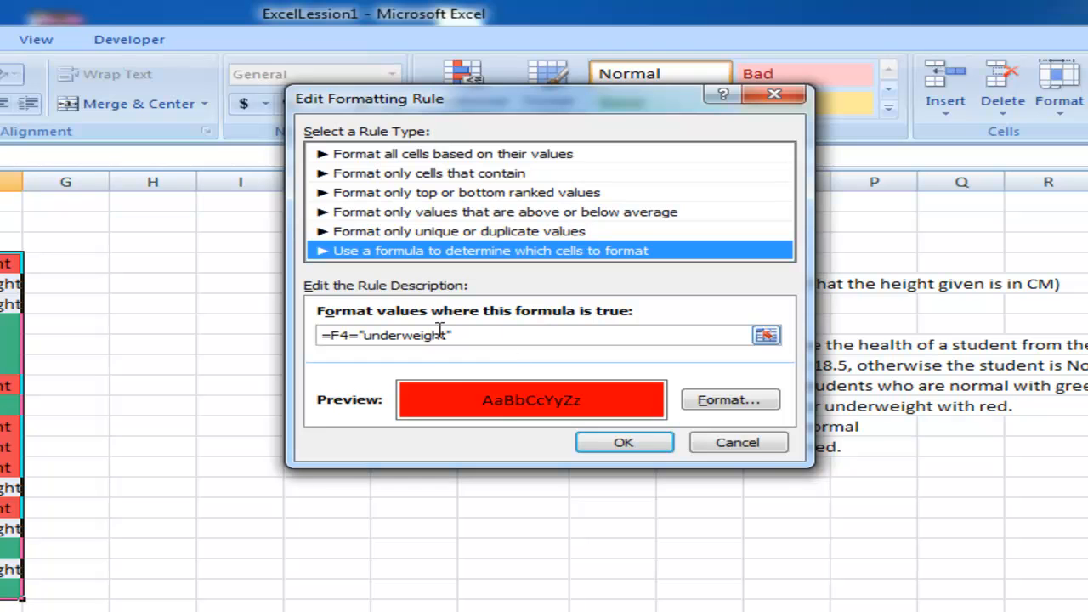
pyautogui.moveTo(461, 337); pyautogui.dragTo(320, 336)
pyautogui.press('BackSpace')
pyautogui.click(12, 263)
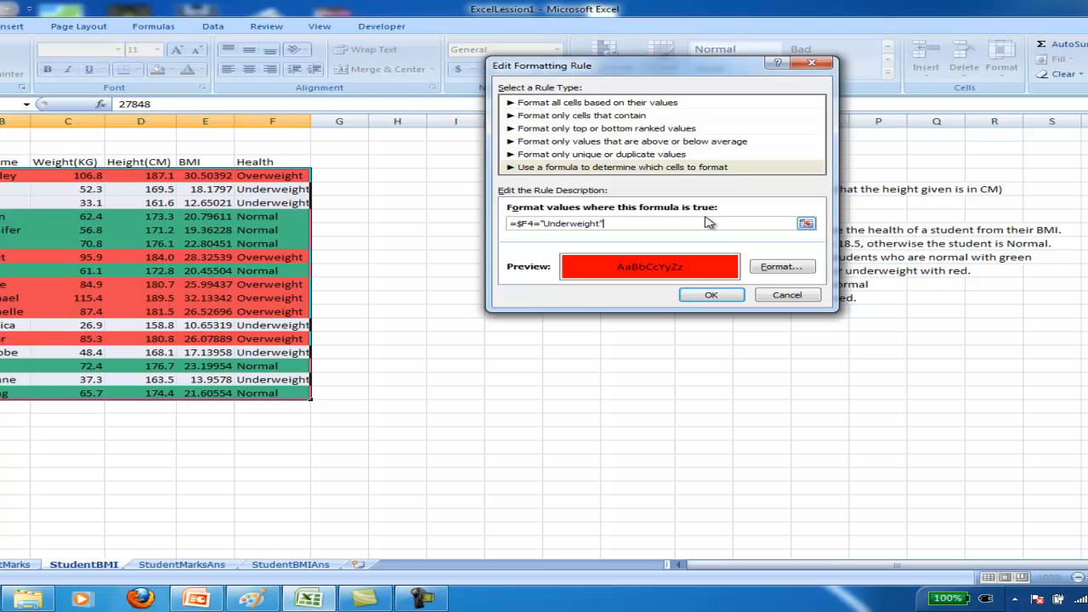
pyautogui.press('Return')
pyautogui.click(747, 267)
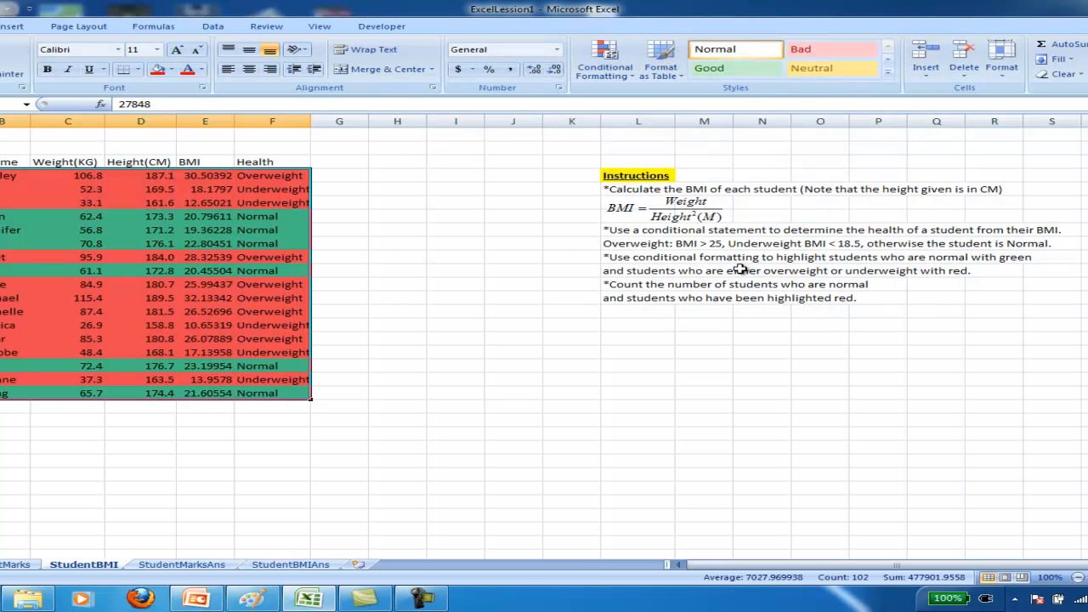
pyautogui.click(229, 204)
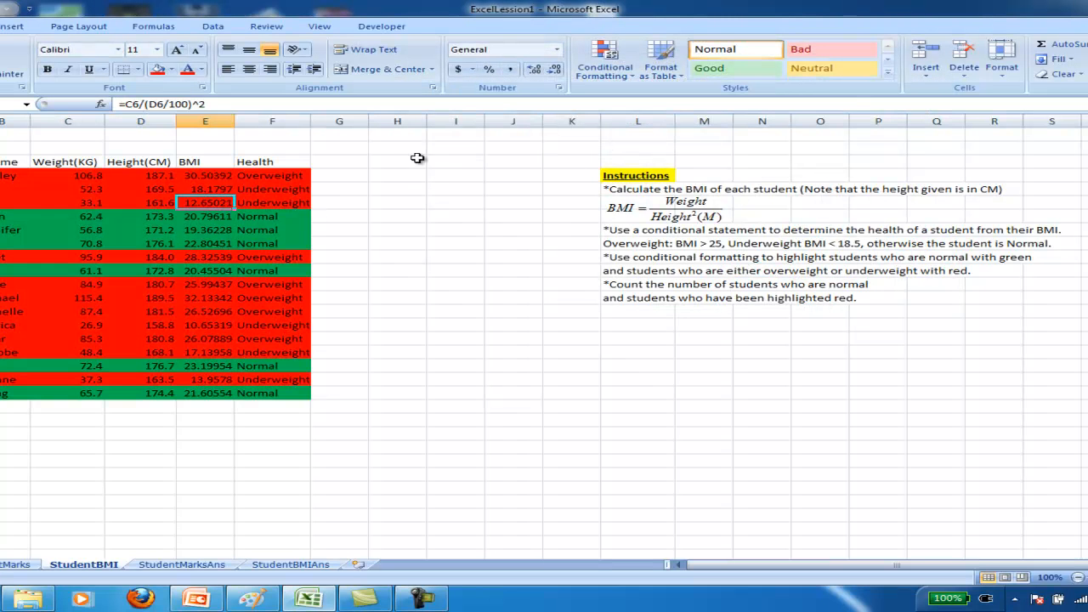
pyautogui.click(396, 150)
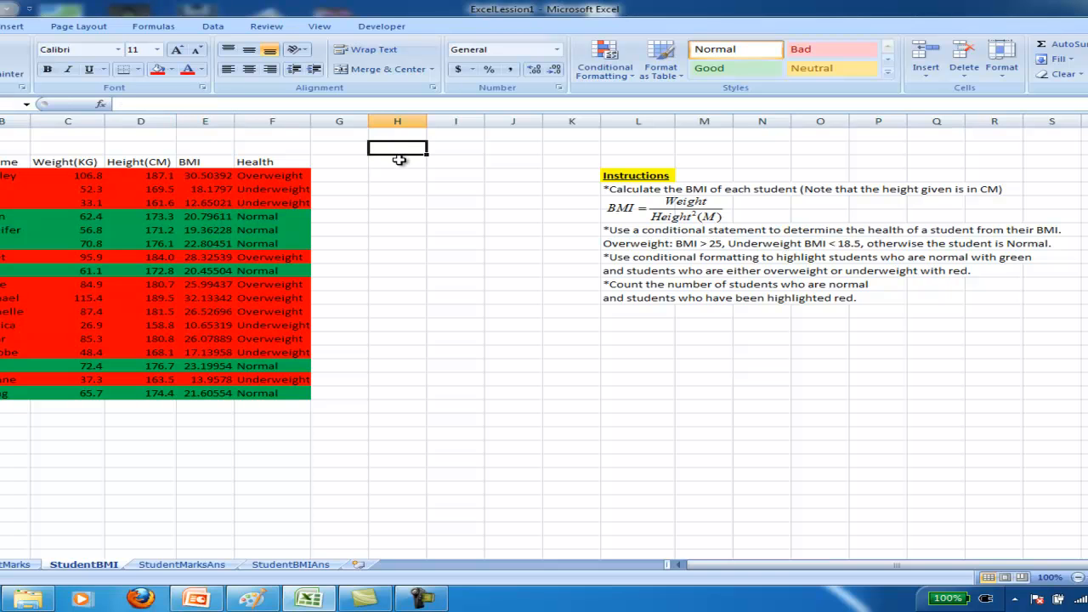
pyautogui.write('=')
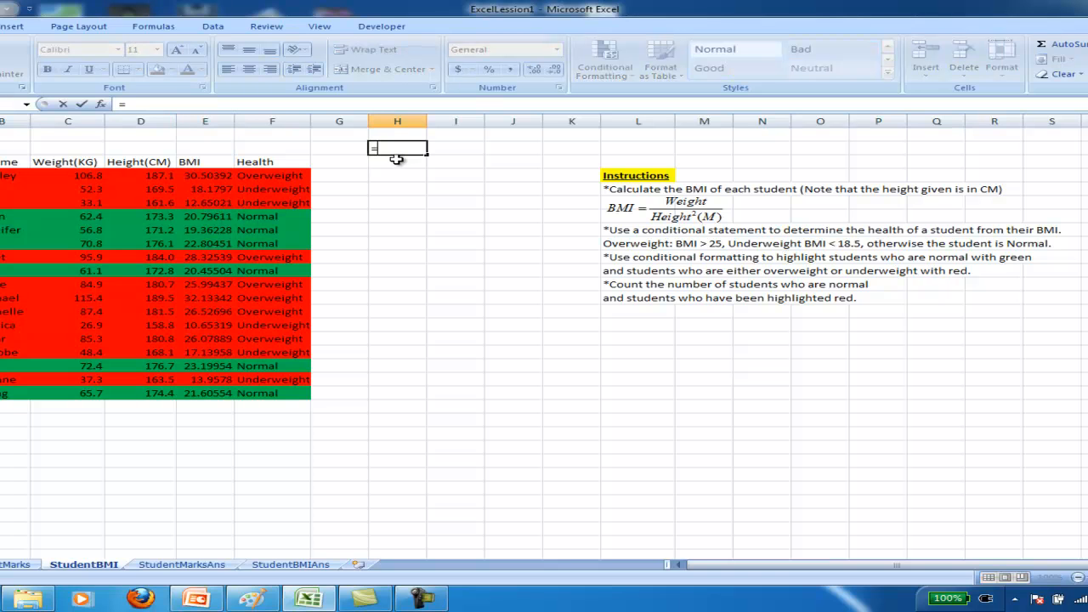
pyautogui.write('Normal')
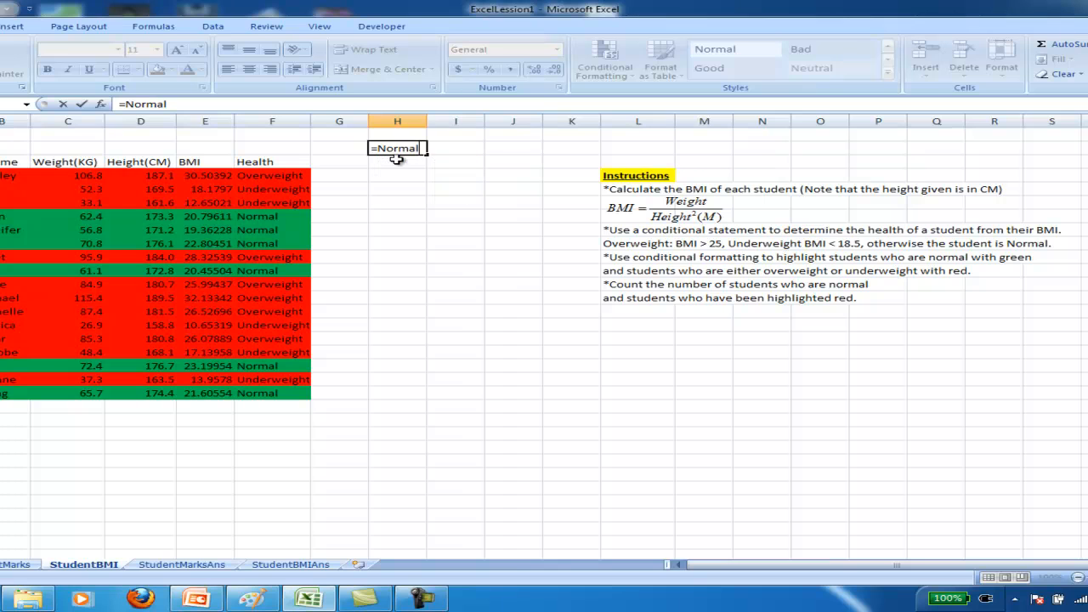
pyautogui.press('Tab')
pyautogui.click(396, 159)
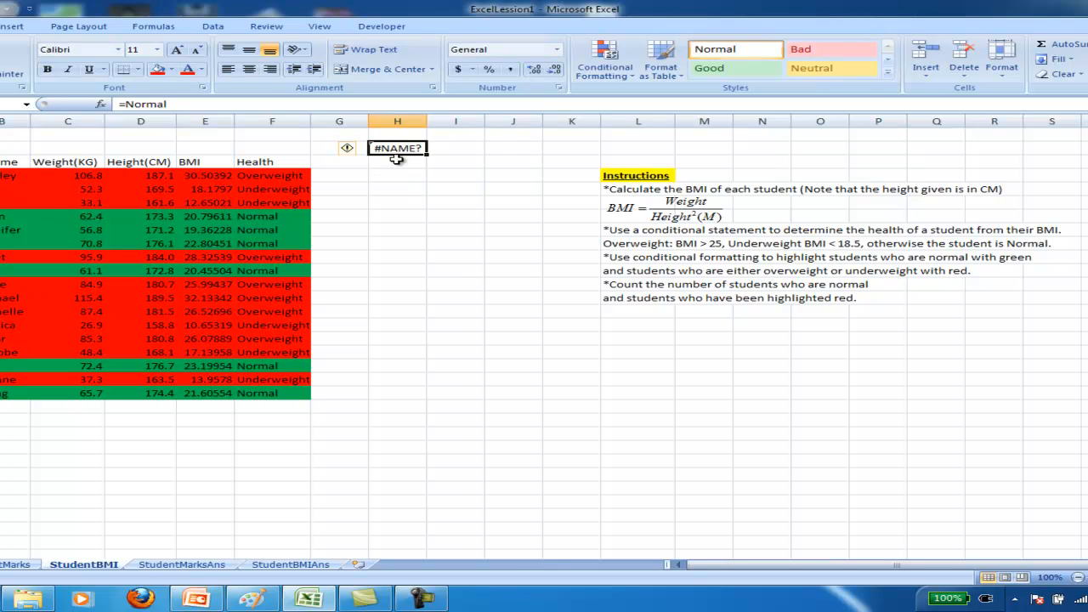
# Label cell H2 Normal and count the normal students in I2 with =countif(F4:F20,"Normal").
pyautogui.press('BackSpace')
pyautogui.write('Normal')
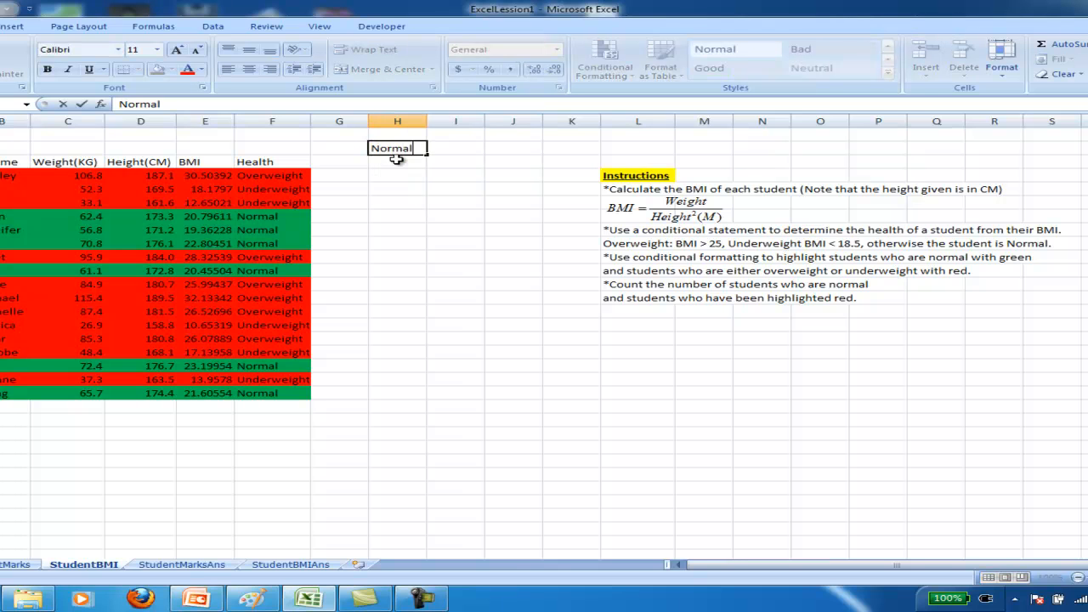
pyautogui.press('Tab')
pyautogui.write('=countif(')
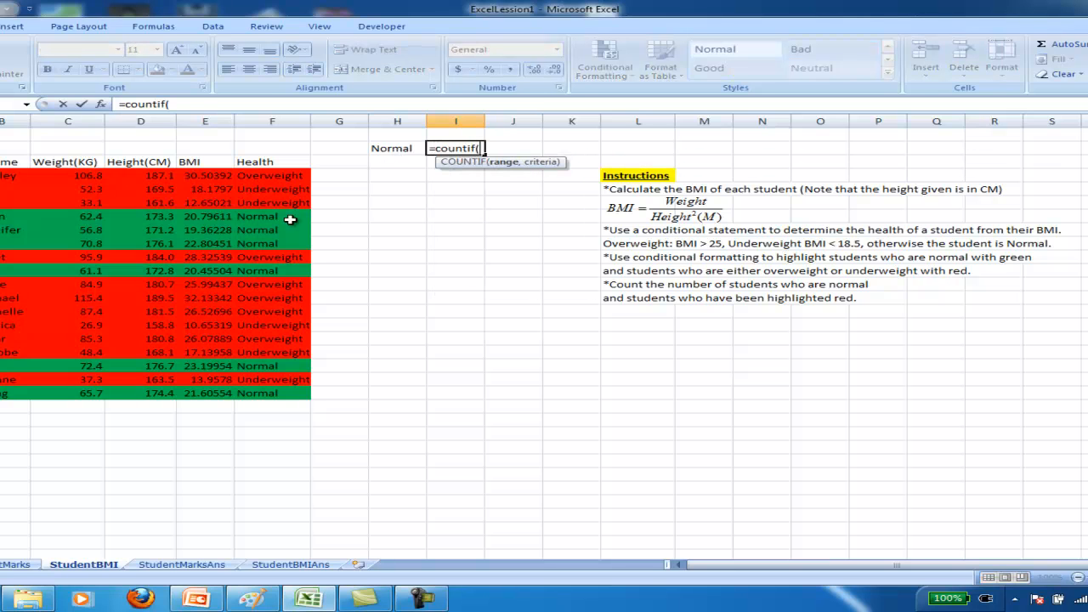
pyautogui.moveTo(254, 175); pyautogui.dragTo(254, 393)
pyautogui.write(',N')
pyautogui.press('BackSpace')
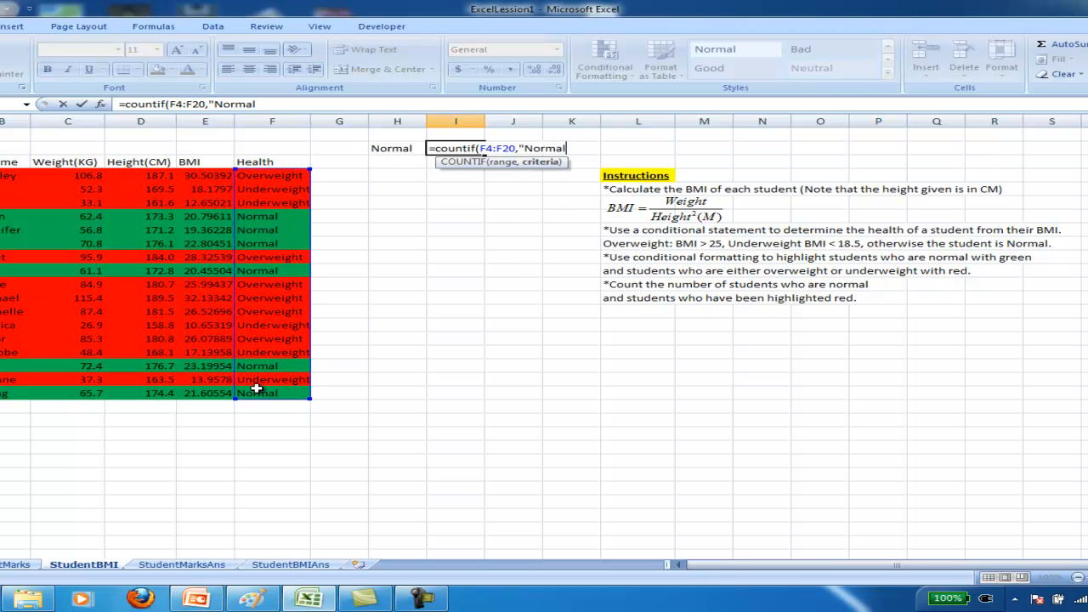
pyautogui.write('"Normal")')
pyautogui.press('Return')
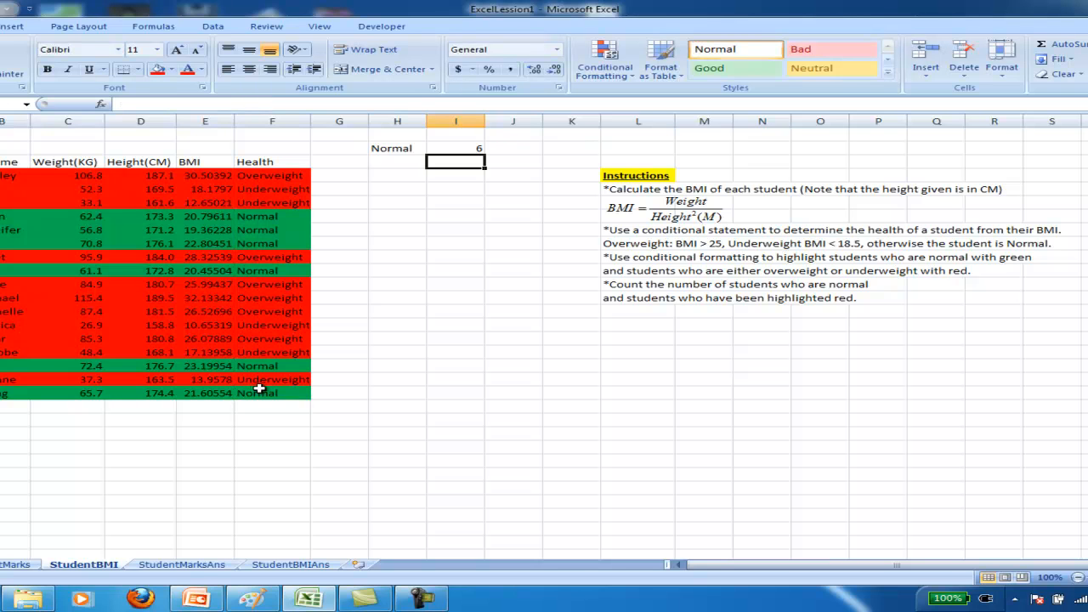
# Label cell H3 unhealthy and widen column H slightly to fit the text.
pyautogui.click(401, 168)
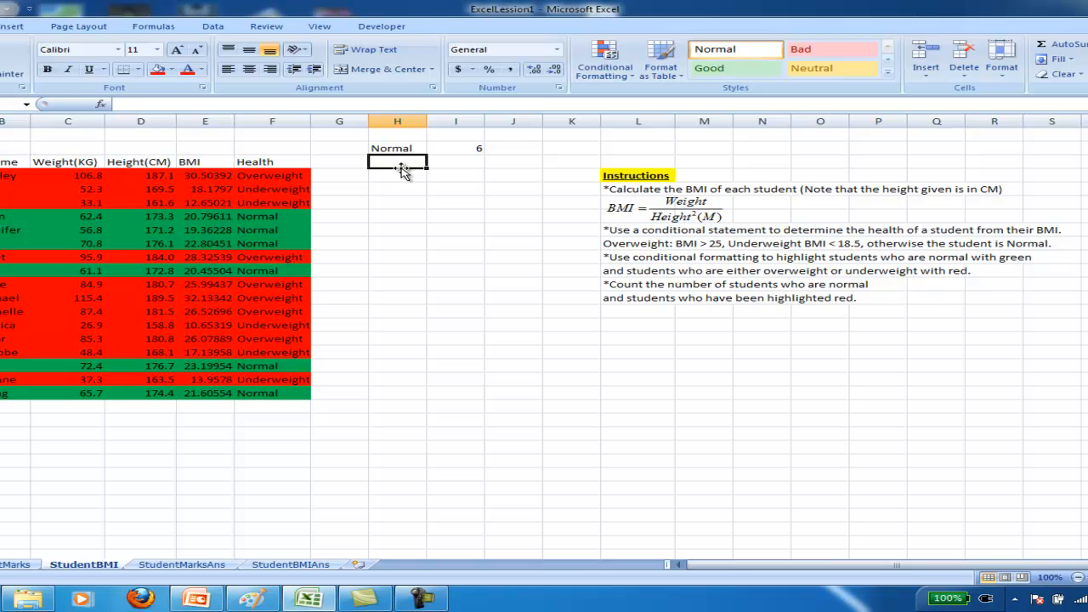
pyautogui.write('Abnor')
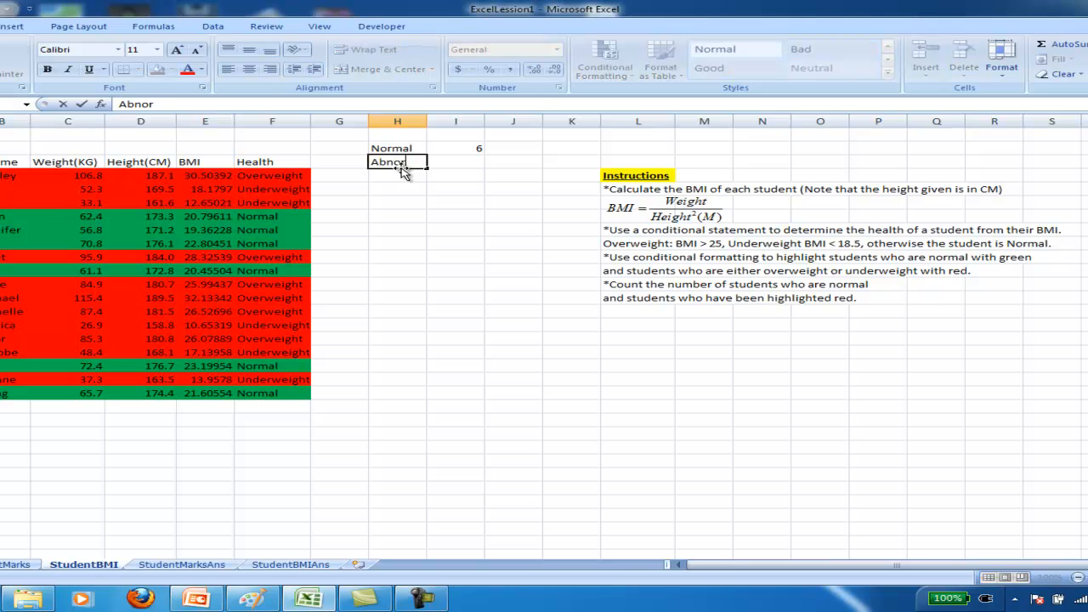
pyautogui.press('BackSpace')
pyautogui.press('BackSpace')
pyautogui.press('BackSpace')
pyautogui.write('unhealthy')
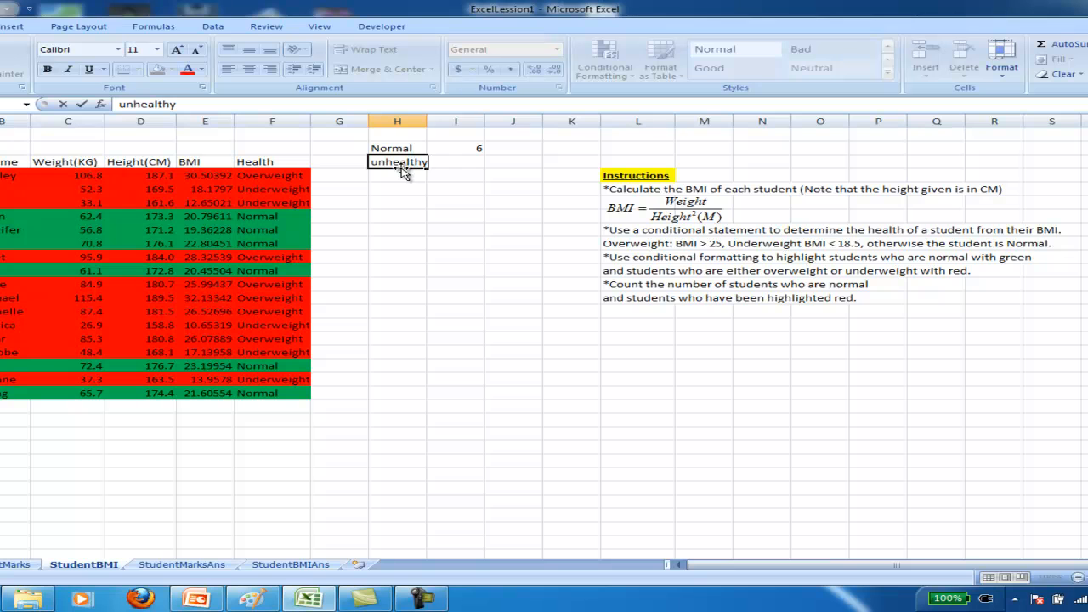
pyautogui.click(433, 122)
pyautogui.moveTo(424, 125); pyautogui.dragTo(438, 125)
# Count the red-highlighted students in I3 with =countif(F4:F20, "Overweight")+countif(F4:F20,"underweight").
pyautogui.click(467, 162)
pyautogui.write('=')
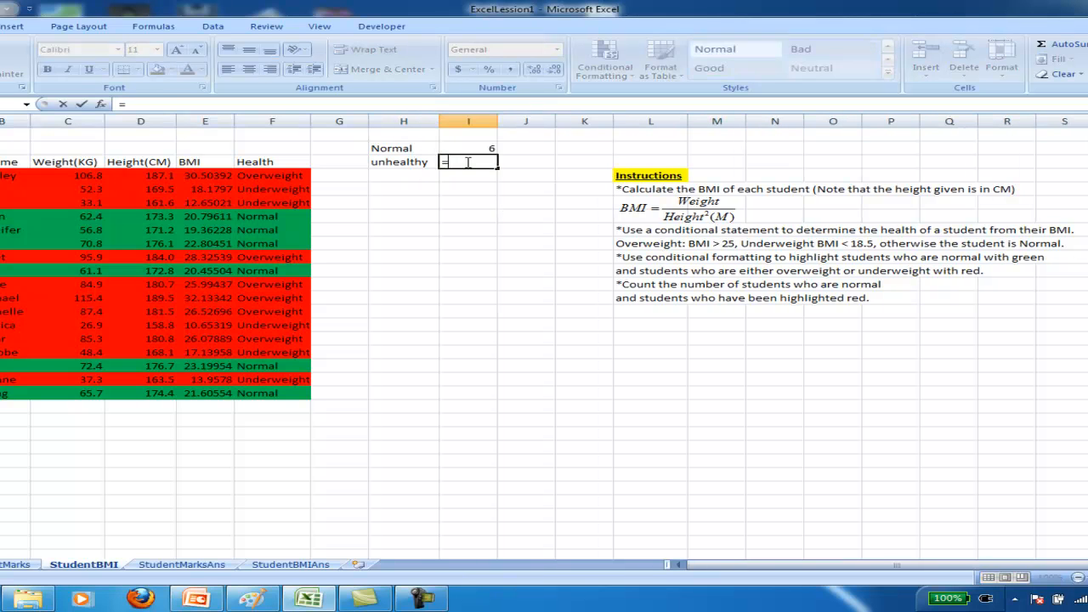
pyautogui.write('countif(')
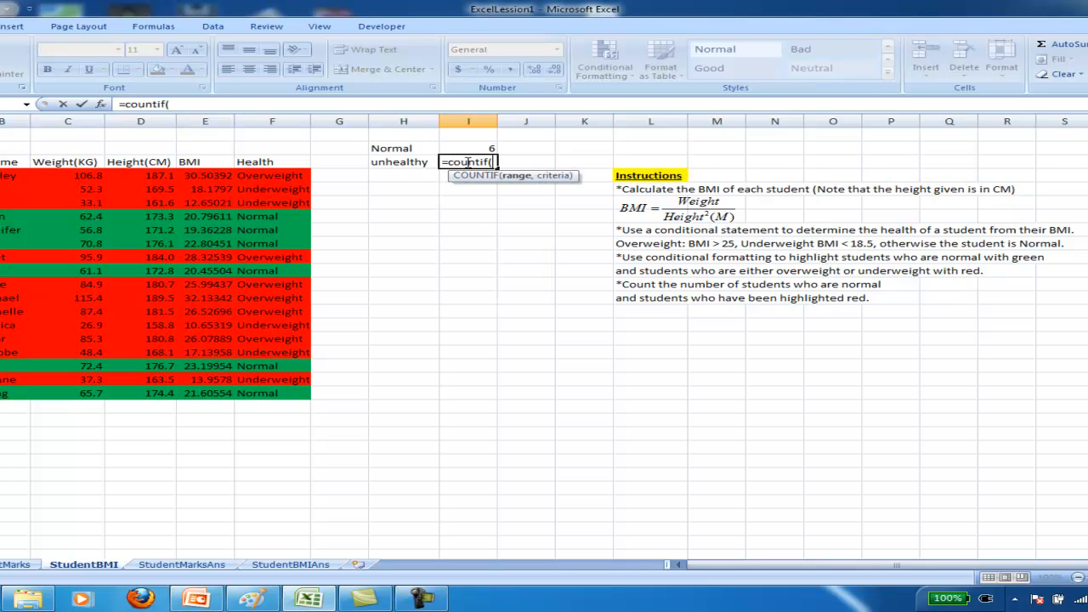
pyautogui.moveTo(279, 175); pyautogui.dragTo(281, 392)
pyautogui.write(',')
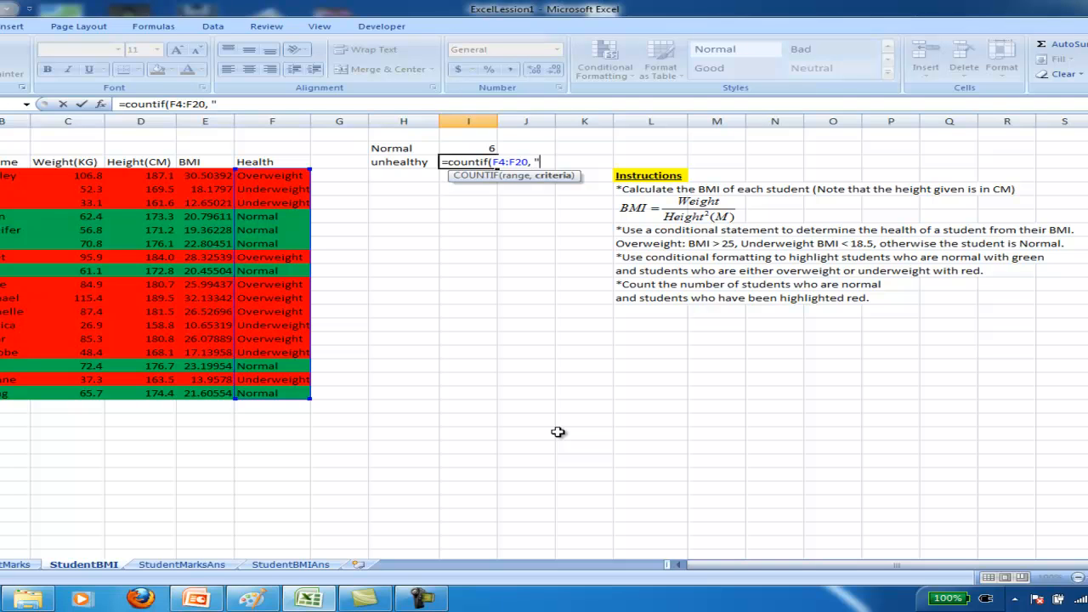
pyautogui.write(' "Overweight')
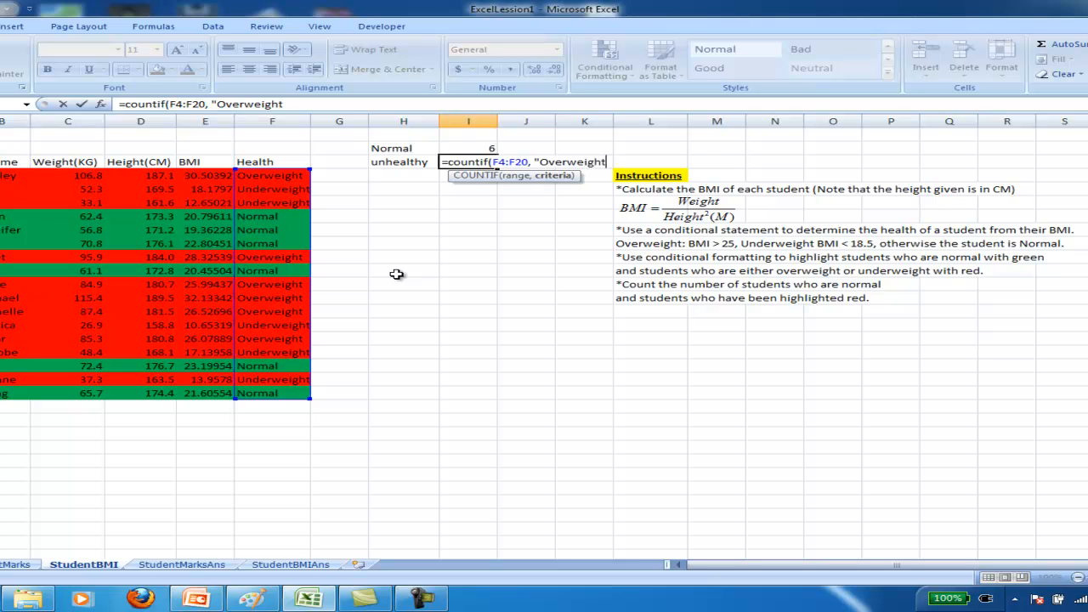
pyautogui.write('")+countif(')
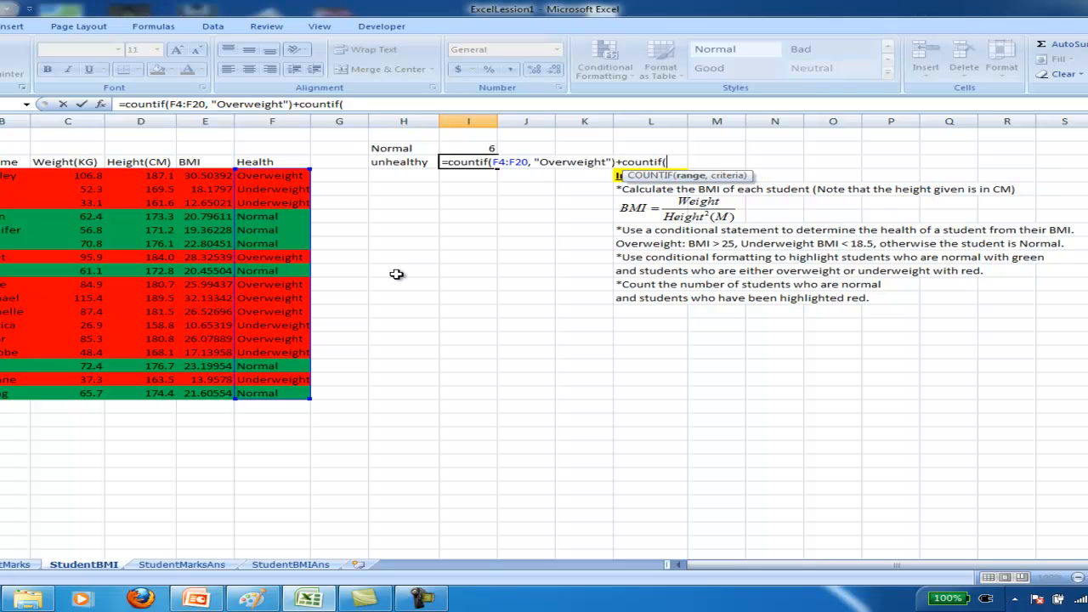
pyautogui.moveTo(277, 176); pyautogui.dragTo(296, 393)
pyautogui.write(',"underweight')
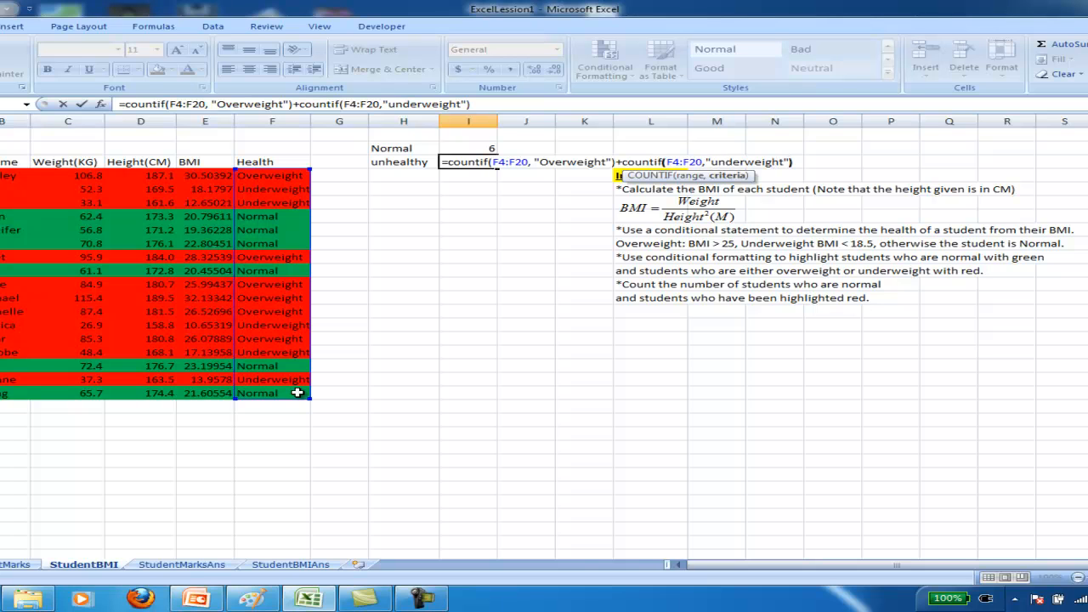
pyautogui.press('Return')
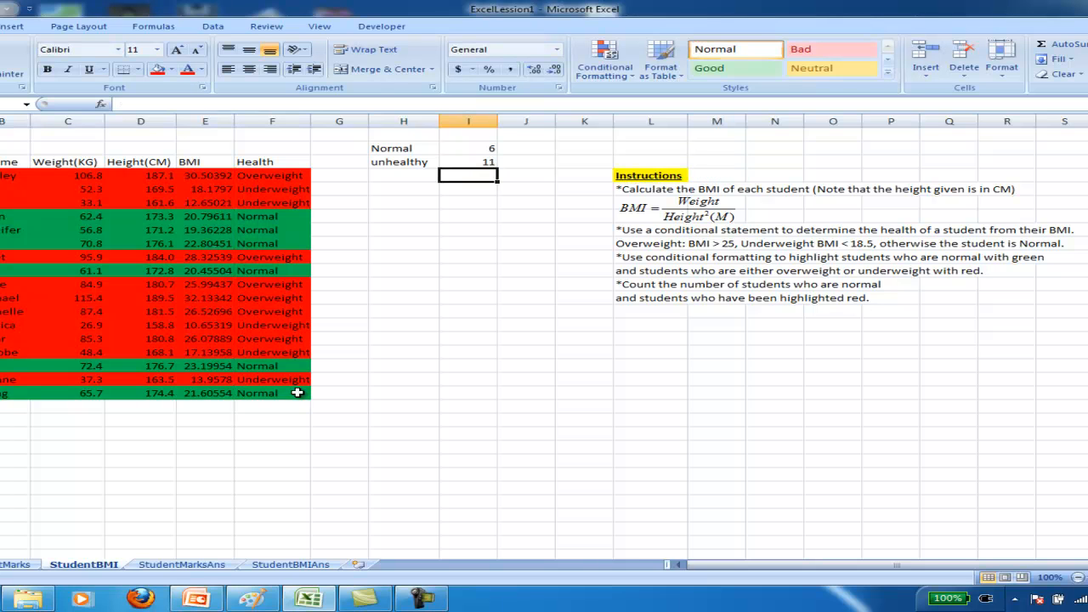
# Fill the unhealthy label and its count red, and the Normal label and its count green.
pyautogui.click(489, 160)
pyautogui.click(397, 149)
pyautogui.moveTo(396, 148); pyautogui.dragTo(466, 147)
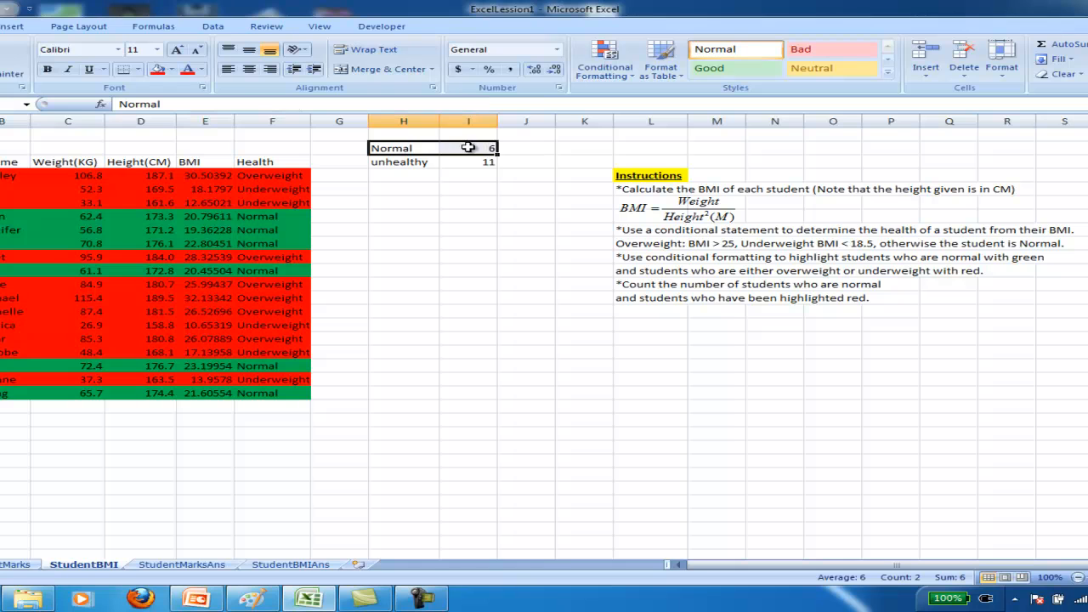
pyautogui.click(403, 168)
pyautogui.moveTo(486, 162)
pyautogui.mouseDown()
pyautogui.moveTo(399, 162)
pyautogui.moveTo(408, 149)
pyautogui.moveTo(480, 150)
pyautogui.mouseUp()
pyautogui.click(157, 70)
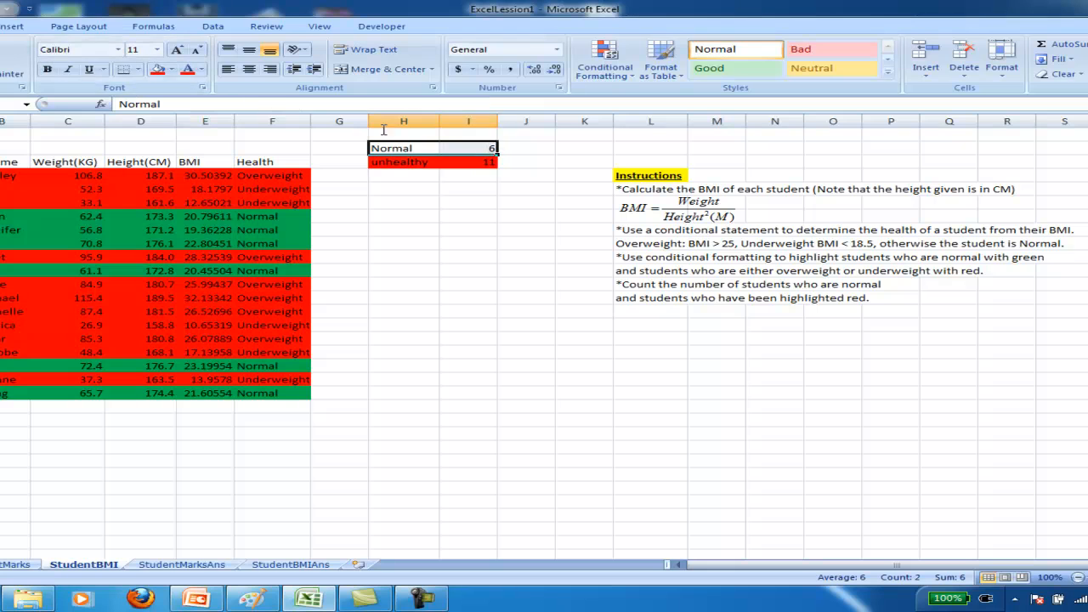
pyautogui.click(172, 72)
pyautogui.click(237, 166)
pyautogui.click(544, 287)
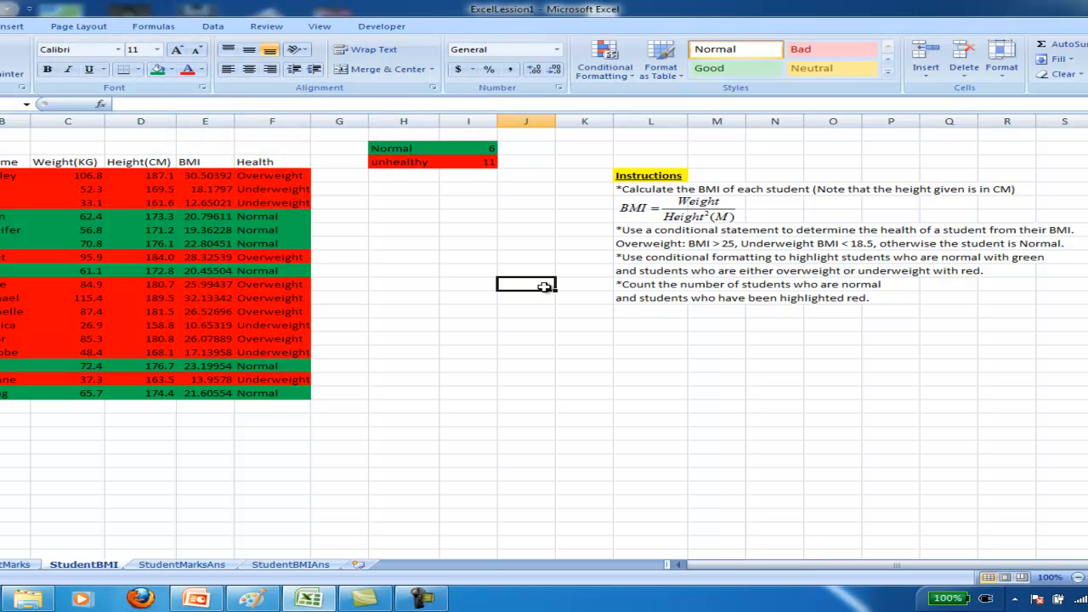
# Switch to the PowerPoint lesson slide and colour the "Using CountIF" bullet text red.
pyautogui.click(457, 252)
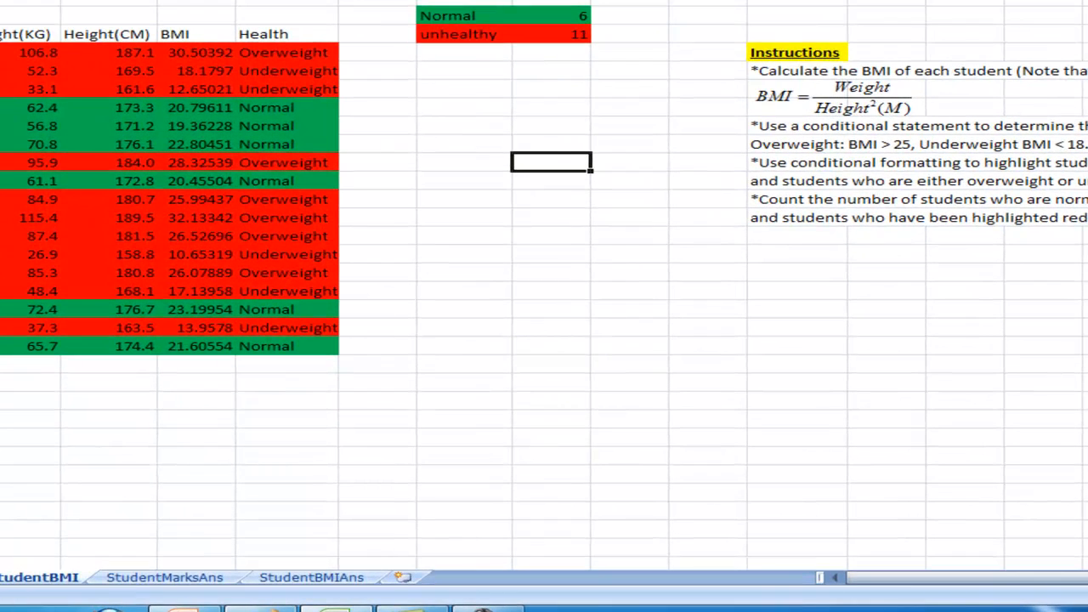
pyautogui.click(184, 609)
pyautogui.click(323, 243)
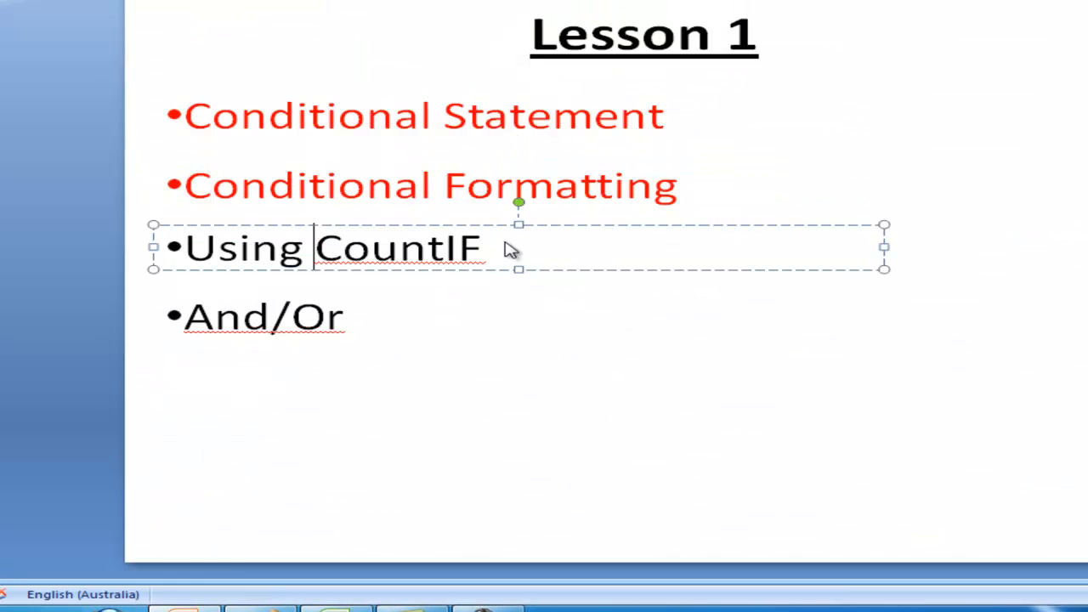
pyautogui.moveTo(481, 249); pyautogui.dragTo(244, 251)
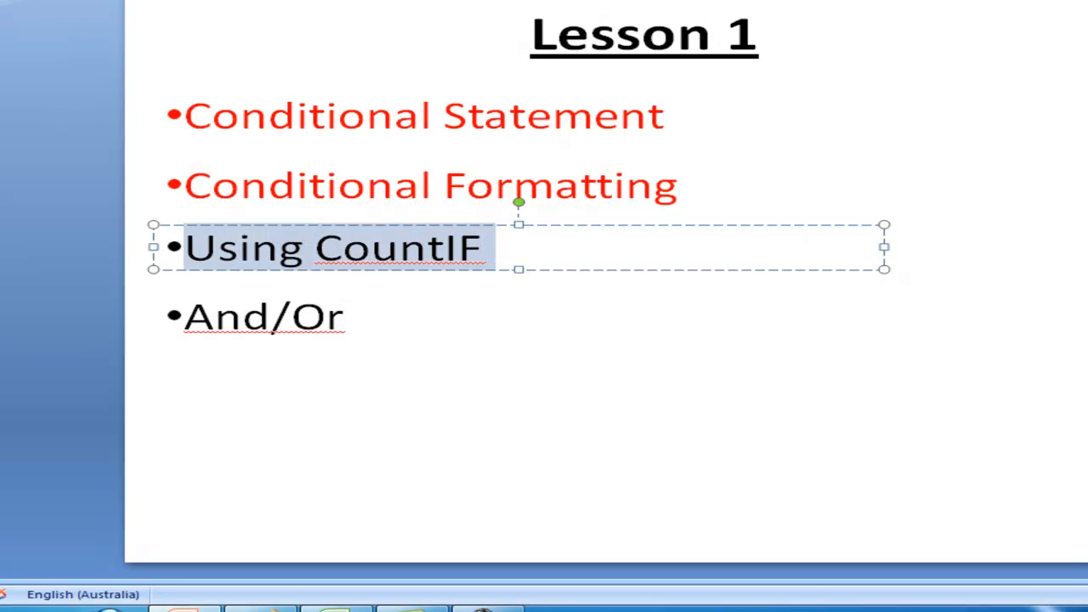
pyautogui.click(510, 2)
# Colour the "And/Or" bullet text red on the Lesson 1 slide.
pyautogui.click(305, 327)
pyautogui.click(354, 321)
pyautogui.click(338, 318)
pyautogui.moveTo(348, 318); pyautogui.dragTo(192, 317)
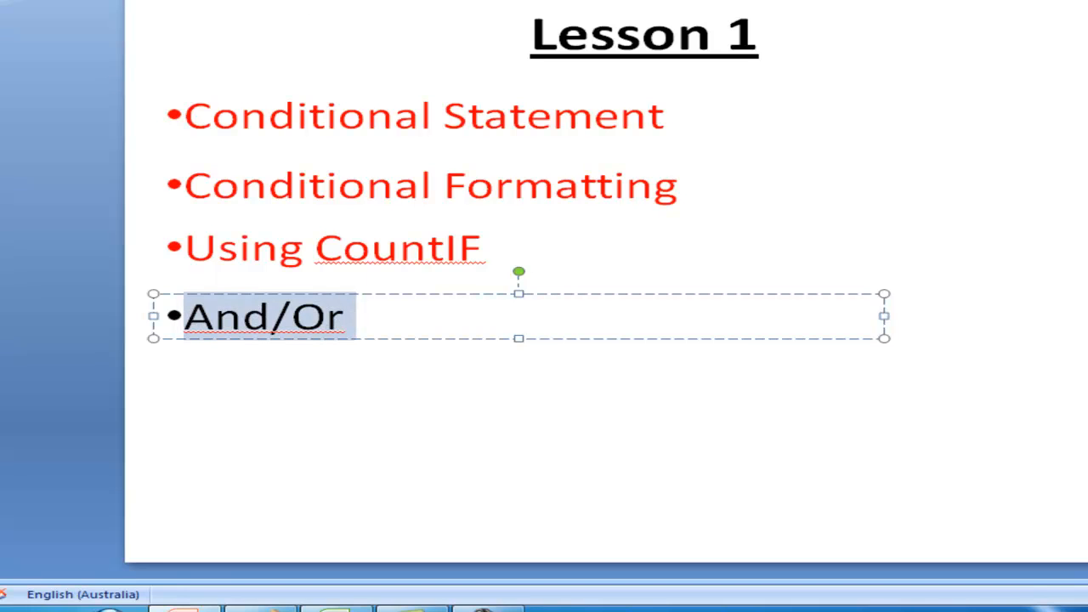
pyautogui.click(510, 2)
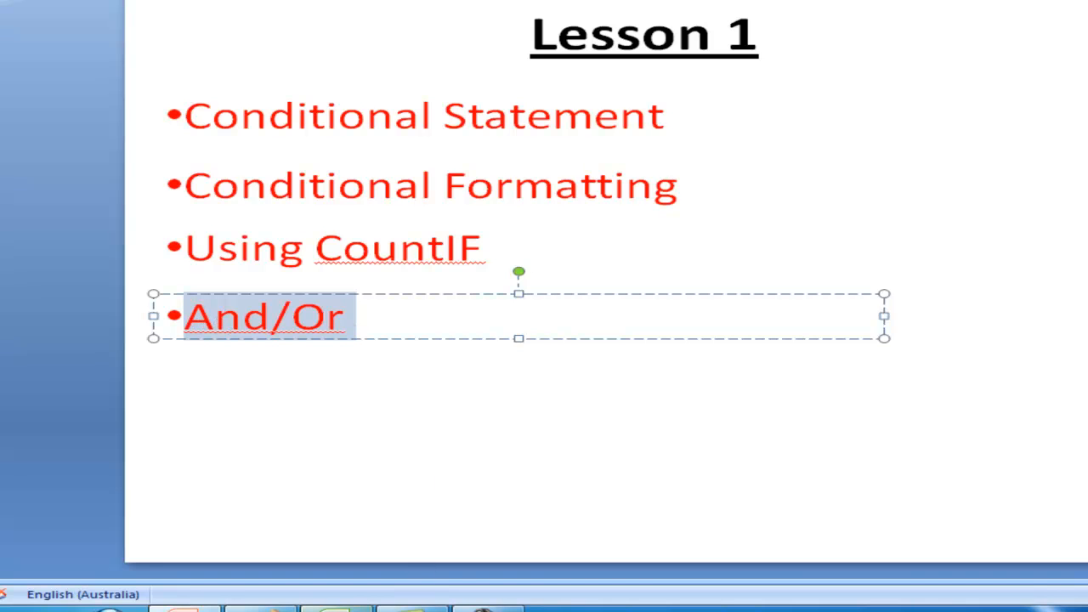
# Switch back to the Excel workbook and review the StudentMarksAns and StudentBMIAns answer sheets.
pyautogui.click(336, 609)
pyautogui.click(324, 60)
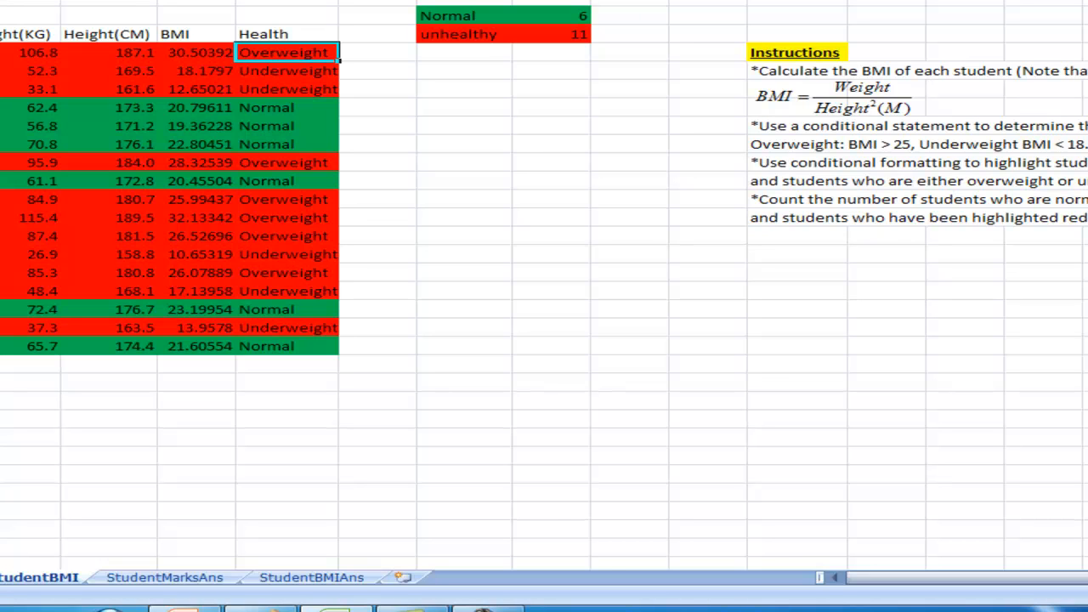
pyautogui.click(504, 201)
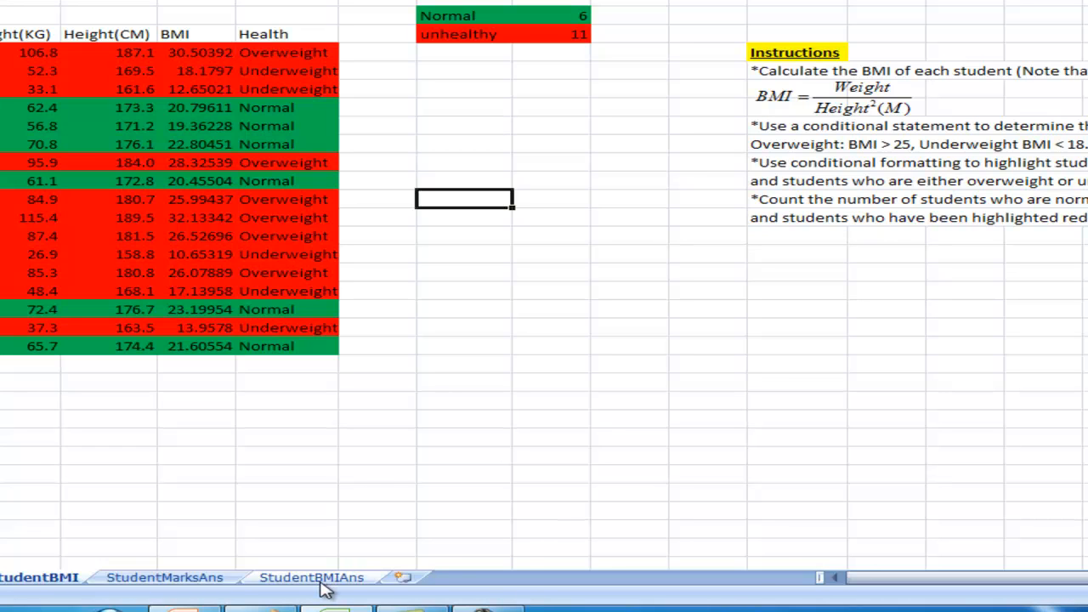
pyautogui.click(181, 581)
pyautogui.click(306, 581)
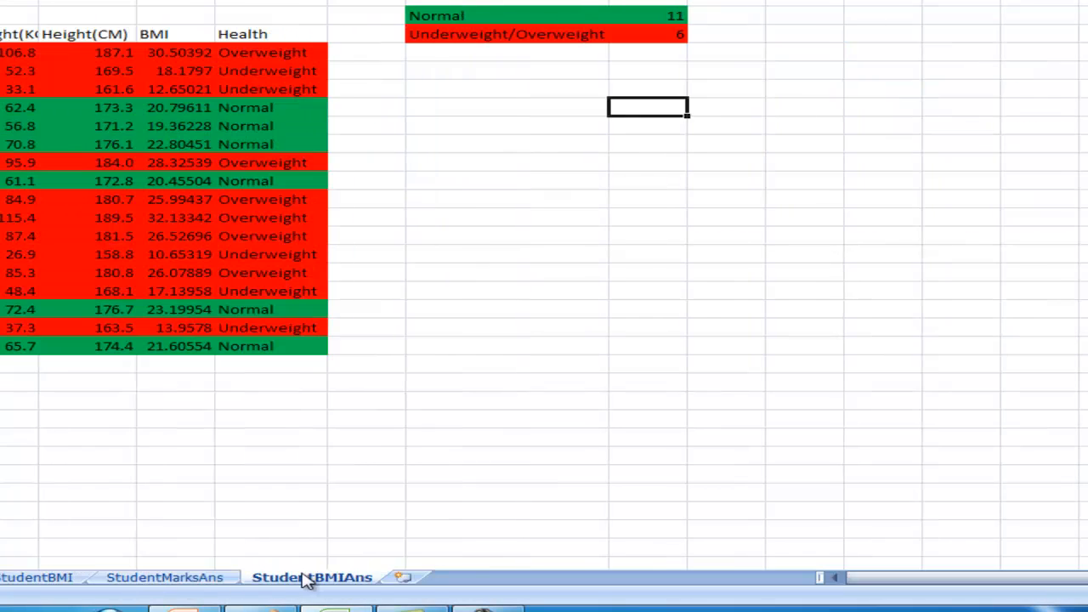
pyautogui.click(209, 581)
pyautogui.click(312, 578)
# Go back through the StudentMarksAns and StudentBMI sheets to review the completed StudentMarks sheet.
pyautogui.click(184, 579)
pyautogui.click(57, 581)
pyautogui.click(2, 579)
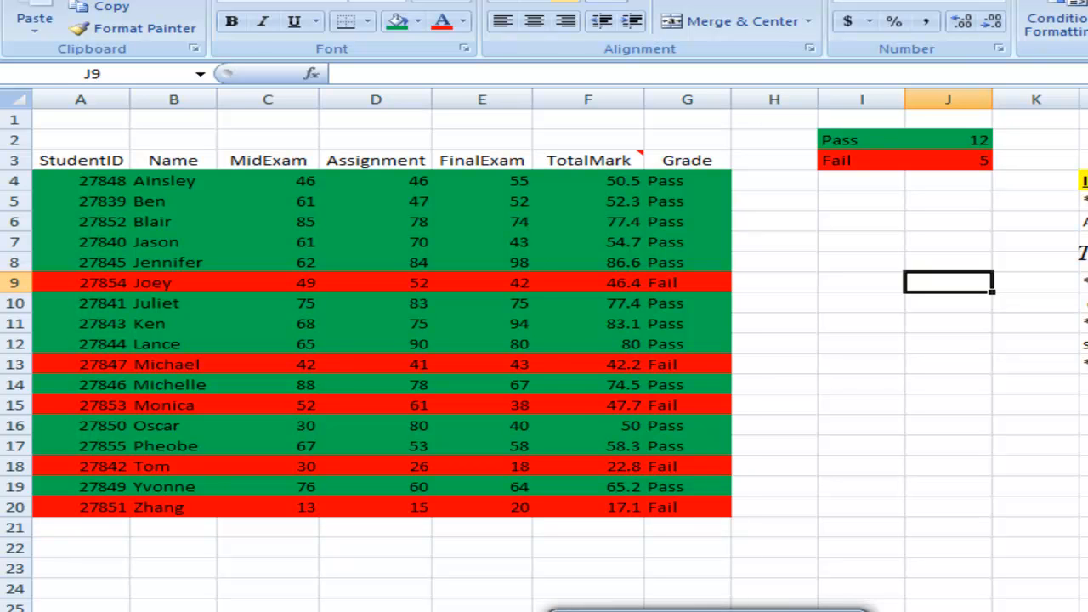
pyautogui.hotkey('alt', 'Tab')
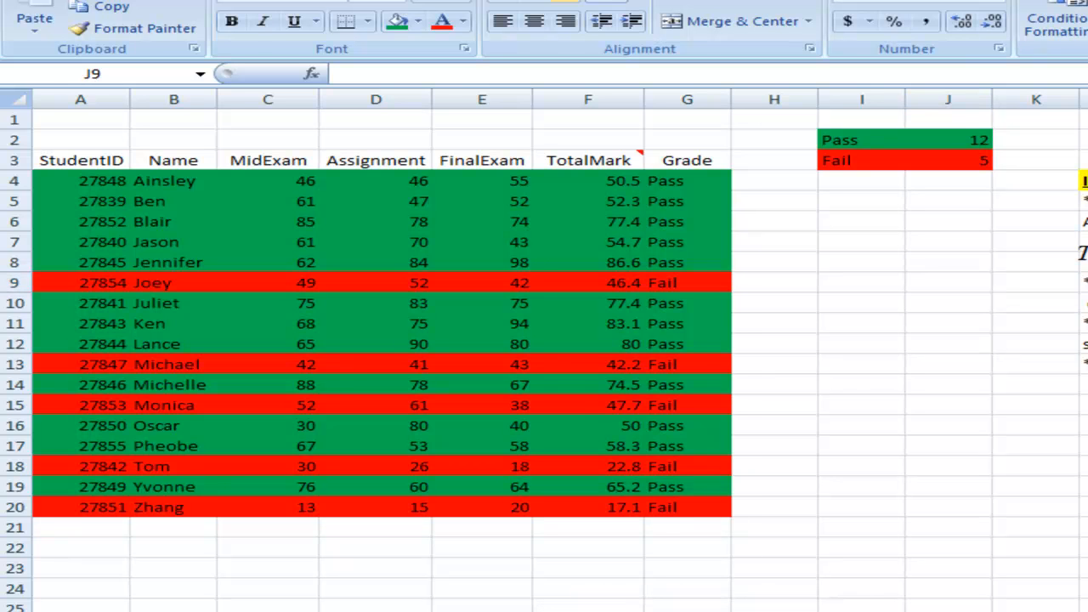